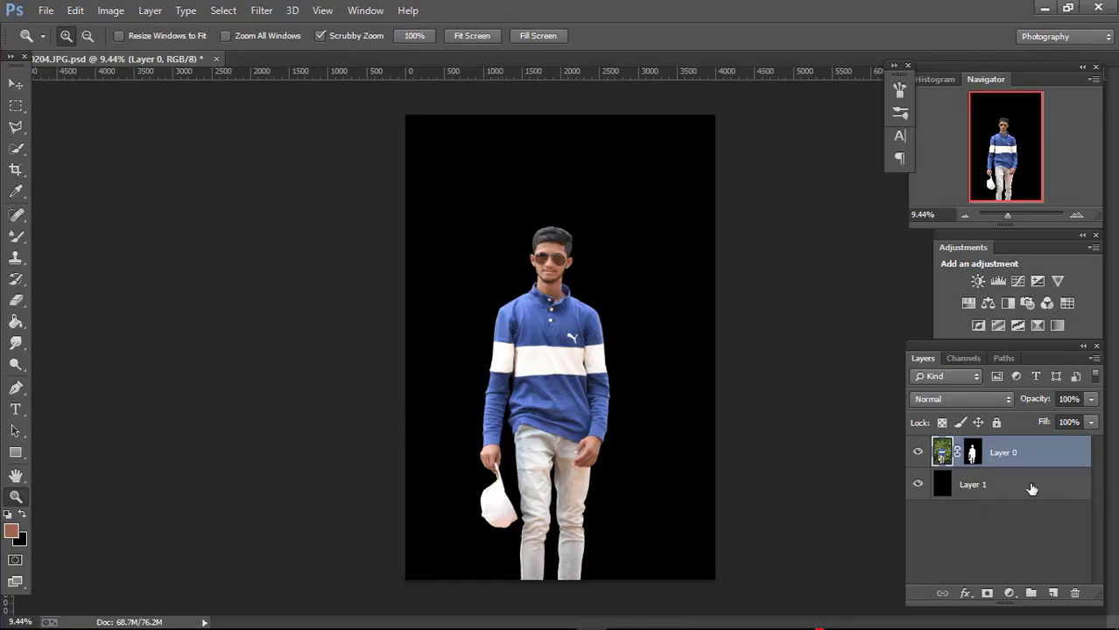
Place the city-cars-vehicles-street photo as a layer above the black background.
left_click(1031, 488)
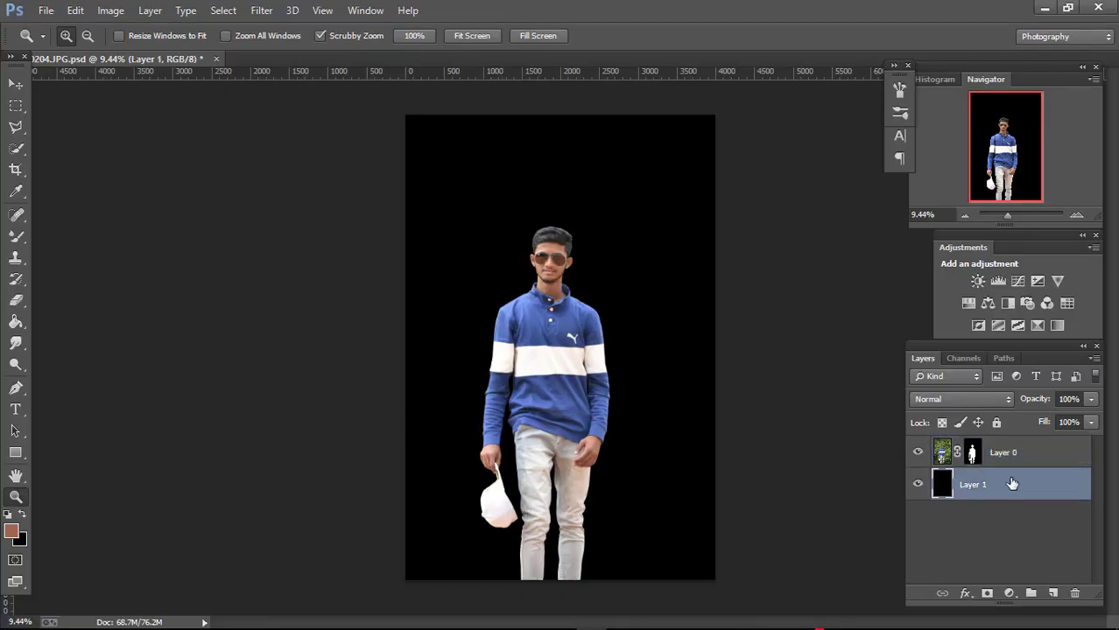
left_click(45, 12)
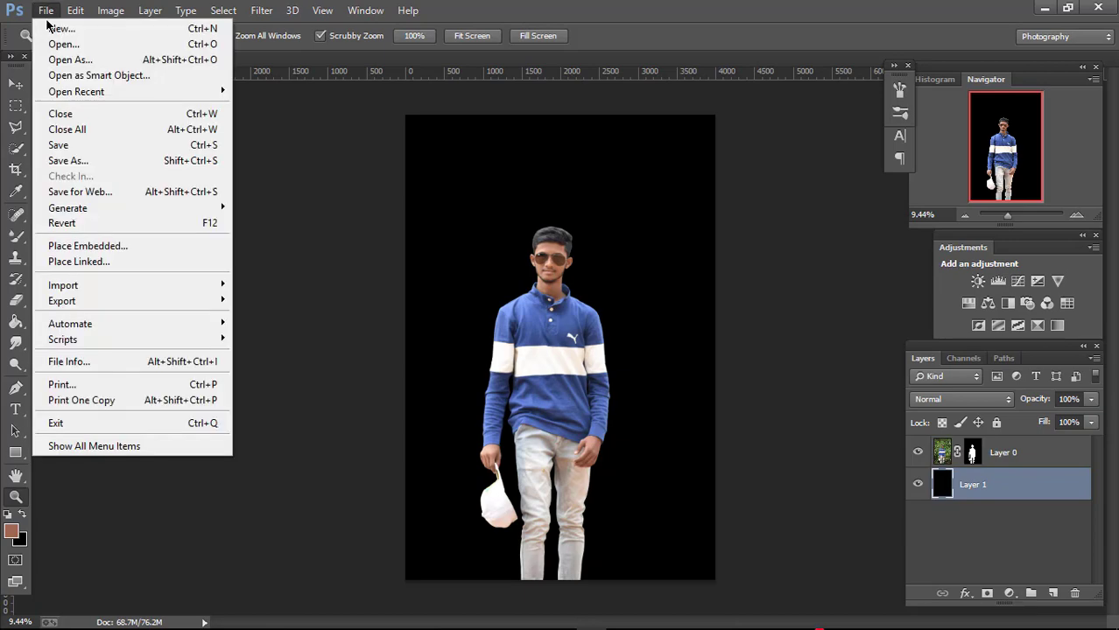
left_click(136, 247)
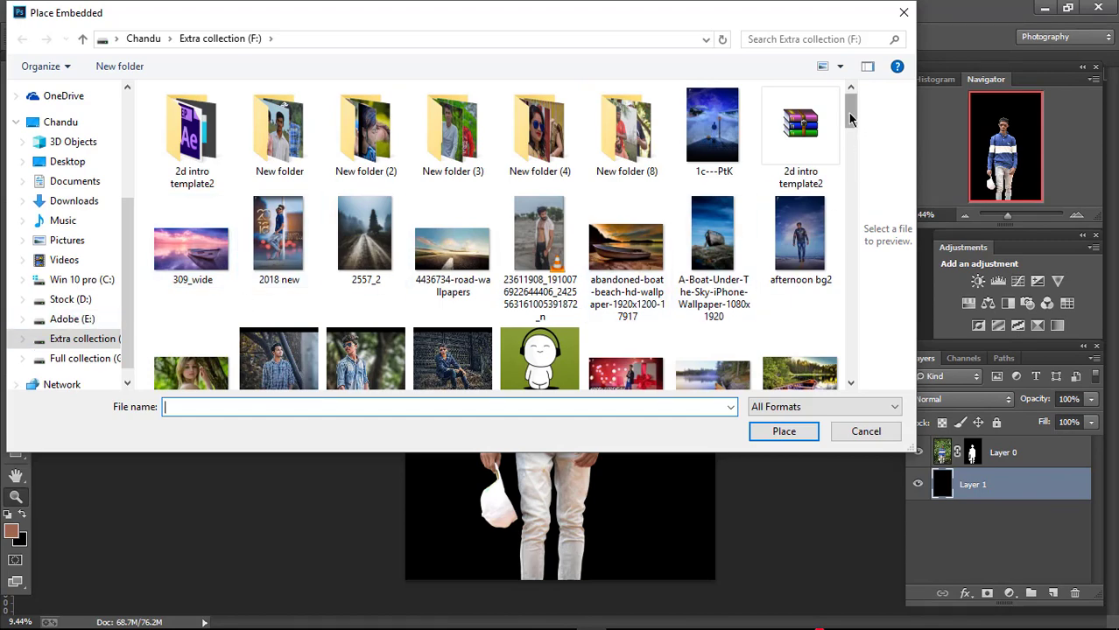
left_click_drag(850, 112, 850, 138)
scroll(851, 138, "down", 2)
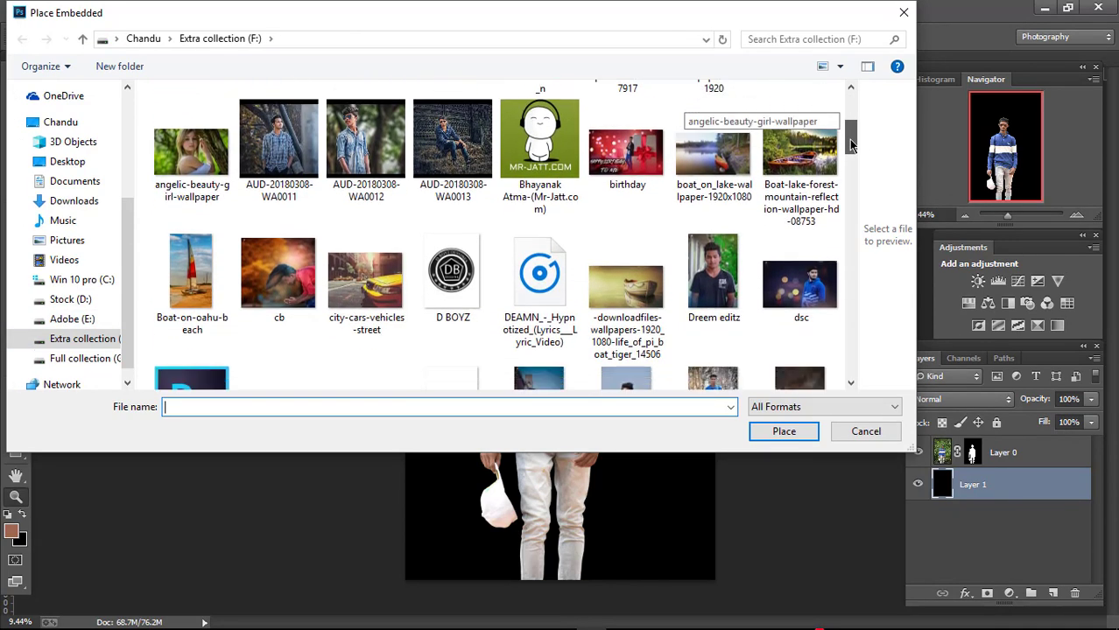
double_click(375, 256)
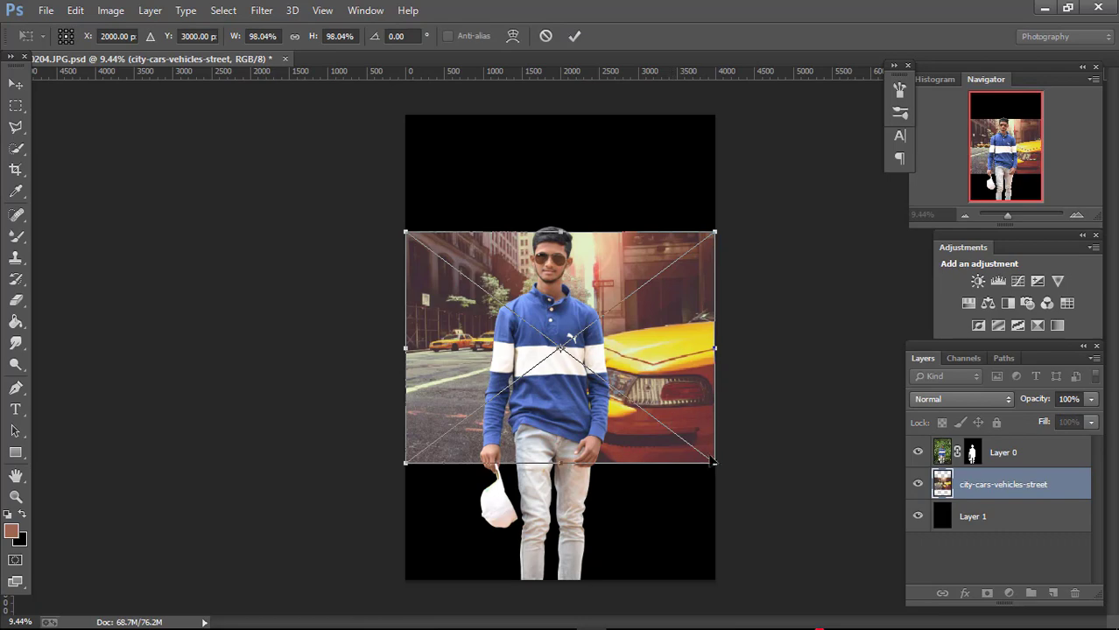
Scale the placed street photo up over the lower canvas and commit it.
left_click_drag(716, 464, 889, 569)
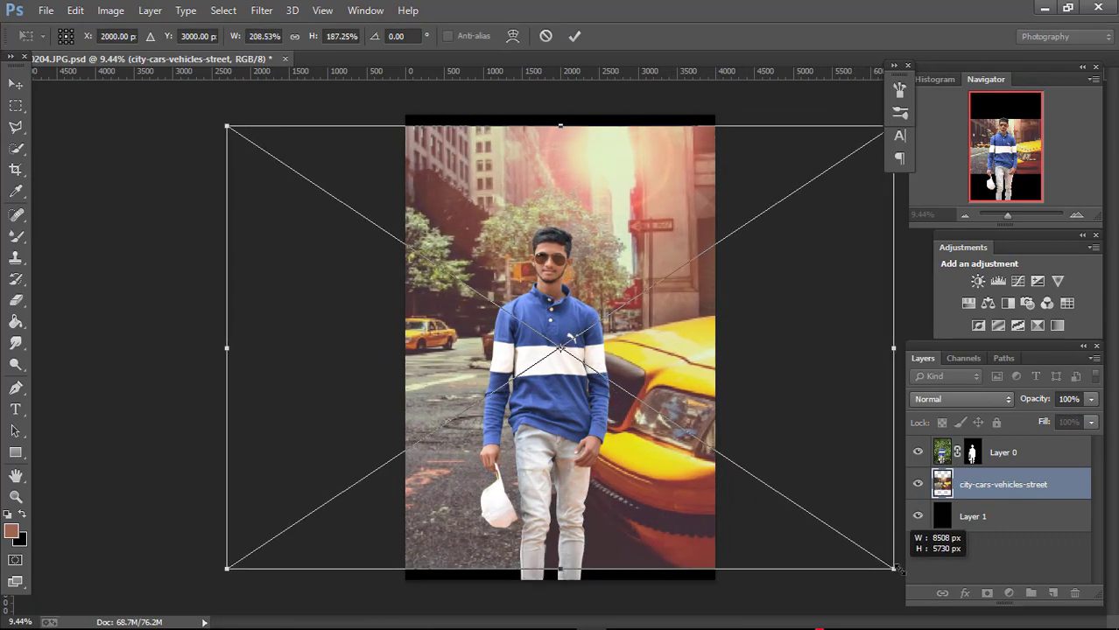
left_click_drag(888, 569, 720, 516)
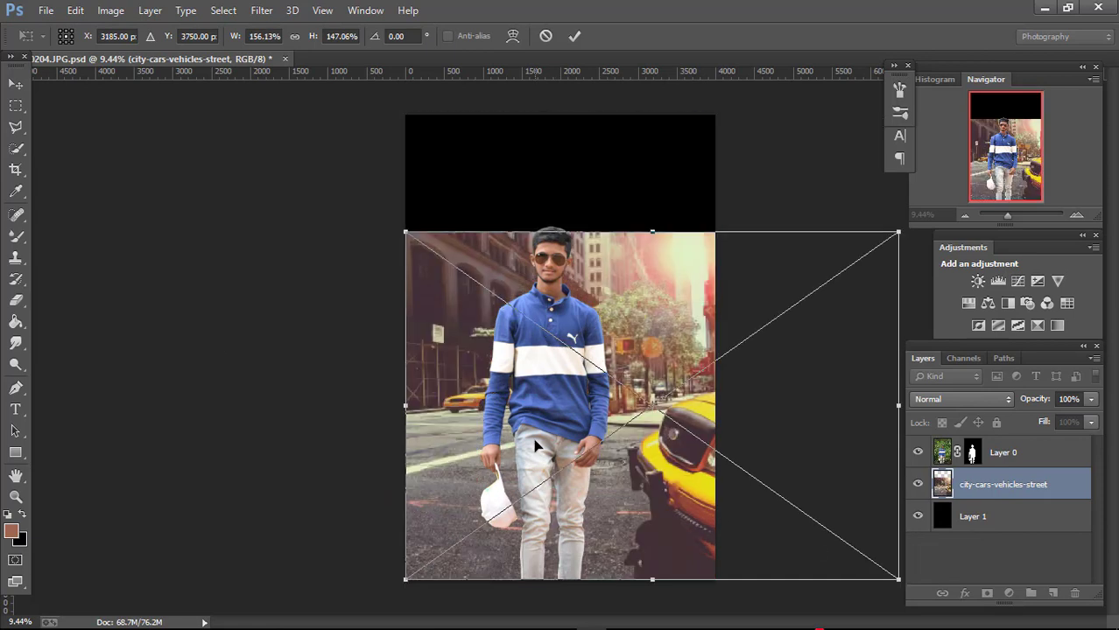
left_click(574, 36)
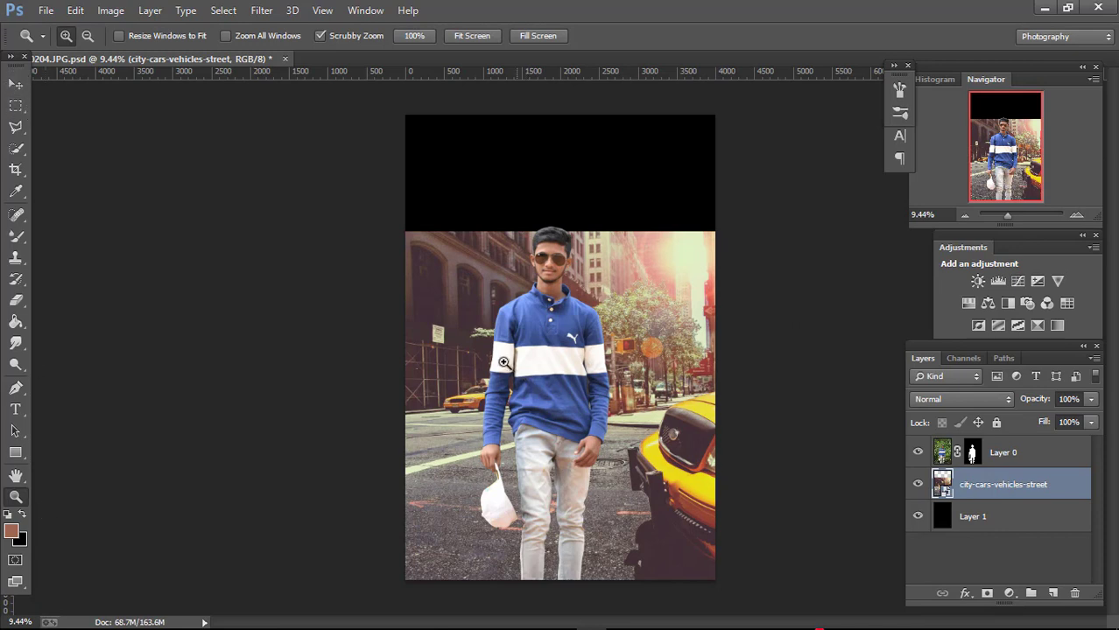
Enlarge and reposition the street photo with transform handles until it fills the canvas.
left_click_drag(504, 363, 493, 356)
left_click(15, 84)
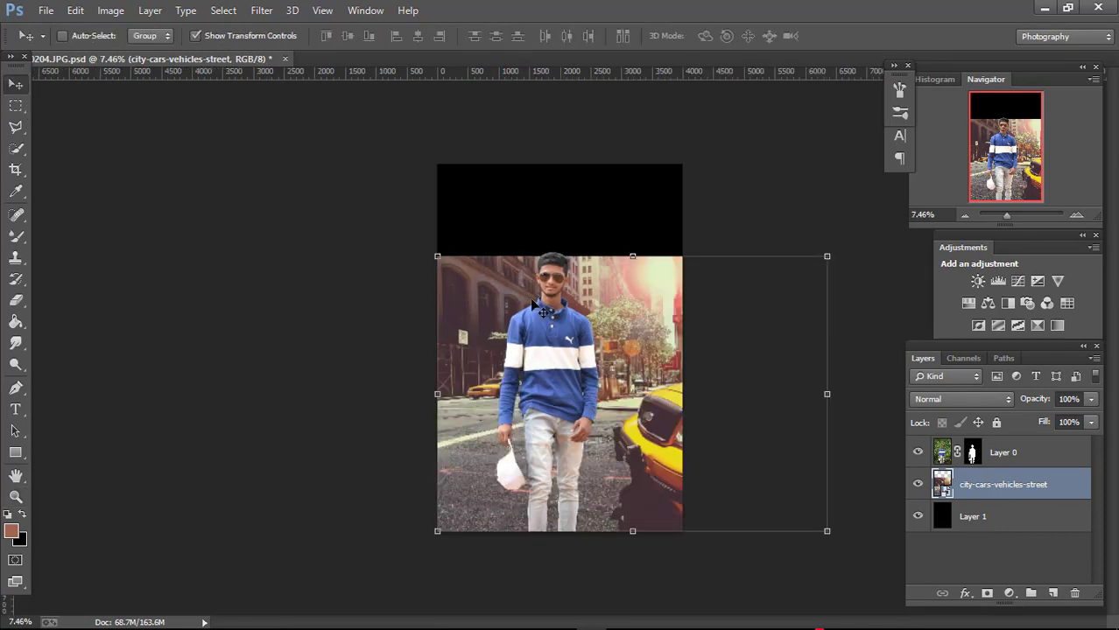
mouse_move(437, 254)
left_mouse_down()
mouse_move(357, 187)
mouse_move(334, 184)
mouse_move(584, 282)
mouse_move(561, 264)
left_mouse_up()
left_click_drag(444, 188, 409, 164)
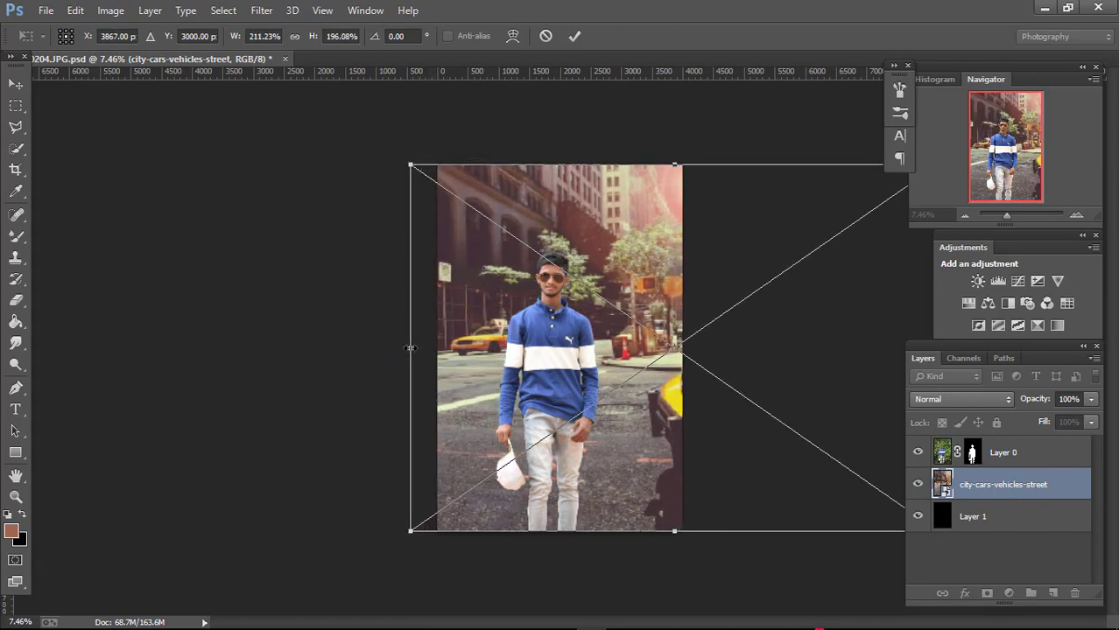
mouse_move(410, 348)
left_mouse_down()
mouse_move(392, 347)
mouse_move(492, 352)
left_mouse_up()
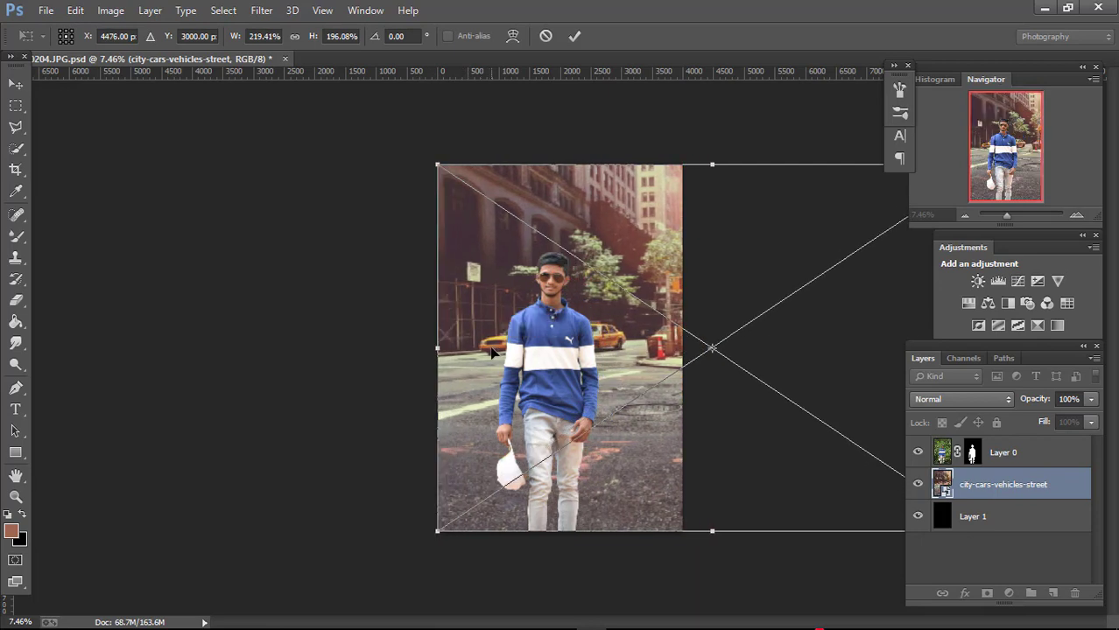
left_click(575, 36)
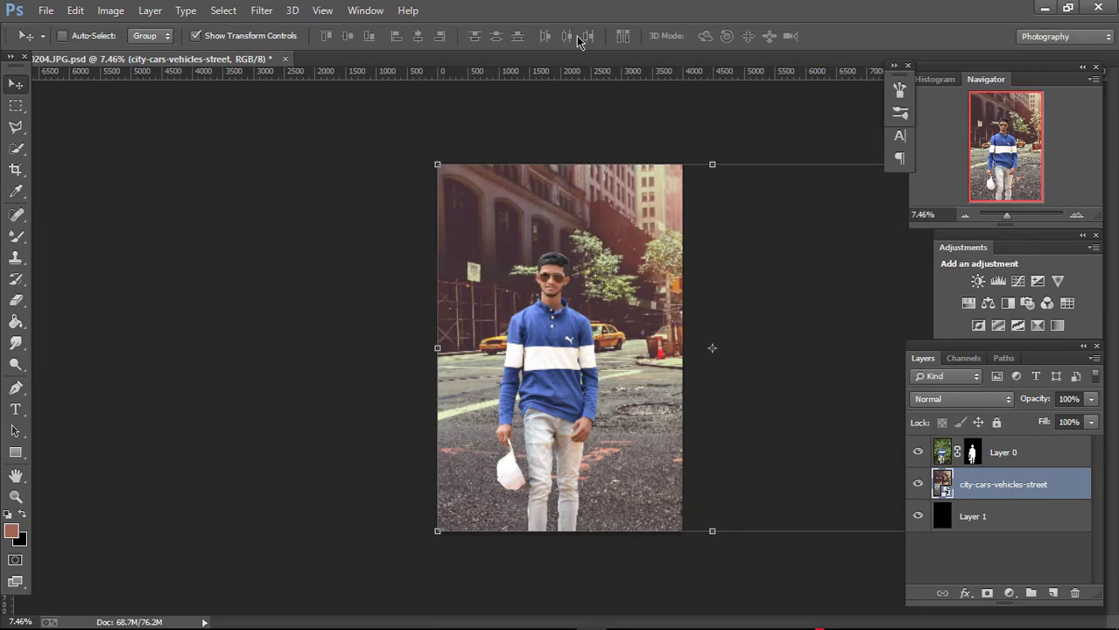
Duplicate the street photo layer and rasterize the copy.
left_click(16, 497)
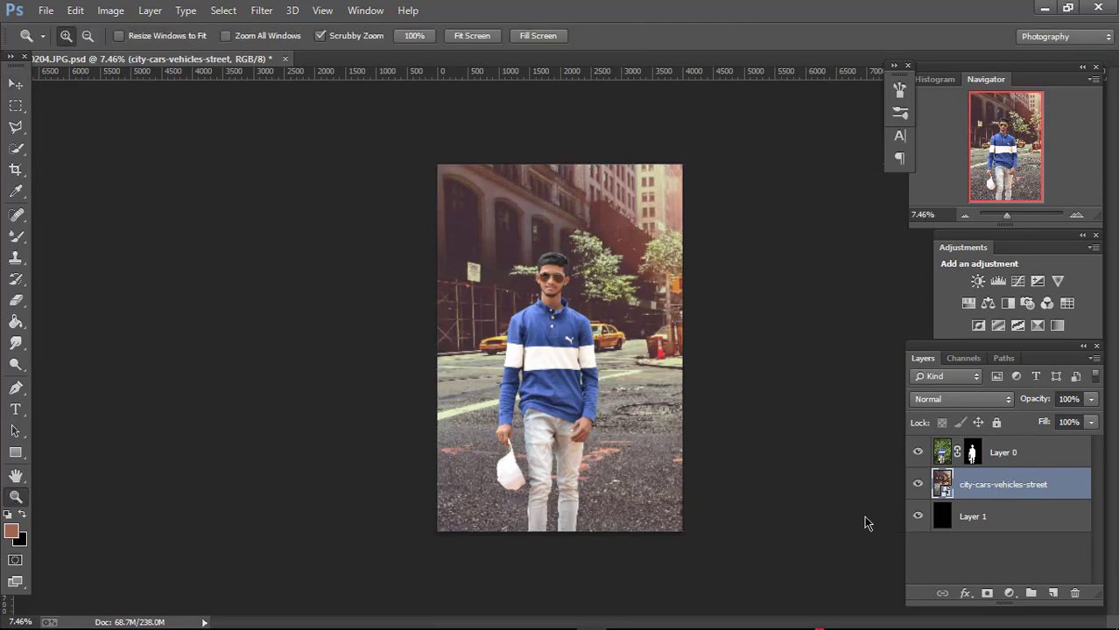
left_click_drag(990, 488, 1053, 594)
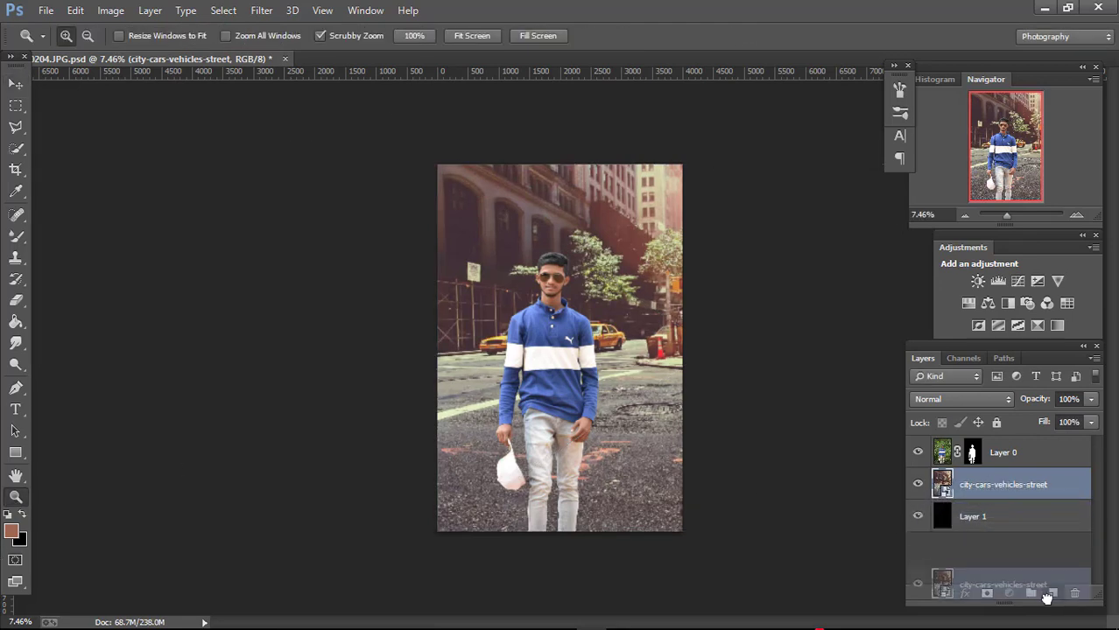
right_click(981, 518)
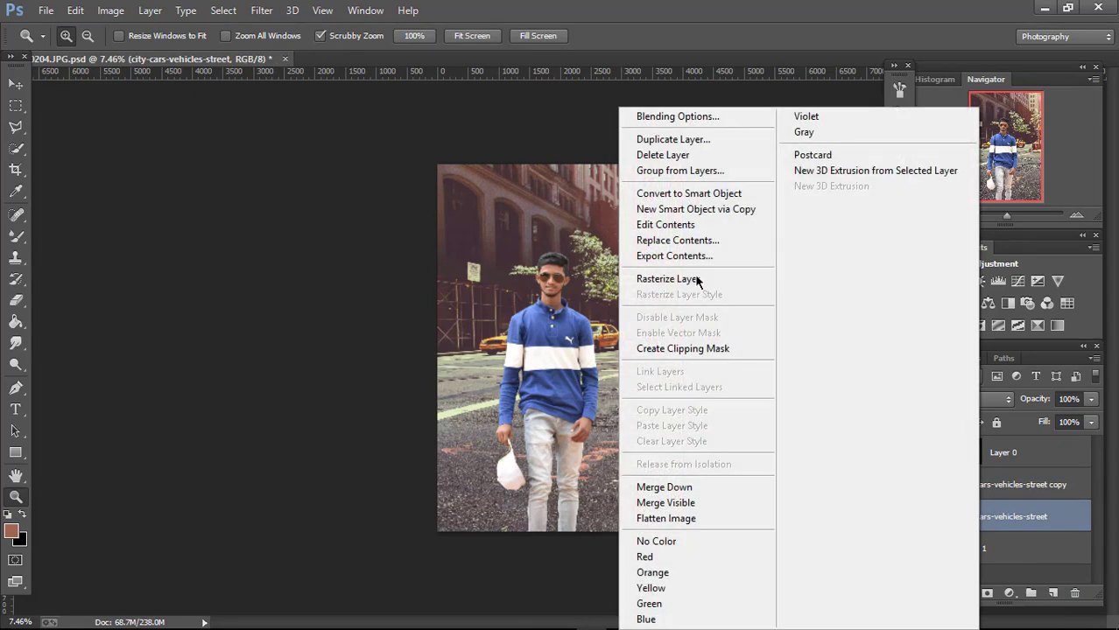
left_click(689, 277)
left_click(1009, 480)
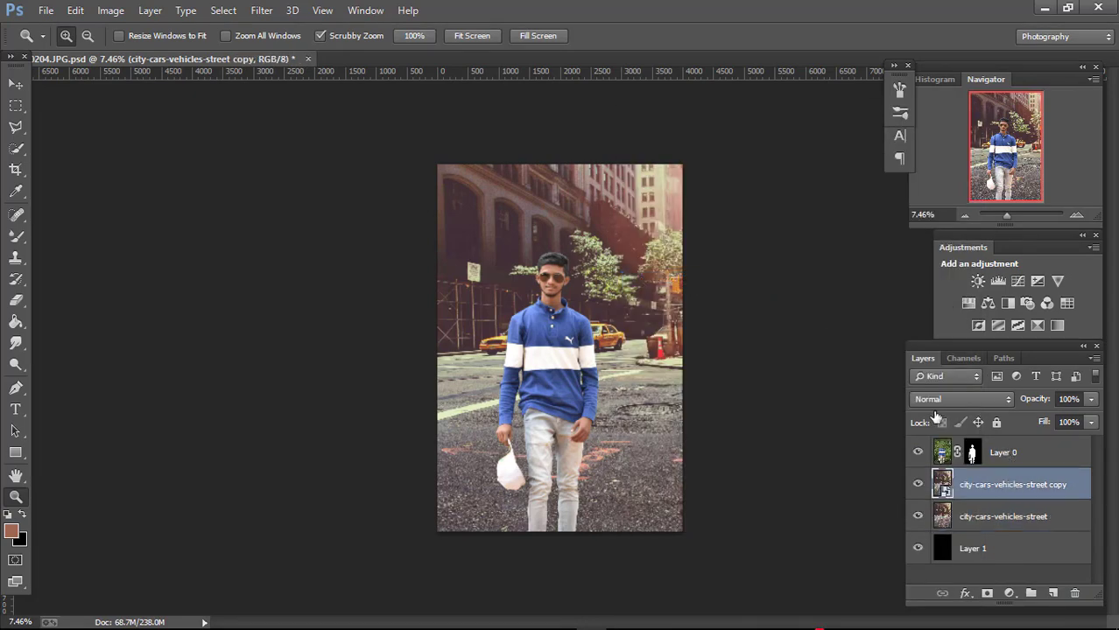
right_click(950, 478)
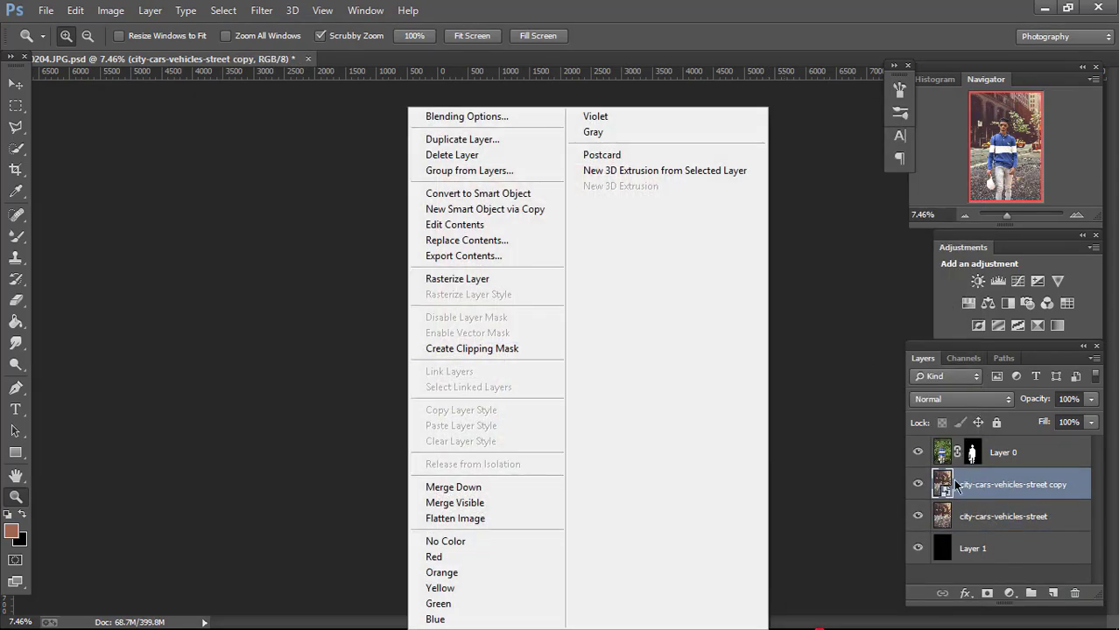
left_click(465, 280)
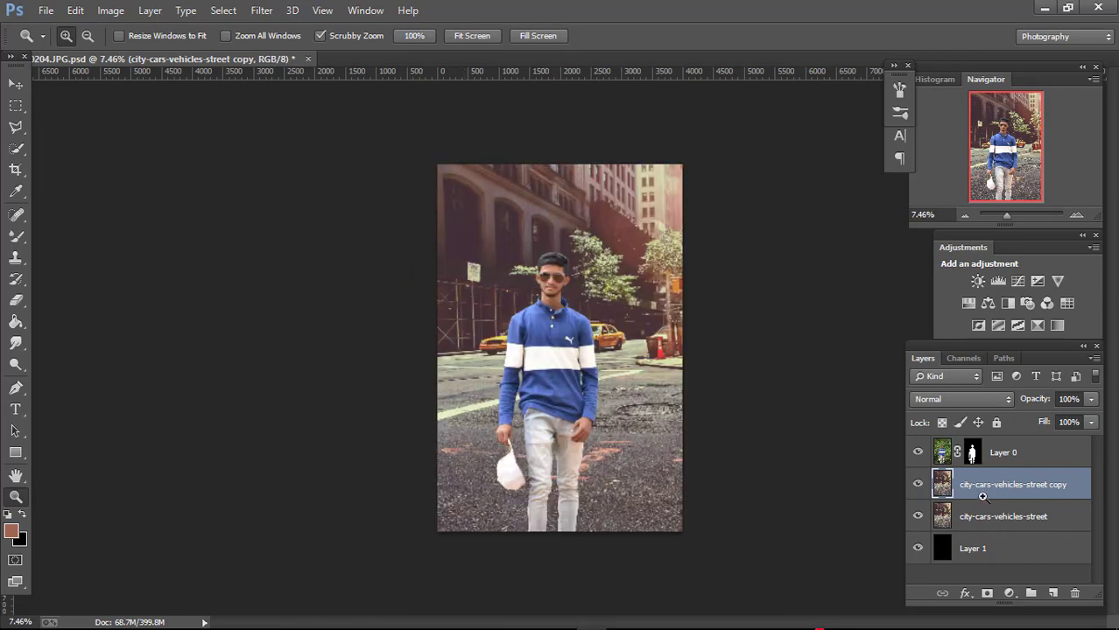
Apply a Gaussian Blur of about 22.3 pixels to the street photo copy.
left_click(261, 9)
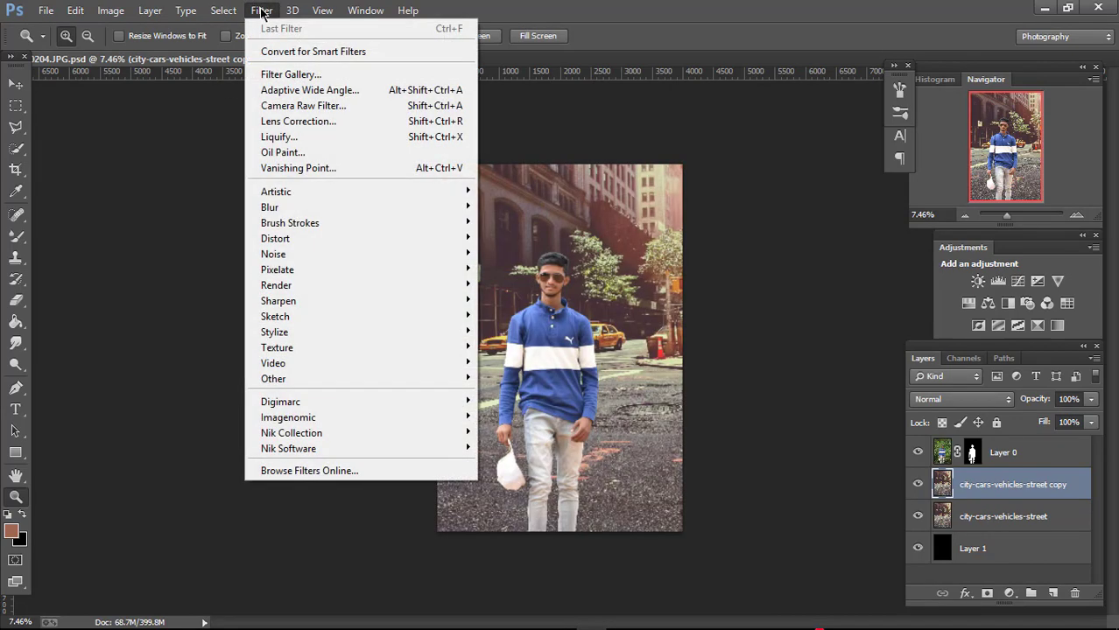
mouse_move(288, 207)
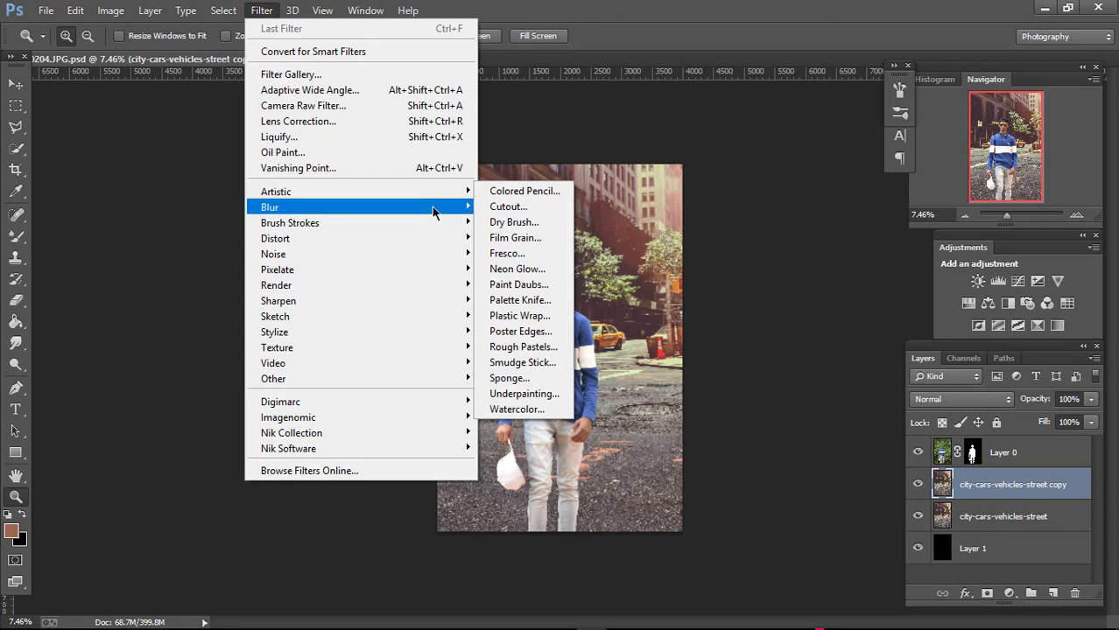
left_click(517, 324)
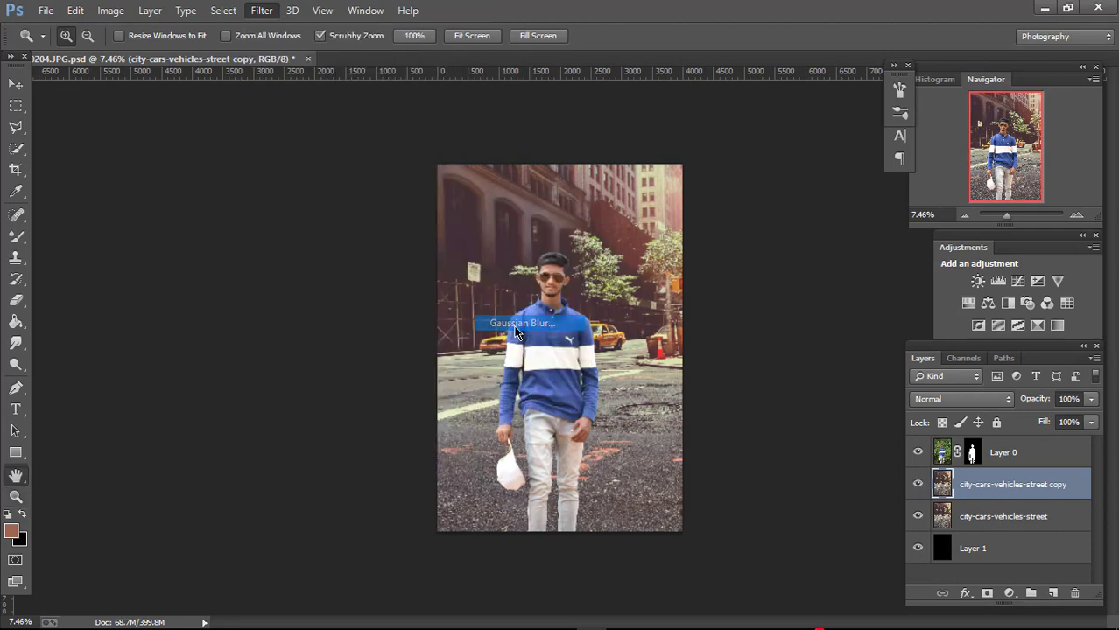
left_click_drag(858, 338, 856, 345)
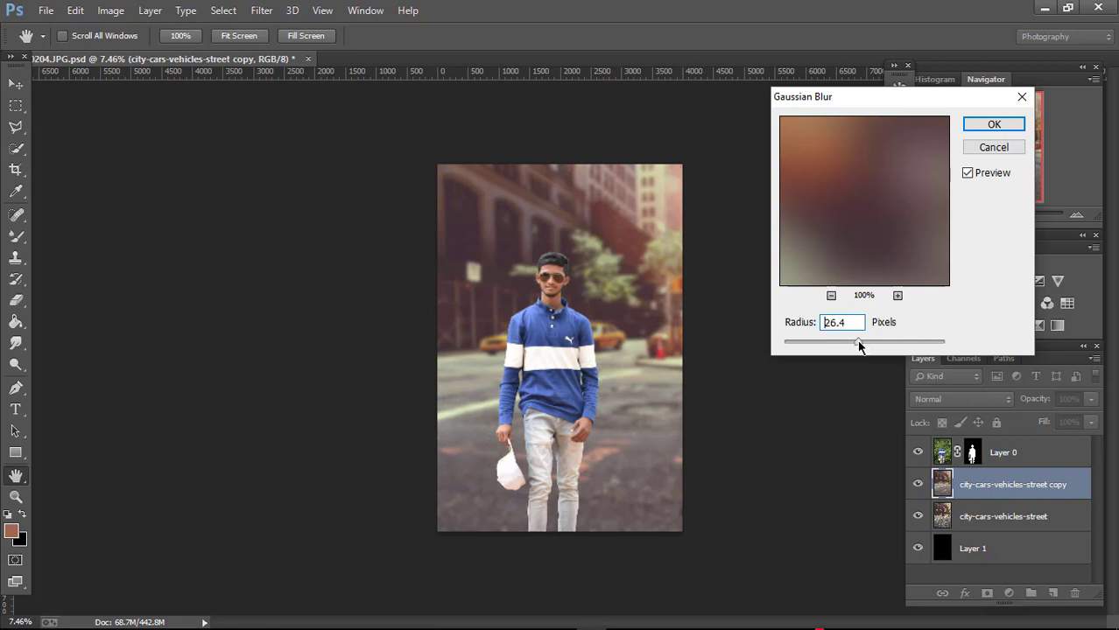
left_click(994, 127)
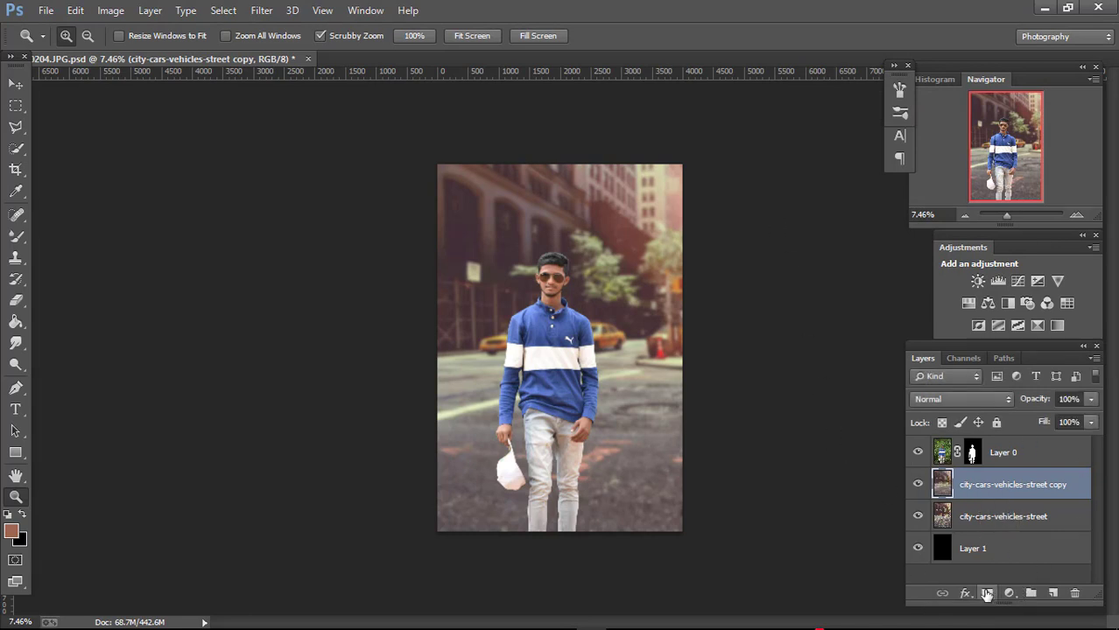
Mask the blurred copy with a bottom-up gradient and merge it into the street layer.
left_click(988, 594)
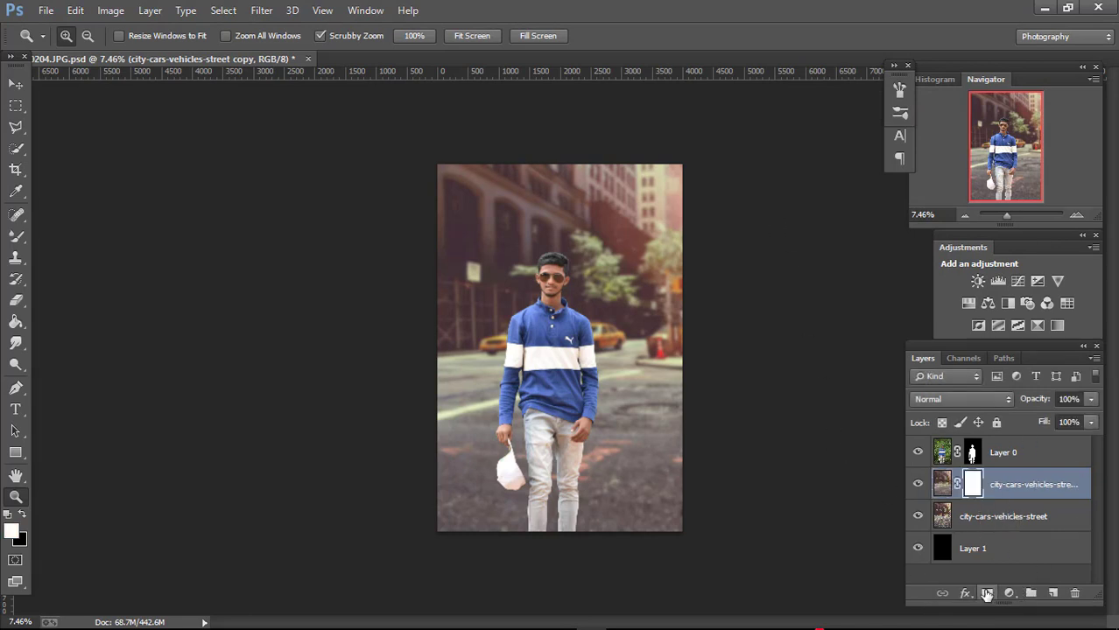
left_click(18, 302)
right_click(516, 447)
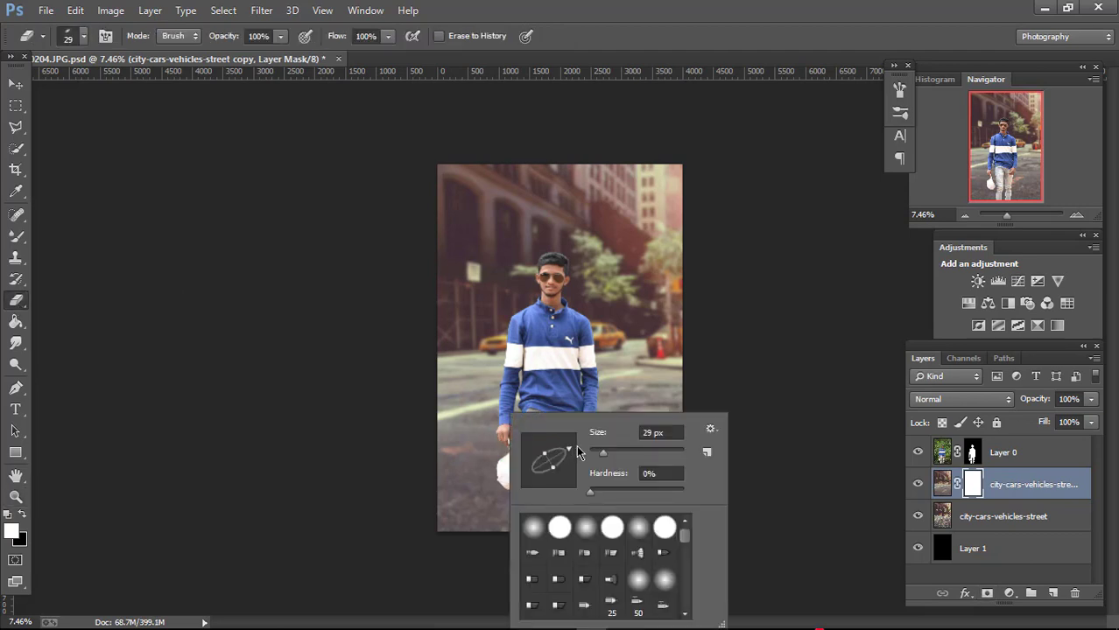
left_click(15, 323)
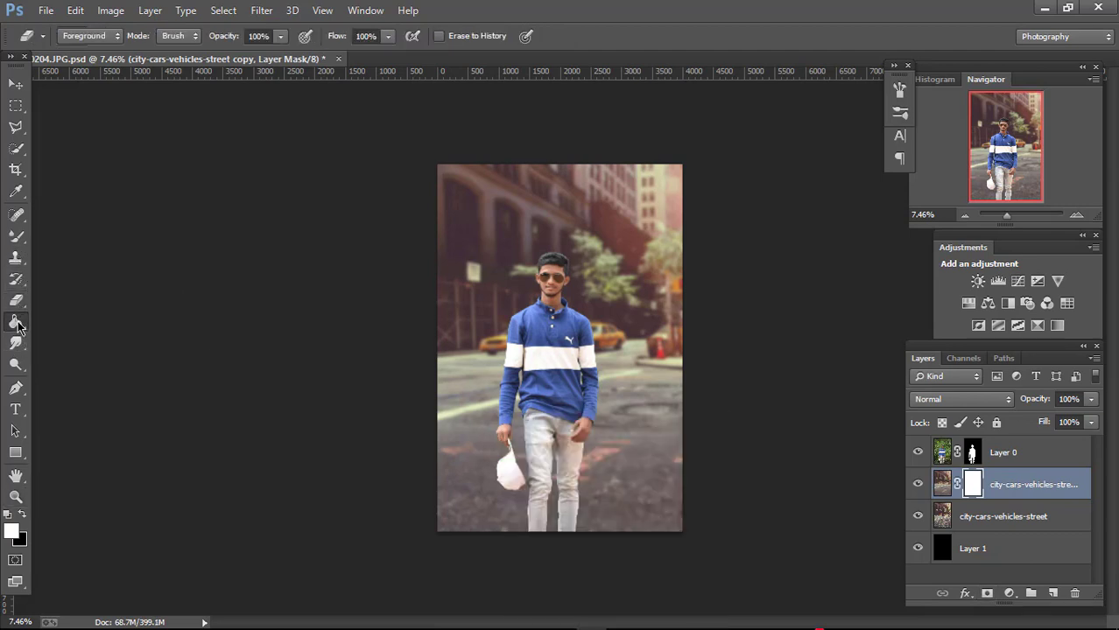
right_click(17, 325)
left_click(60, 322)
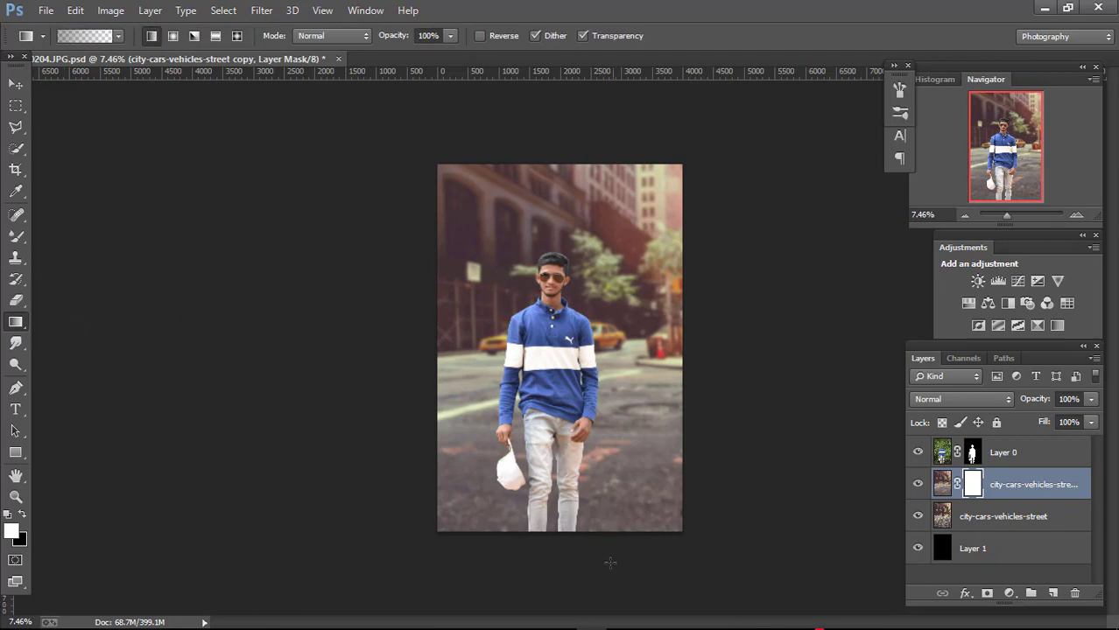
left_click_drag(575, 497, 575, 382)
right_click(998, 488)
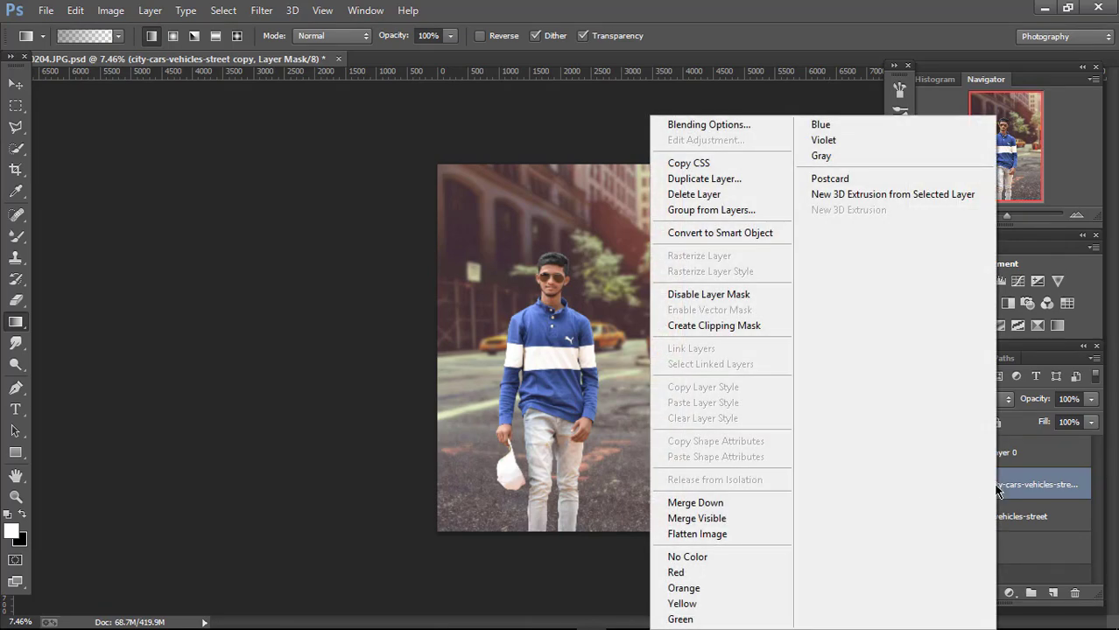
left_click(734, 505)
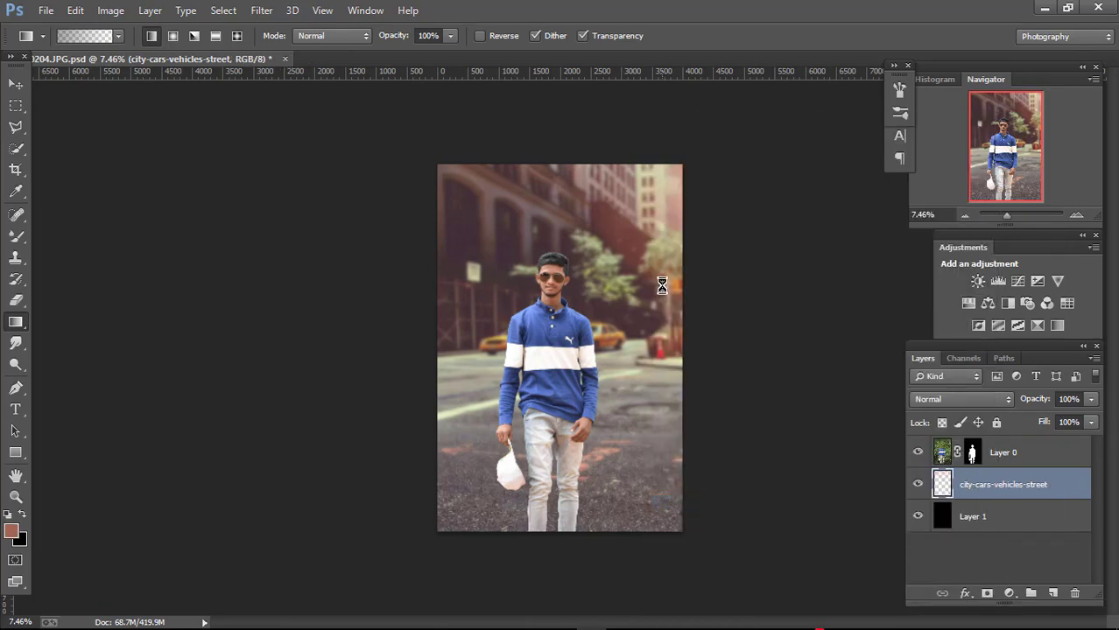
Crop the composite to a tall portrait frame centred on the boy.
left_click(16, 170)
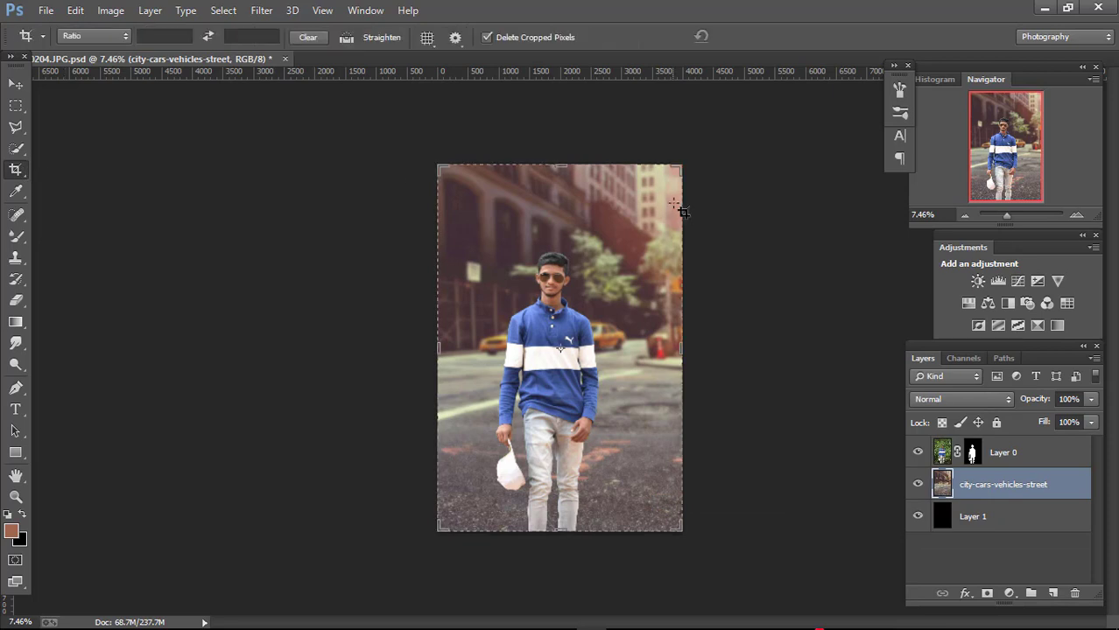
left_click_drag(561, 162, 788, 59)
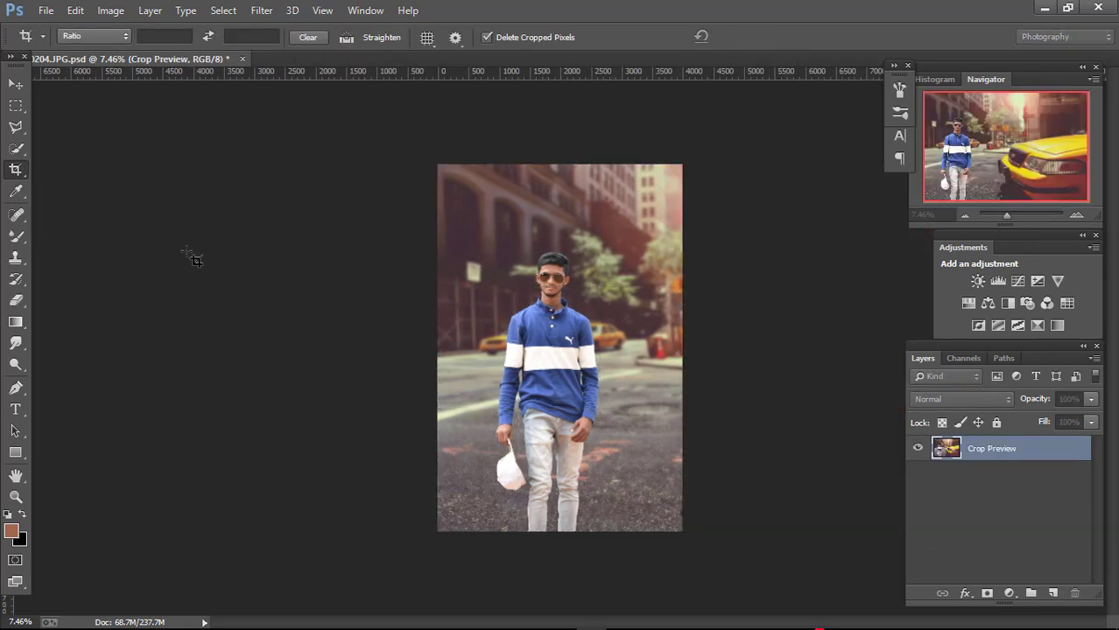
left_click(15, 496)
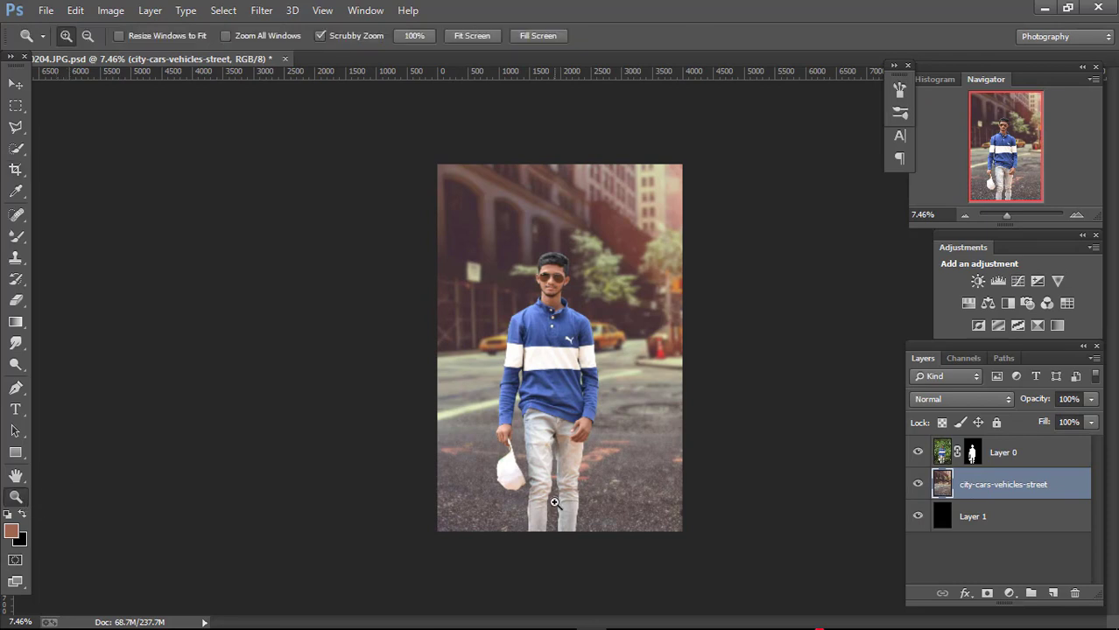
left_click(613, 510)
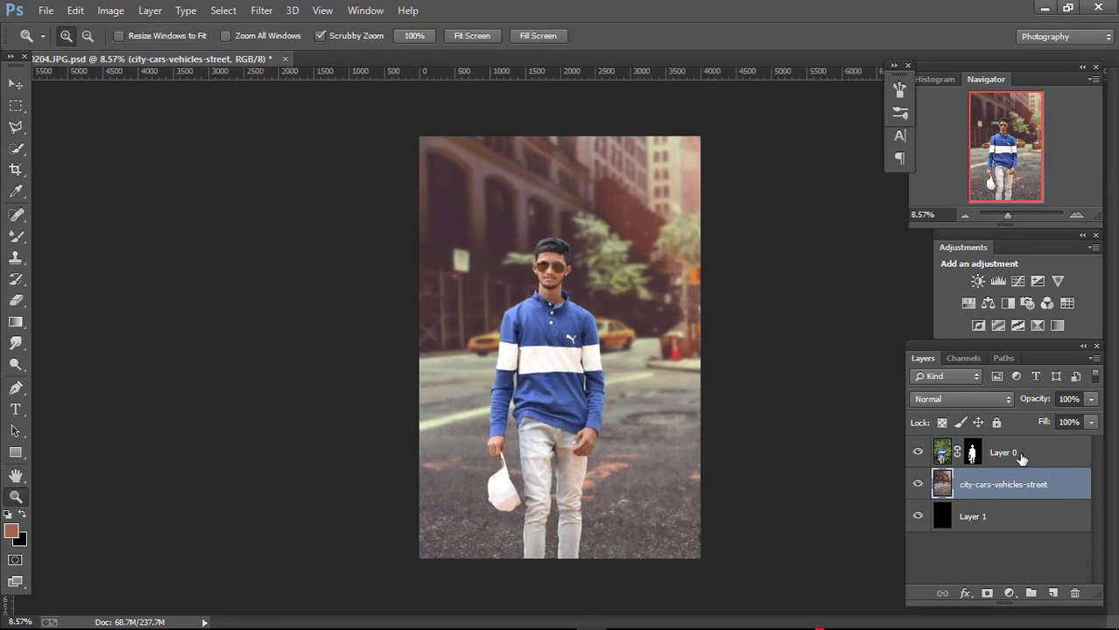
left_click(1021, 457)
Add Layer 2 with a dark bottom-up gradient, plus empty Layer 3 above the street layer.
left_click(1052, 592)
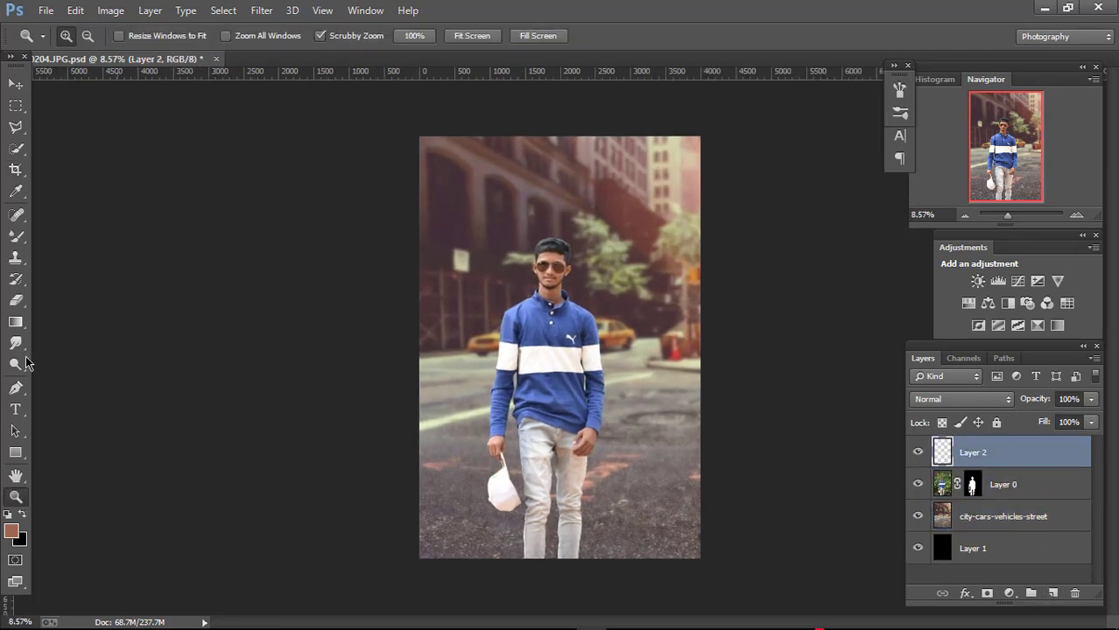
left_click(18, 322)
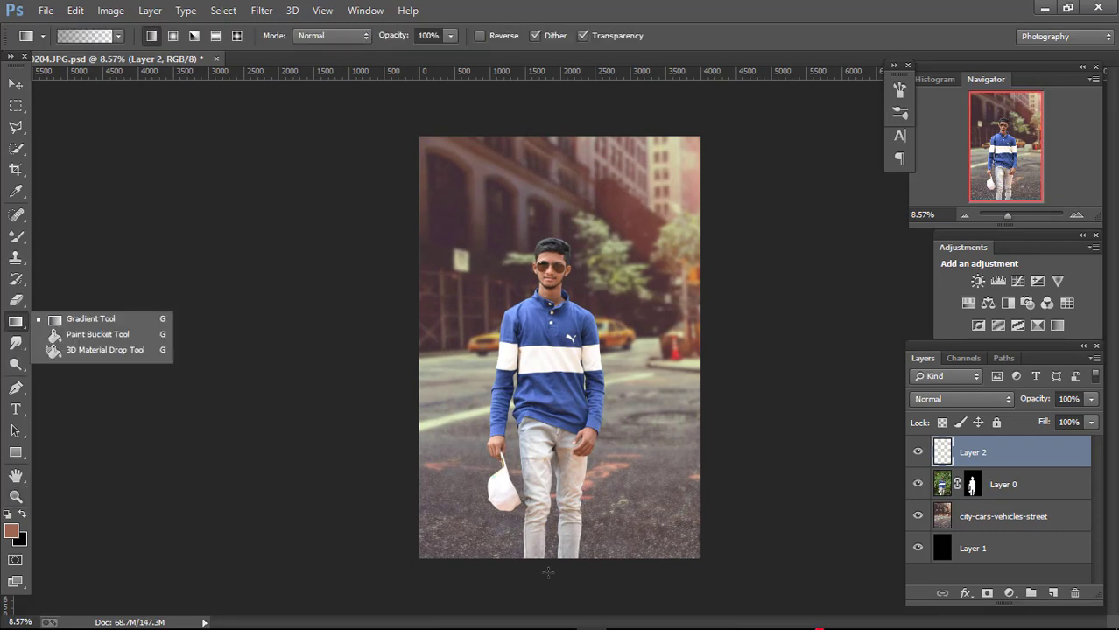
left_click_drag(547, 573, 549, 538)
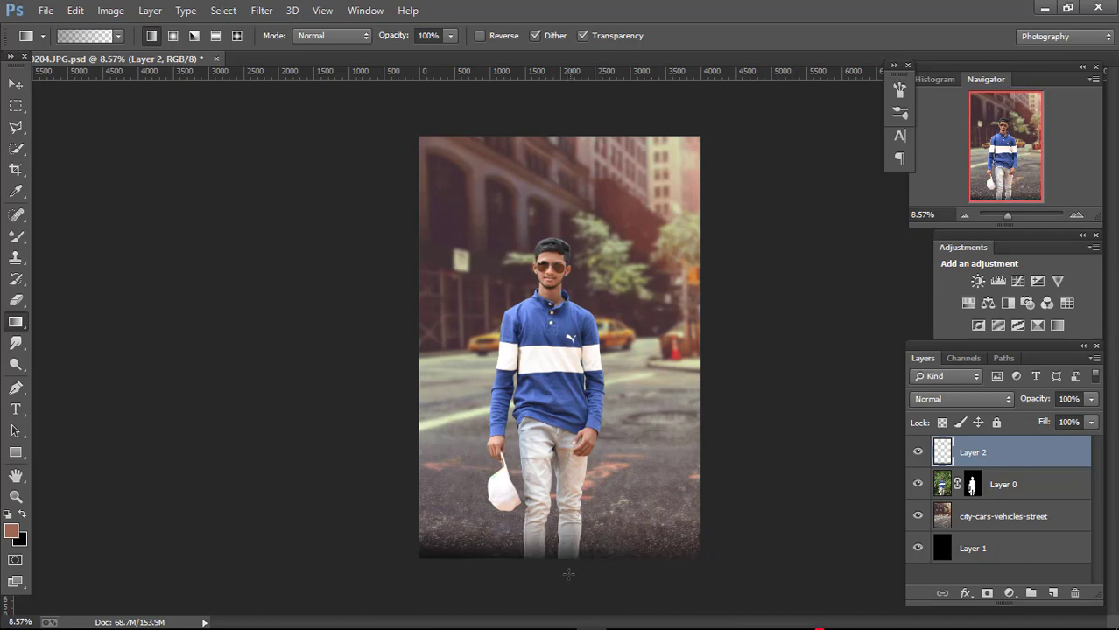
left_click_drag(567, 576, 565, 355)
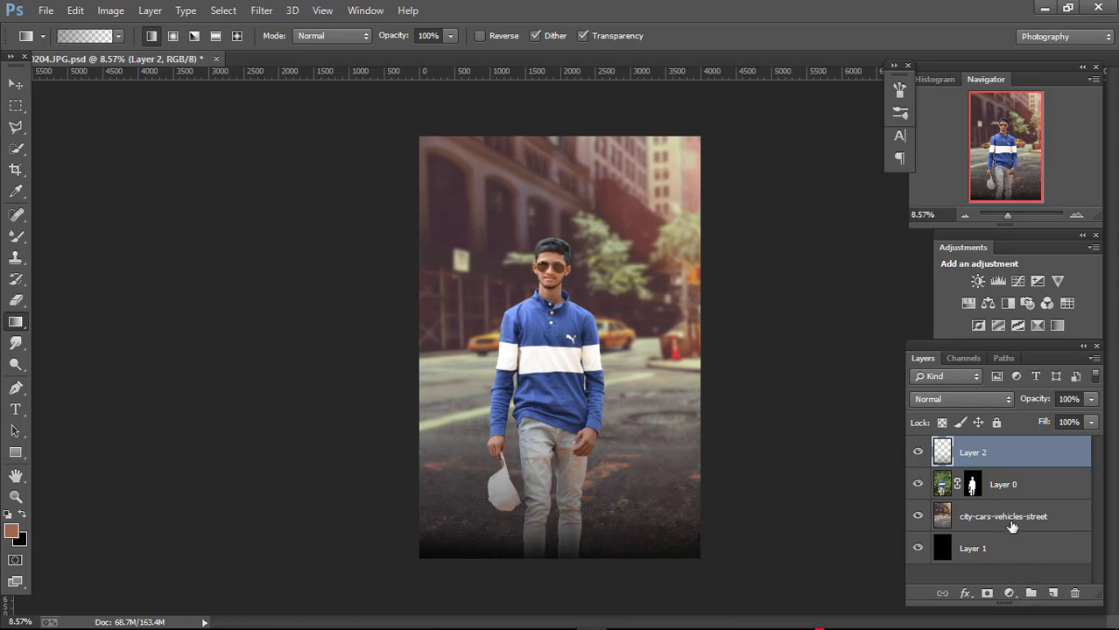
left_click(1026, 518)
left_click(1052, 592)
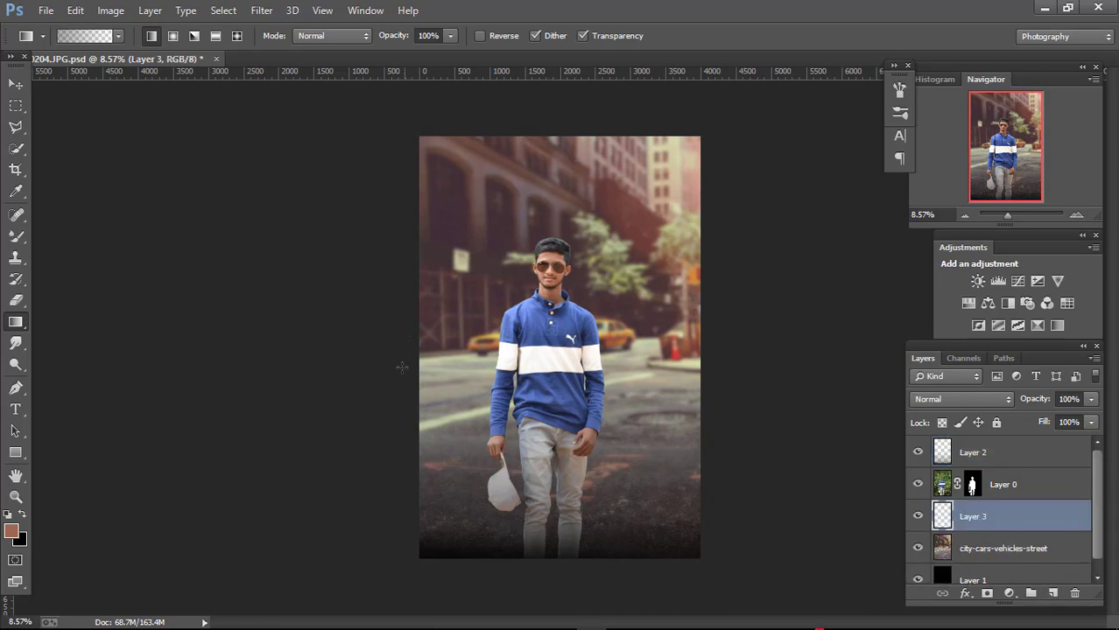
Draw a dark gradient across Layer 3 and set its opacity to 38%.
left_click_drag(392, 426, 712, 359)
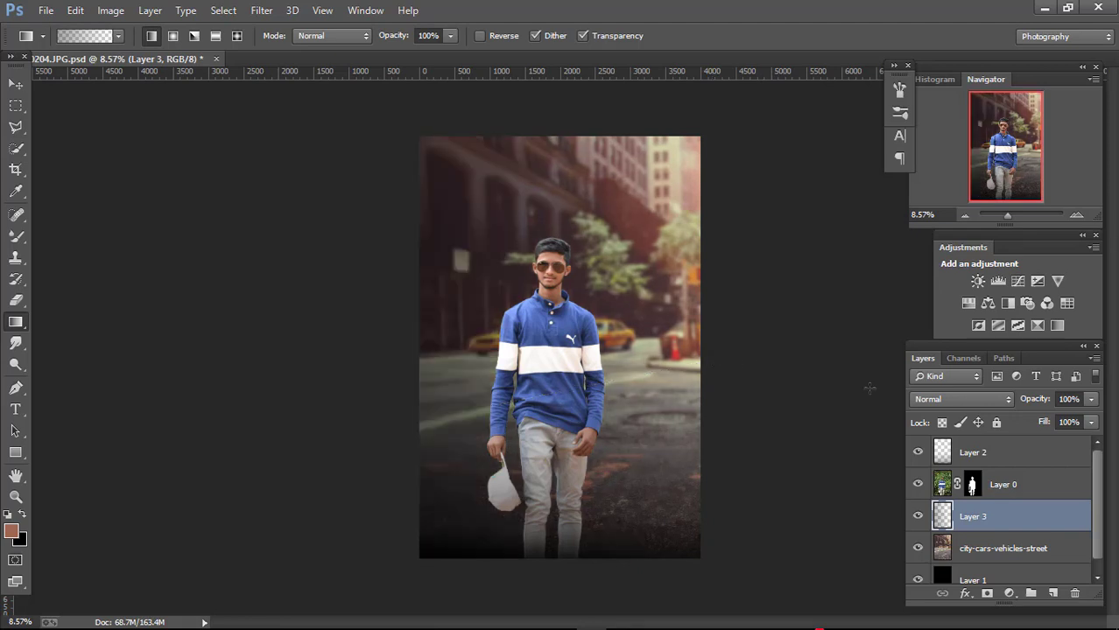
left_click(1092, 400)
left_click_drag(1043, 421, 1039, 421)
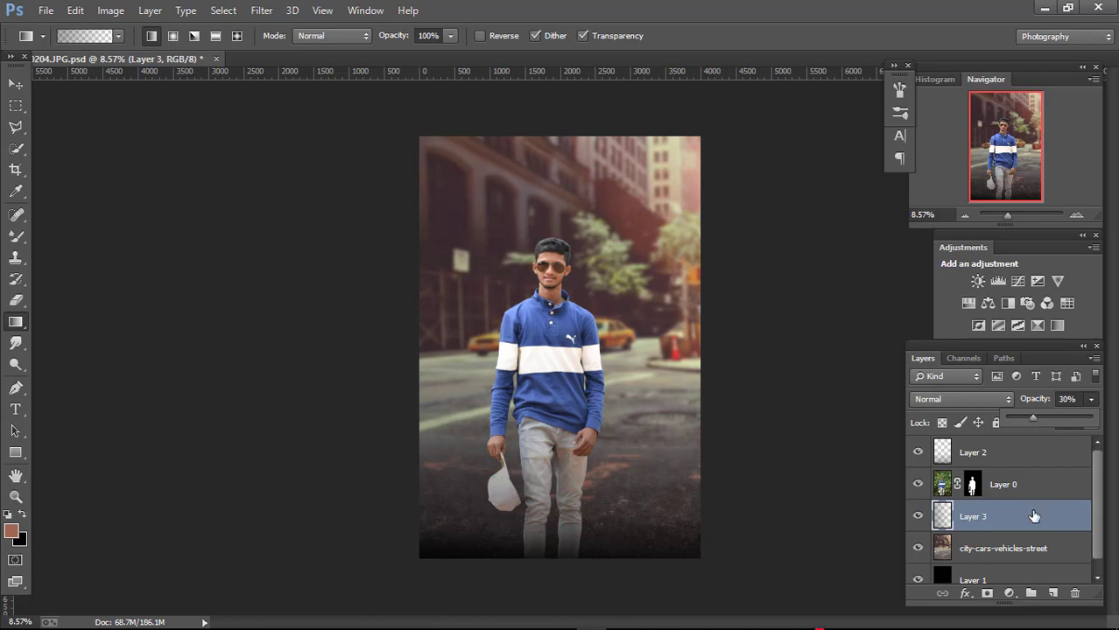
Add Layer 4 with a dark gradient from the lower right at 33% opacity.
left_click(1053, 594)
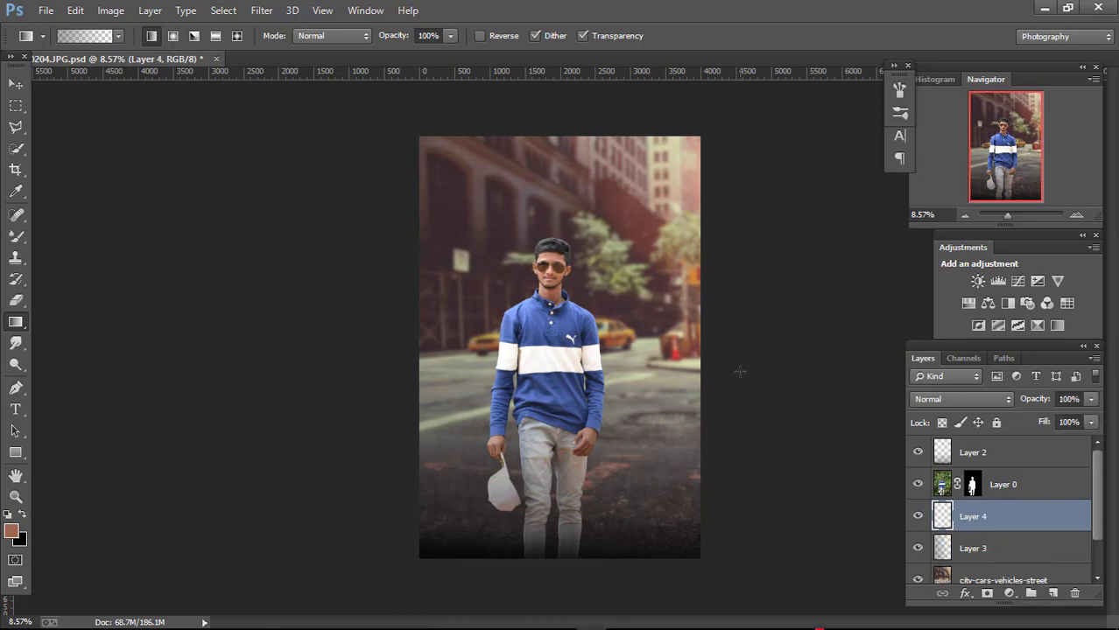
left_click_drag(752, 462, 595, 211)
left_click_drag(596, 211, 595, 211)
left_click(1092, 403)
left_click(1036, 420)
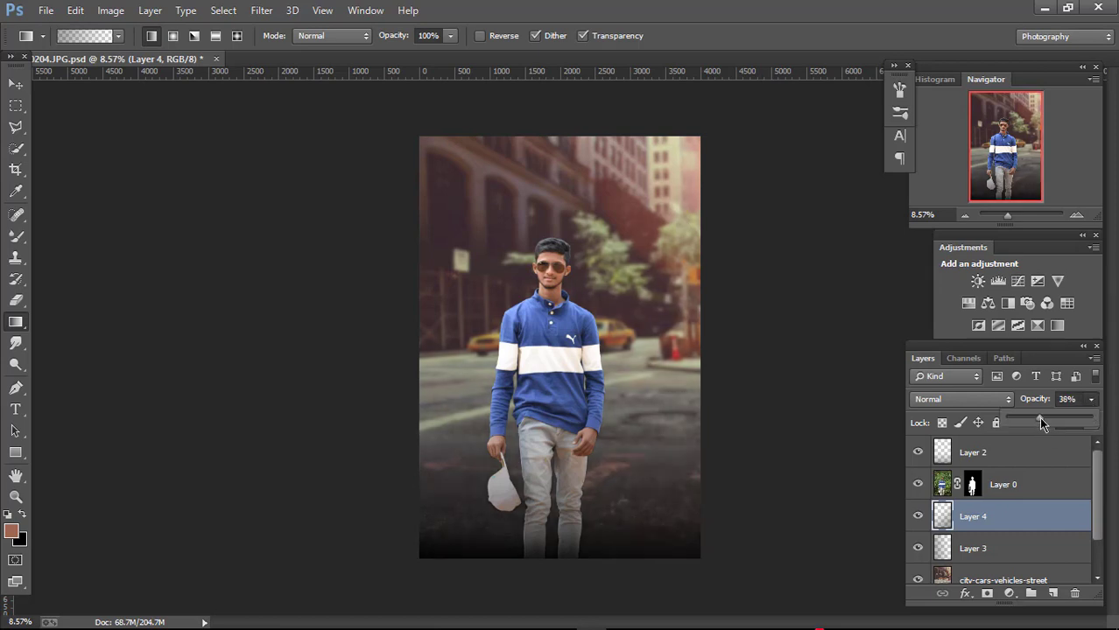
left_click_drag(1040, 417, 1035, 421)
Zoom in on the boy's head and select Layer 0's mask.
left_click(16, 495)
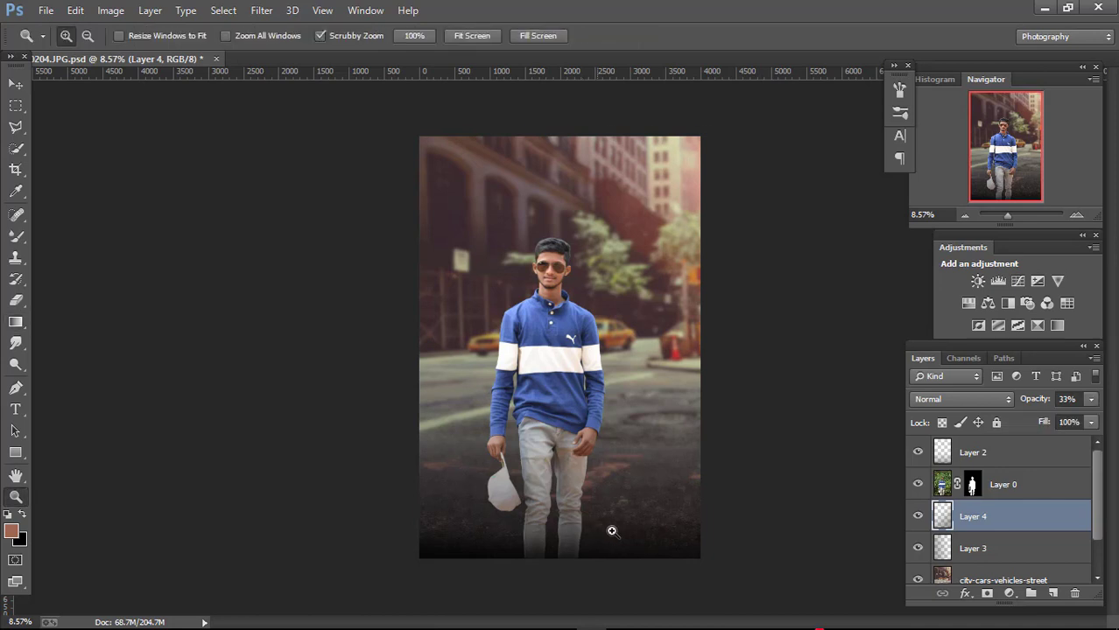
left_click_drag(609, 531, 613, 530)
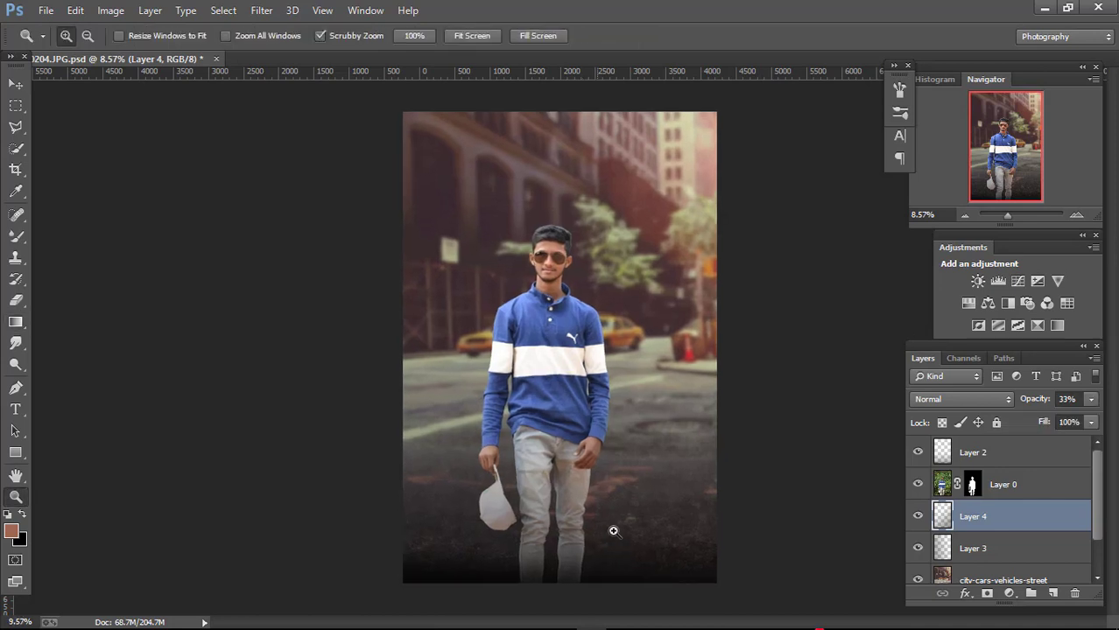
left_click(973, 485)
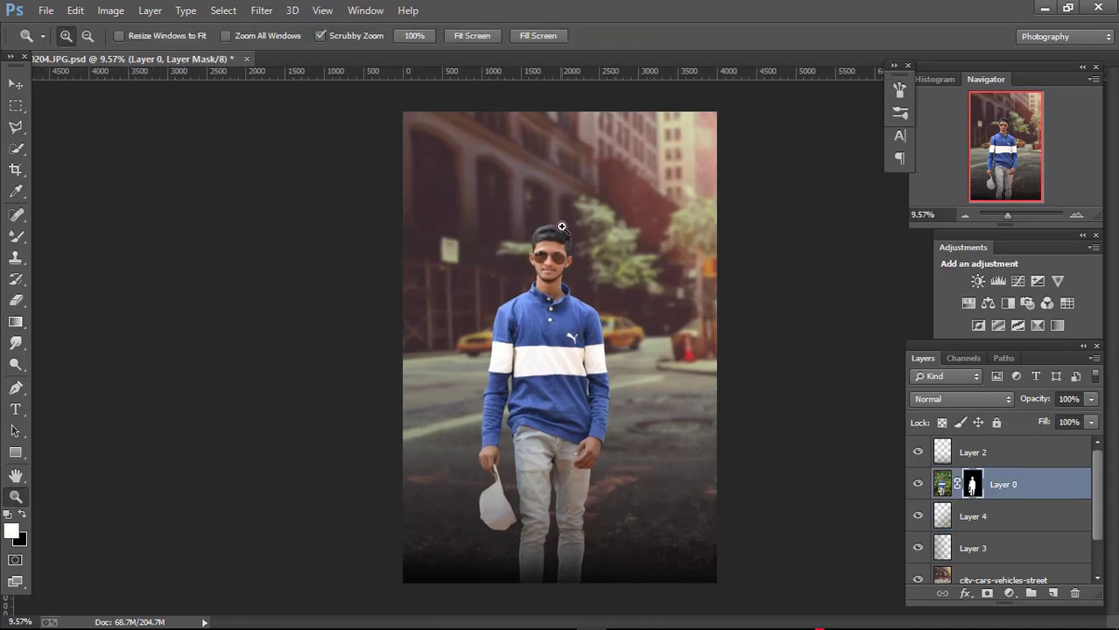
left_click_drag(561, 227, 629, 250)
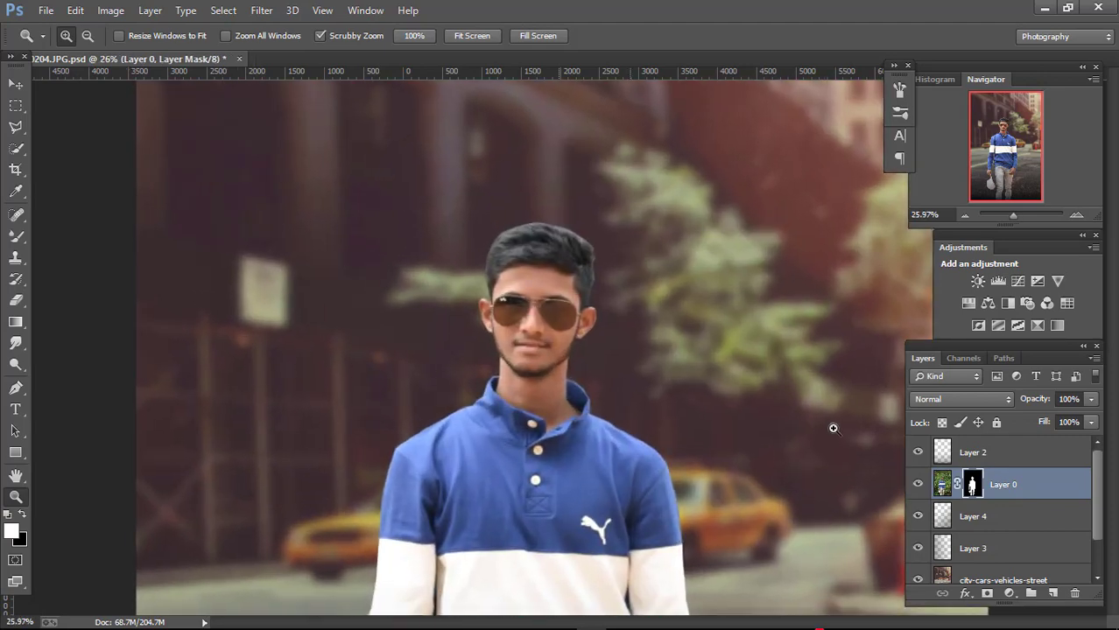
Refine Layer 0's mask along the hair with Contrast 14 and Smart Radius on.
right_click(972, 484)
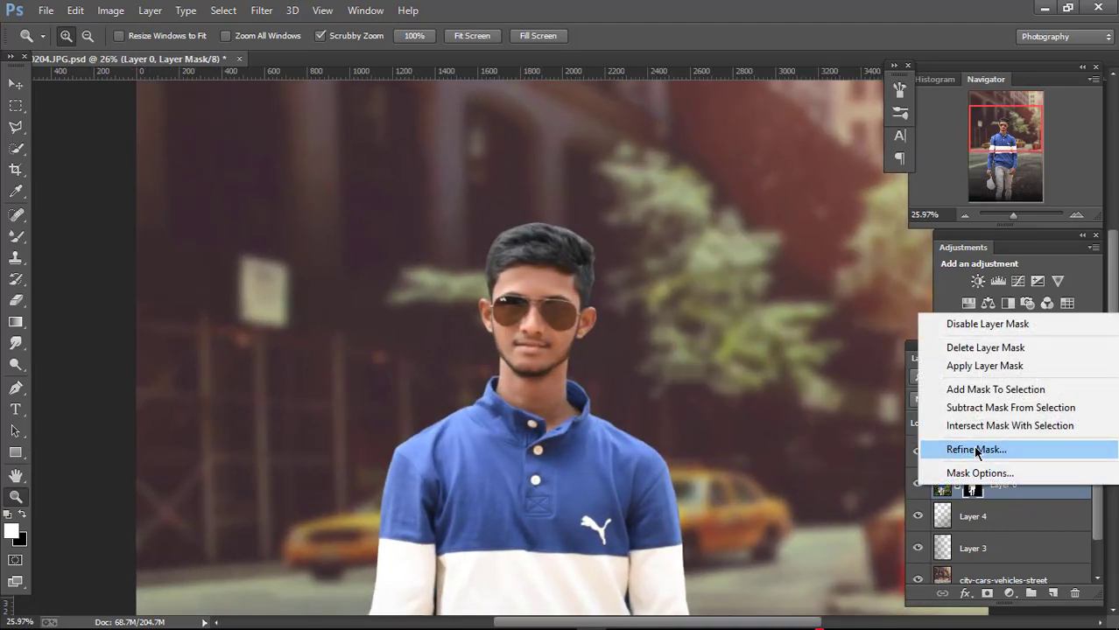
left_click(976, 450)
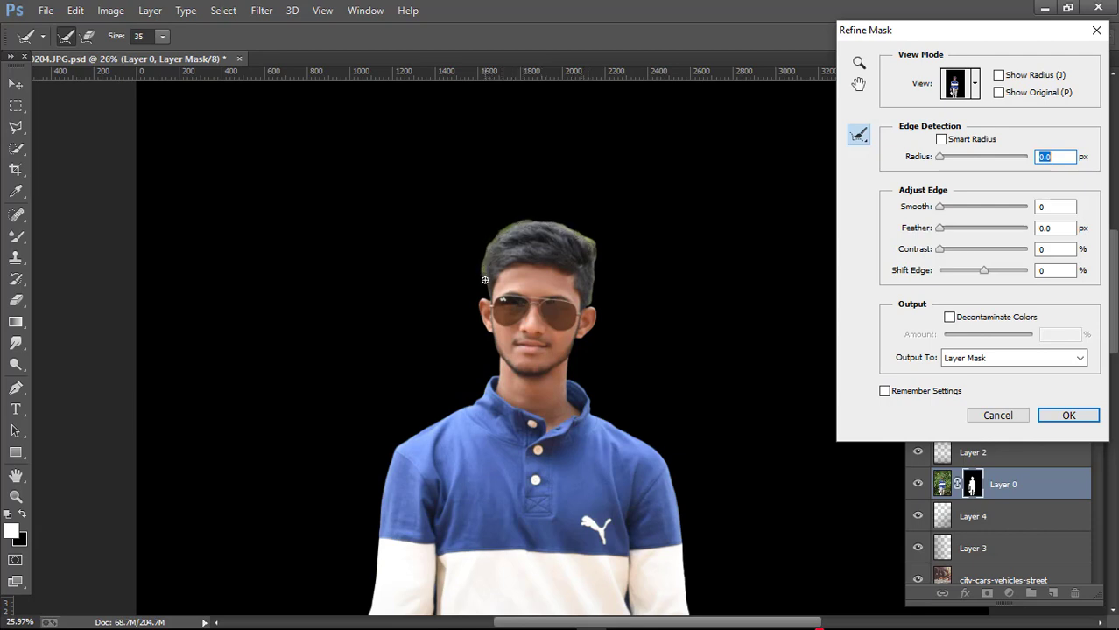
left_click_drag(490, 290, 495, 228)
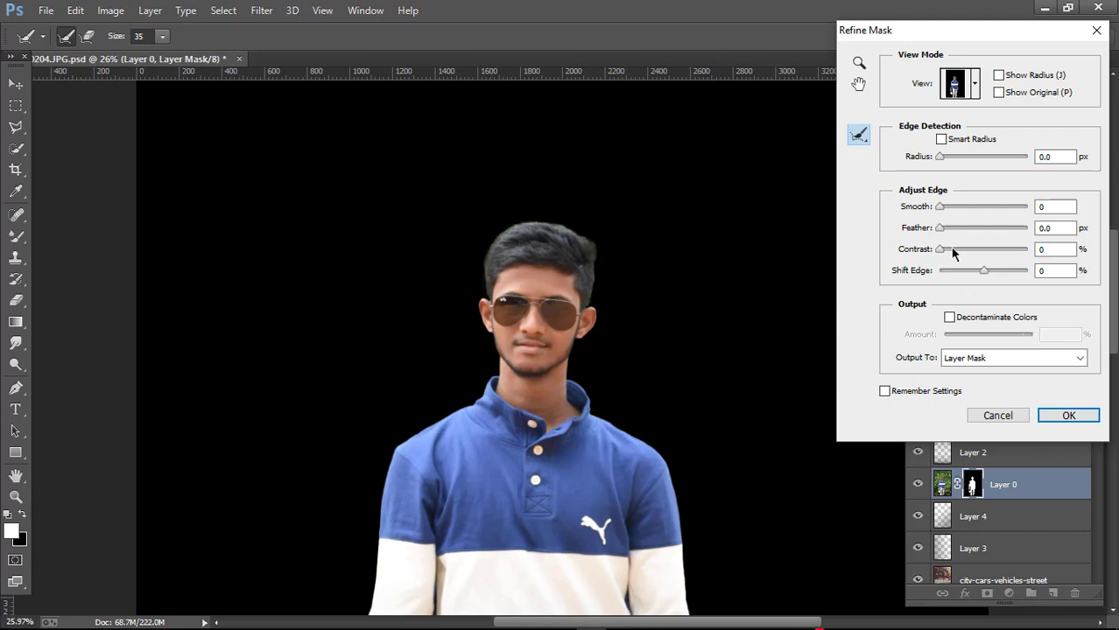
left_click_drag(947, 244, 952, 251)
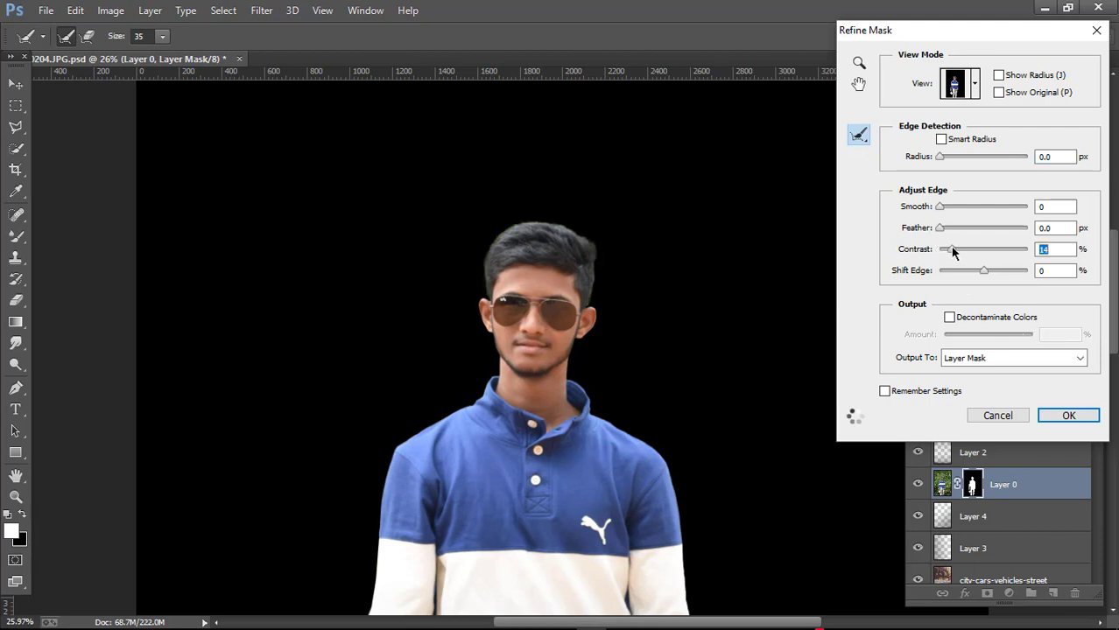
left_click(956, 140)
left_click(1068, 416)
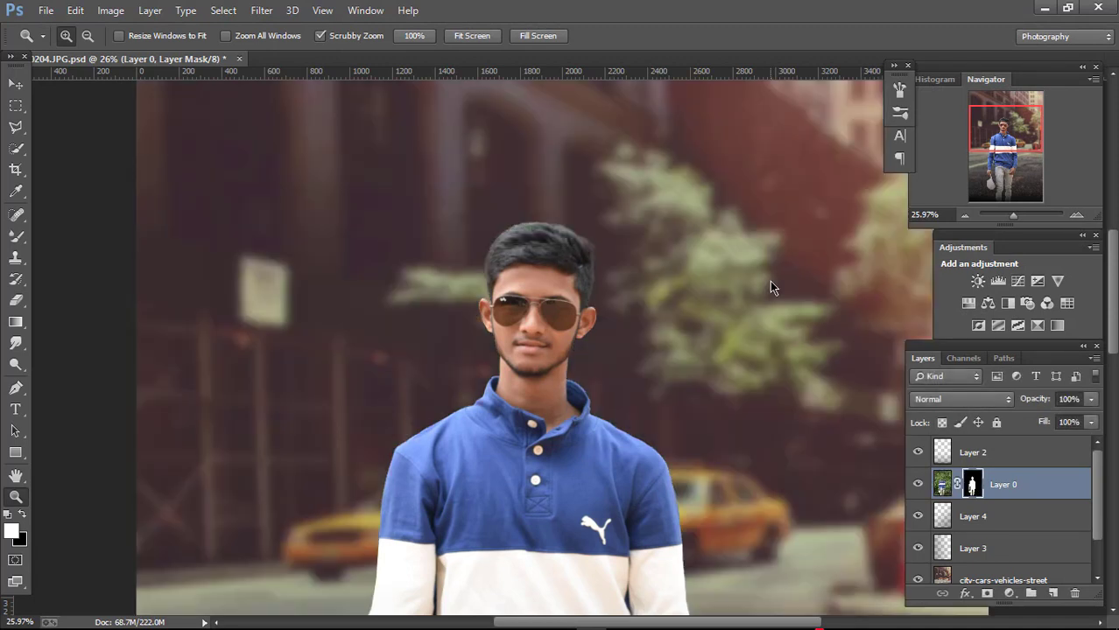
Apply Layer 0's mask permanently to the boy's layer.
left_click(550, 210)
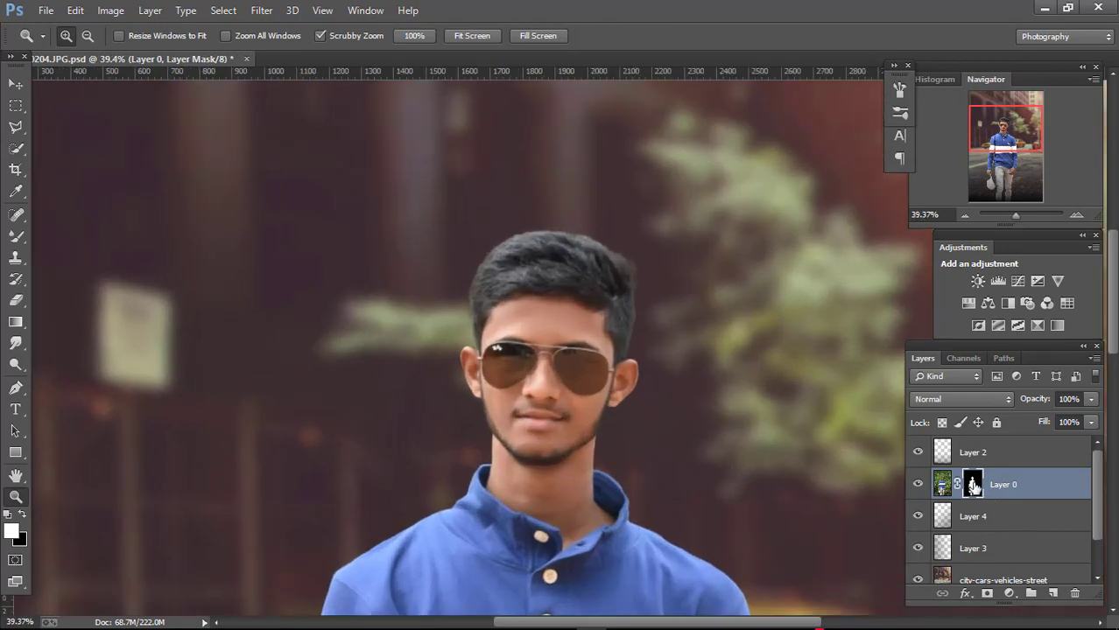
right_click(972, 487)
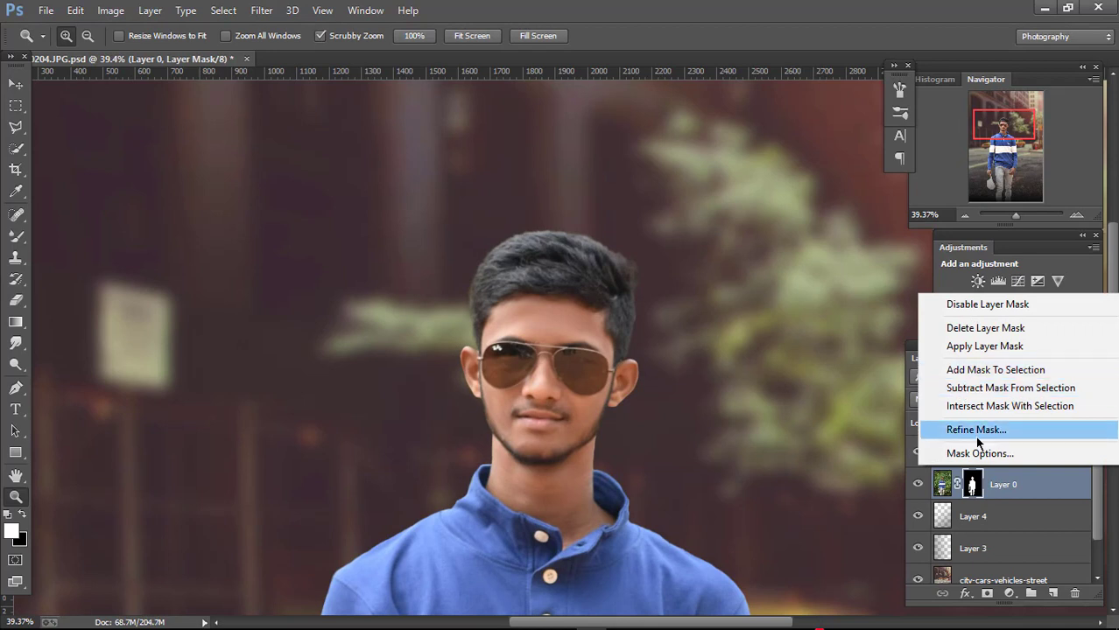
left_click(976, 346)
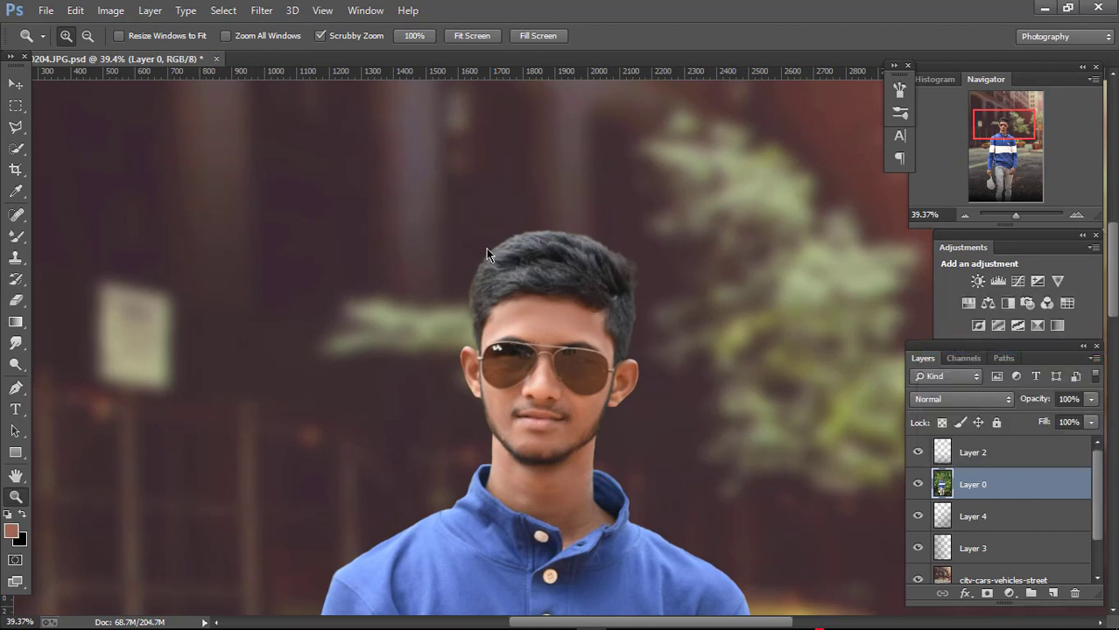
Smudge the hair's right side and upper-right tuft with a 59 px brush.
left_click(22, 345)
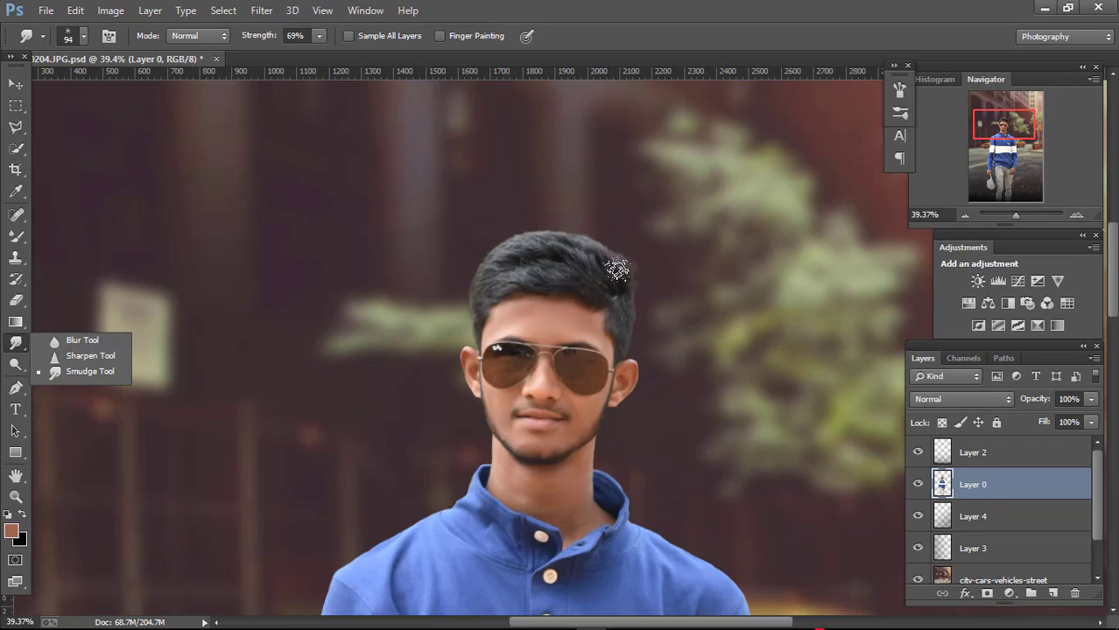
right_click(646, 277)
left_click_drag(736, 312, 732, 309)
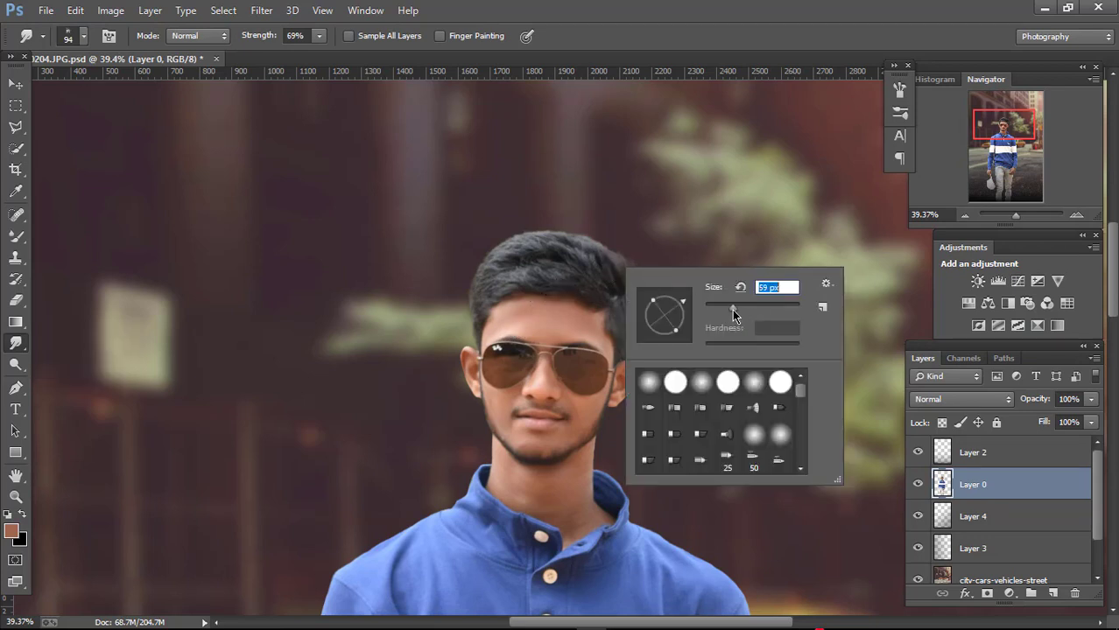
left_click(624, 286)
left_click_drag(624, 286, 603, 232)
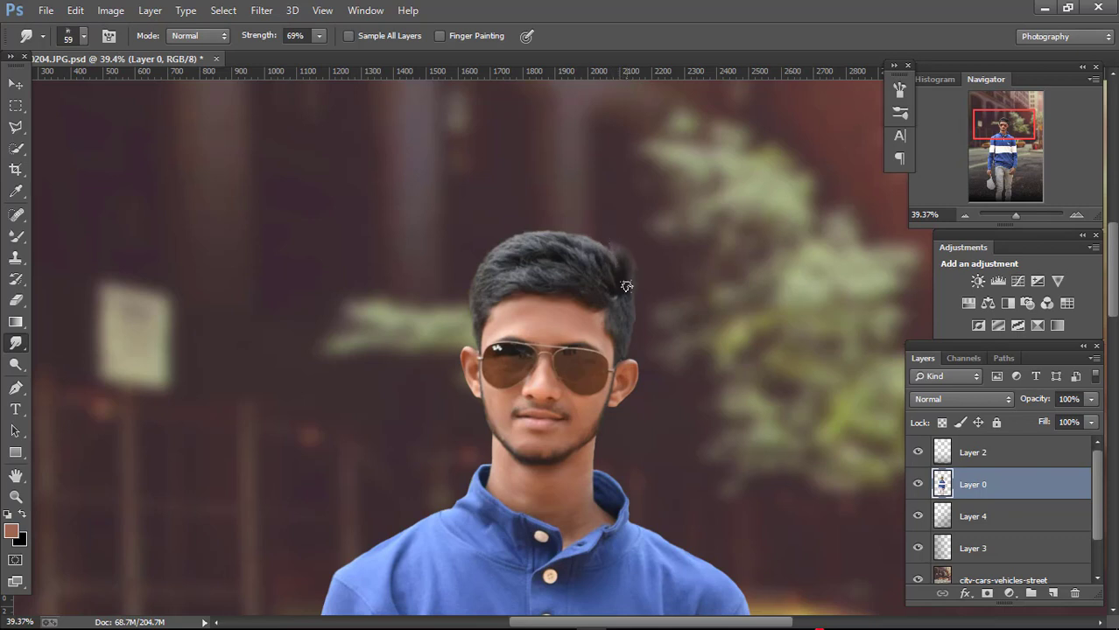
mouse_move(612, 285)
left_mouse_down()
mouse_move(582, 238)
mouse_move(539, 225)
left_mouse_up()
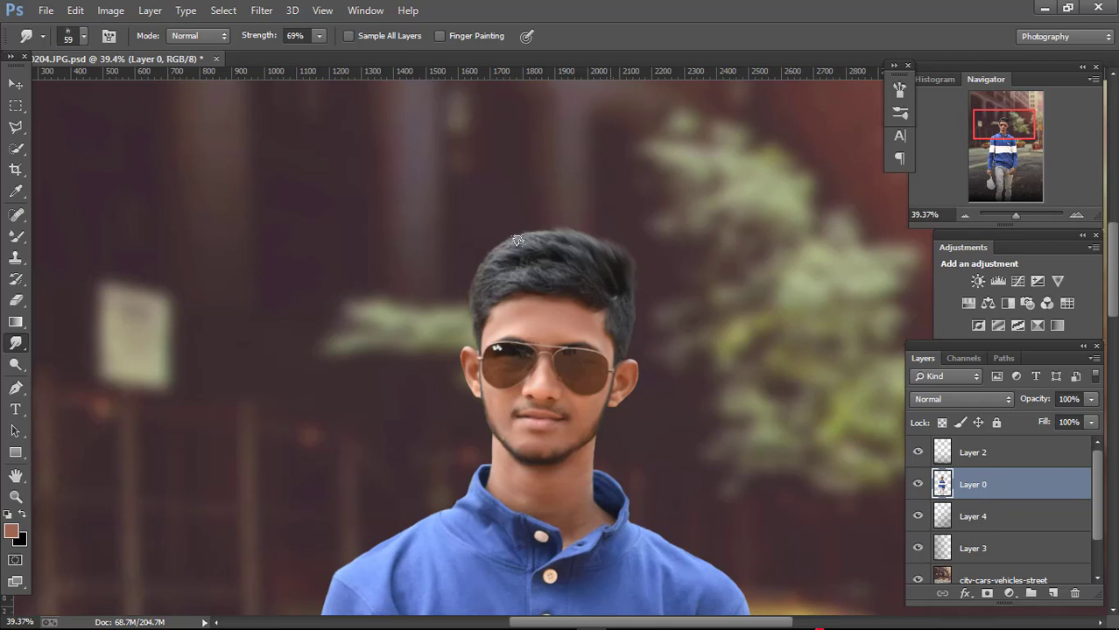
With an 83 px smudge brush, lift the hair's right and upper-left edges.
right_click(585, 255)
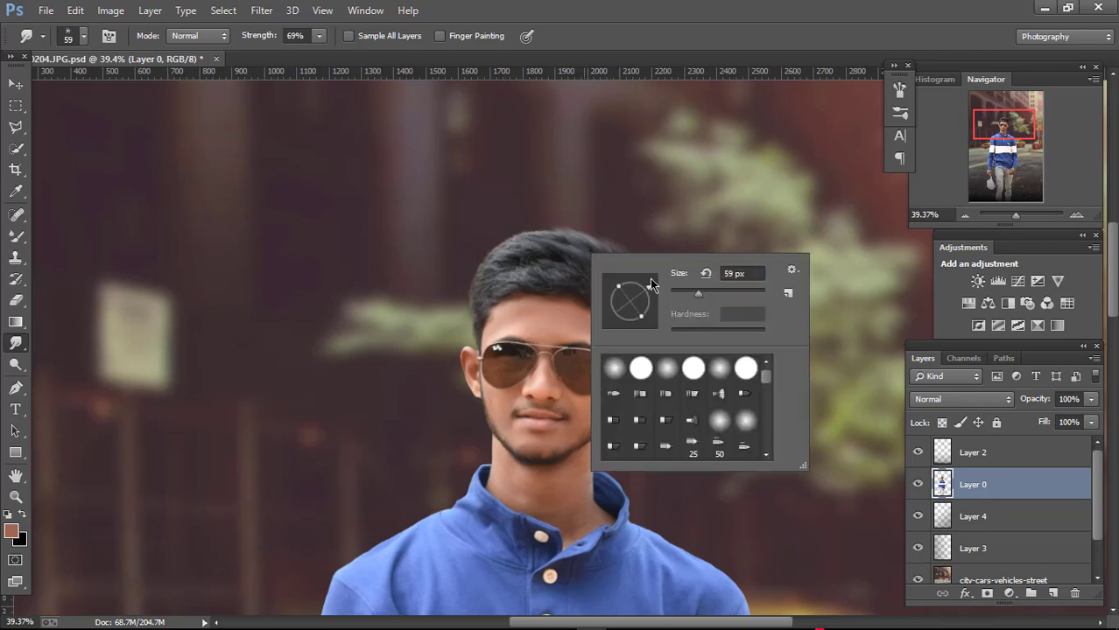
left_click_drag(705, 294, 711, 294)
left_click(623, 220)
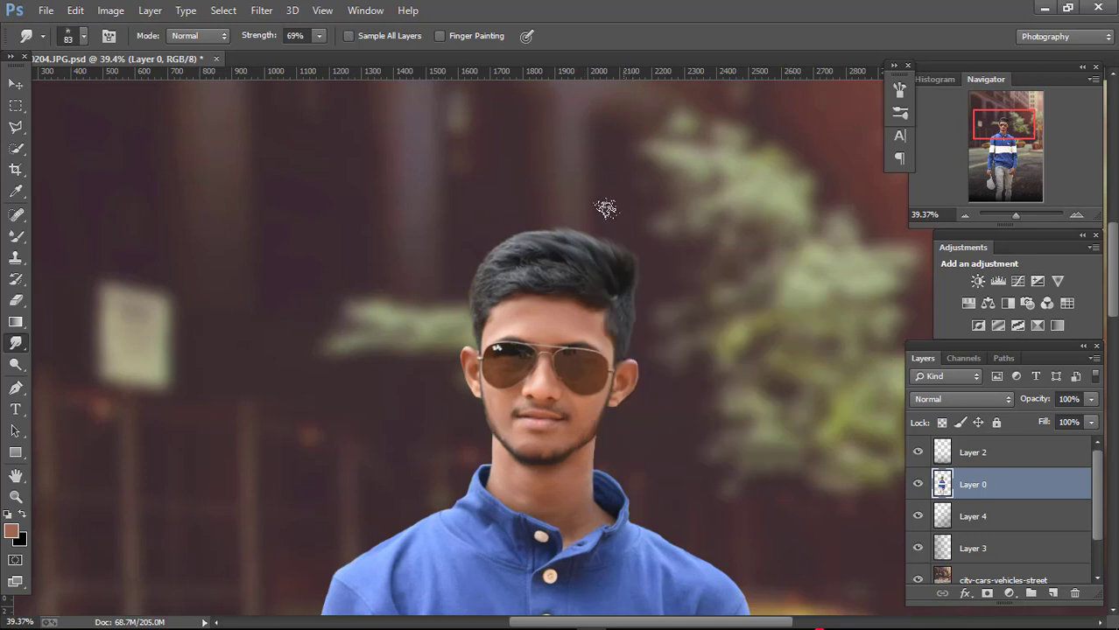
mouse_move(626, 259)
left_mouse_down()
mouse_move(624, 249)
mouse_move(611, 257)
left_mouse_up()
left_click_drag(560, 238, 499, 232)
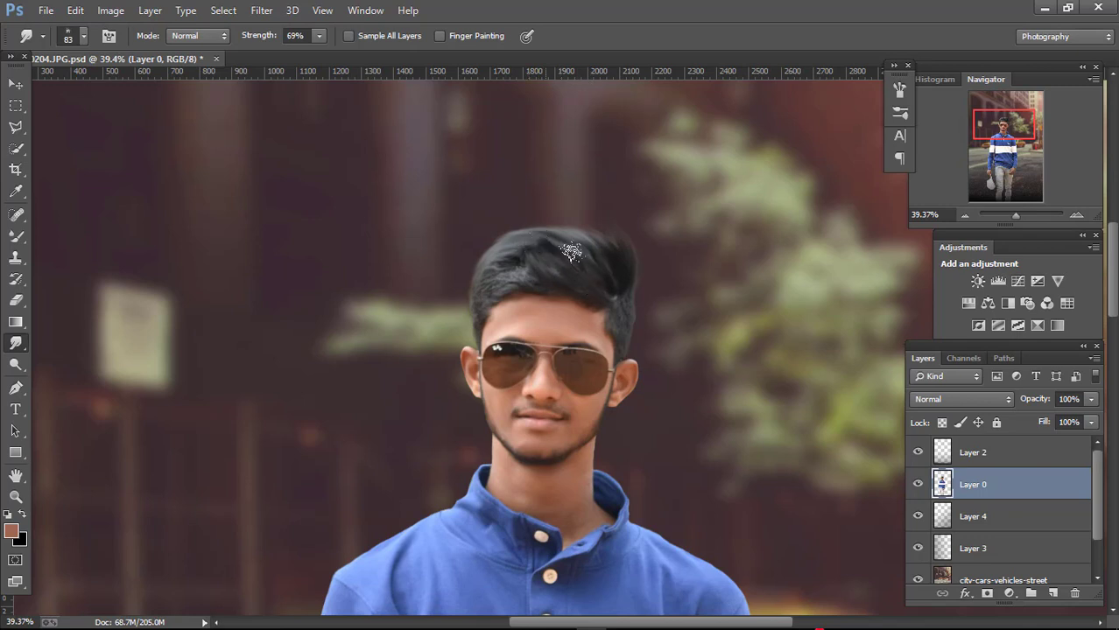
Smudge the hair's left edge into the background with an 89 px brush.
right_click(610, 263)
left_click_drag(725, 302, 718, 302)
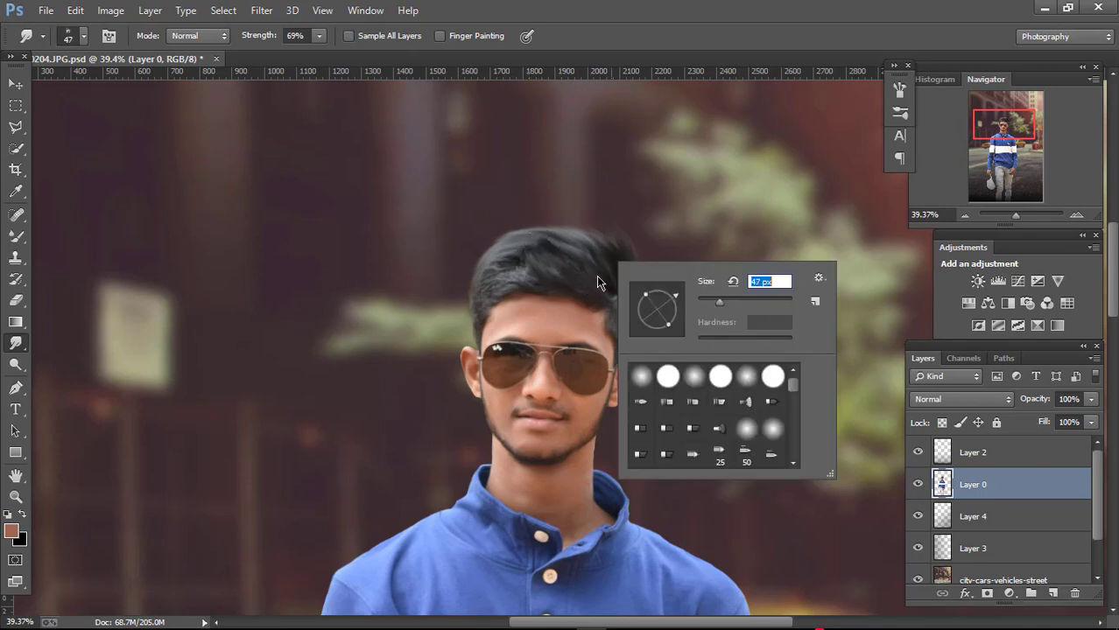
key("Return")
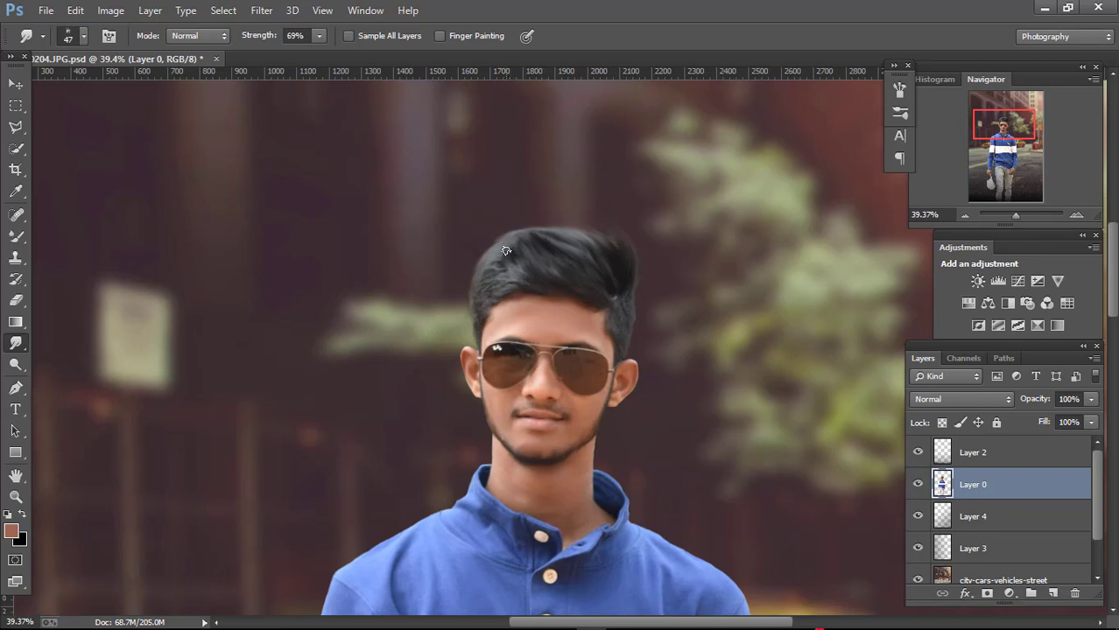
right_click(504, 287)
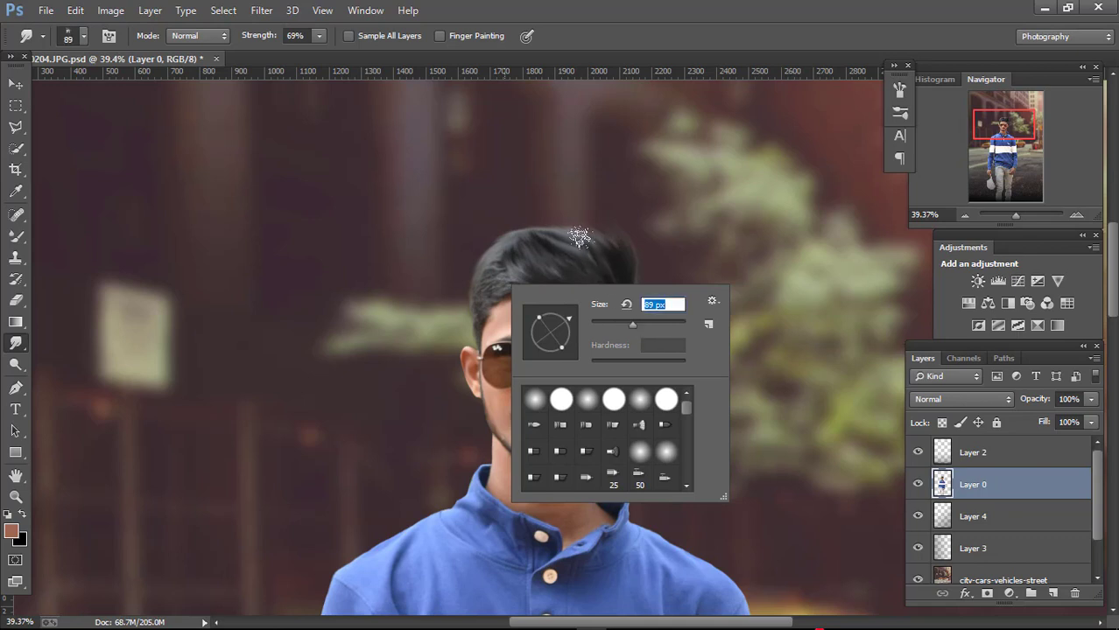
key("Return")
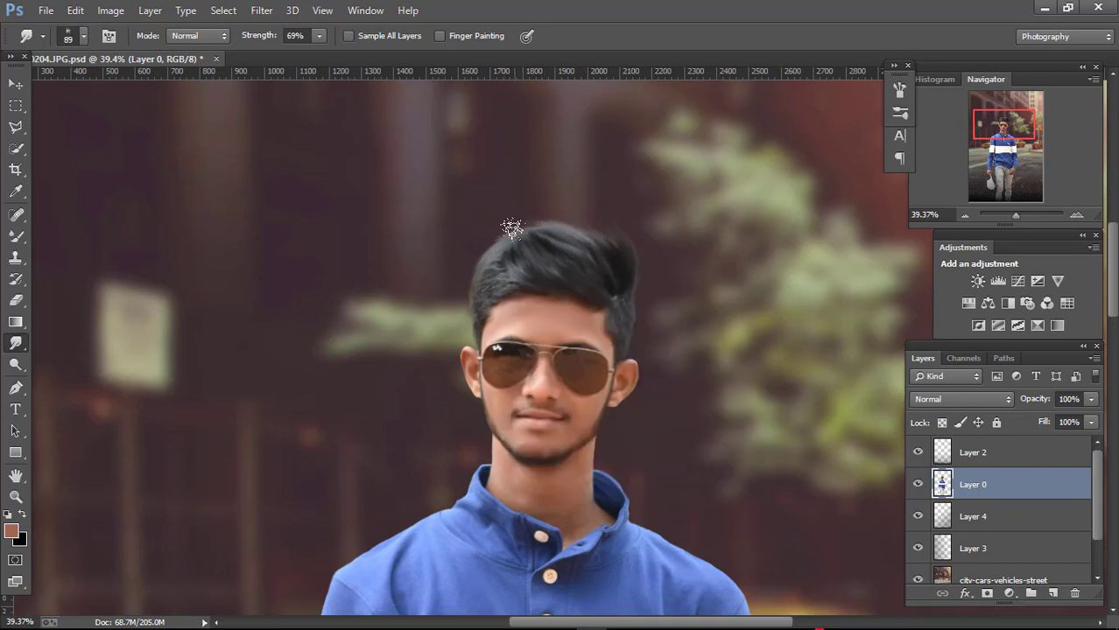
left_click_drag(466, 285, 470, 333)
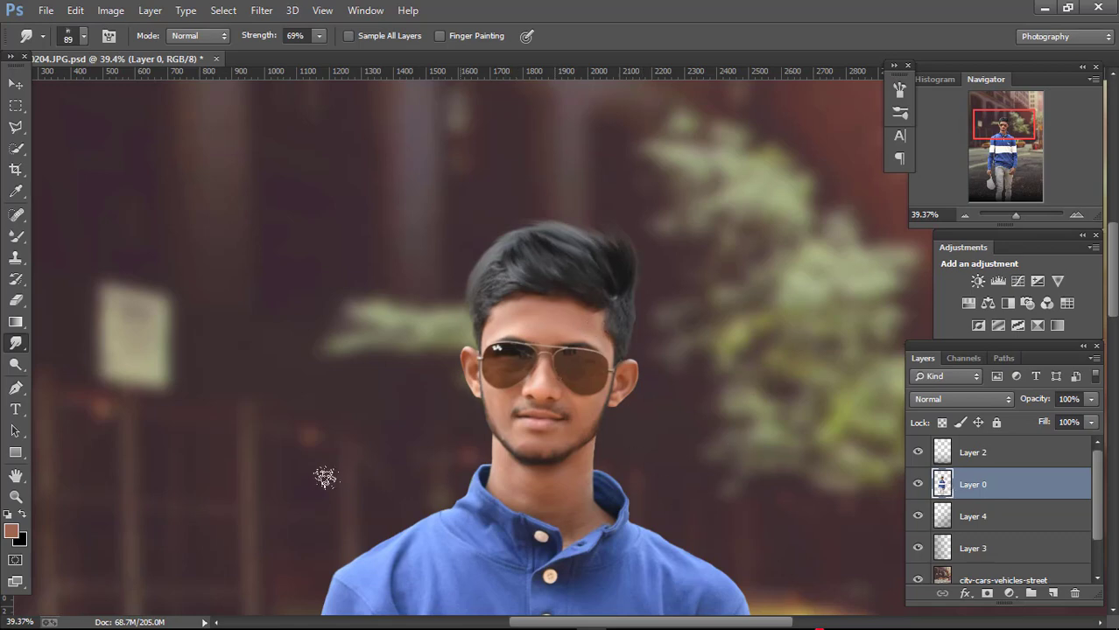
left_click(15, 496)
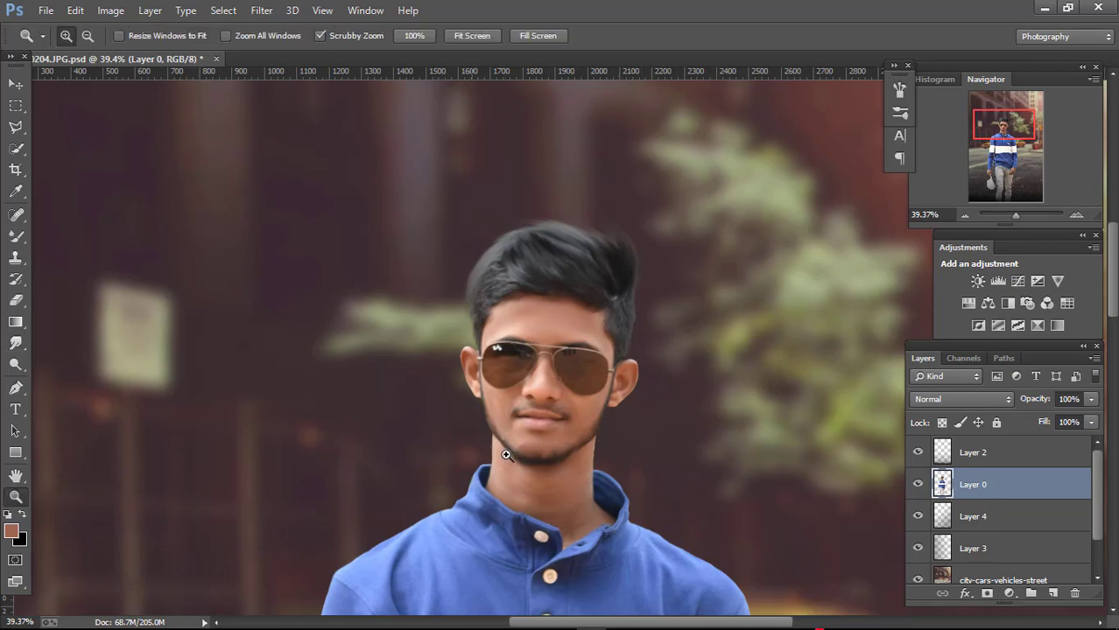
Smudge the jaw and ear edges with a 12 px brush.
left_click_drag(506, 456, 544, 487)
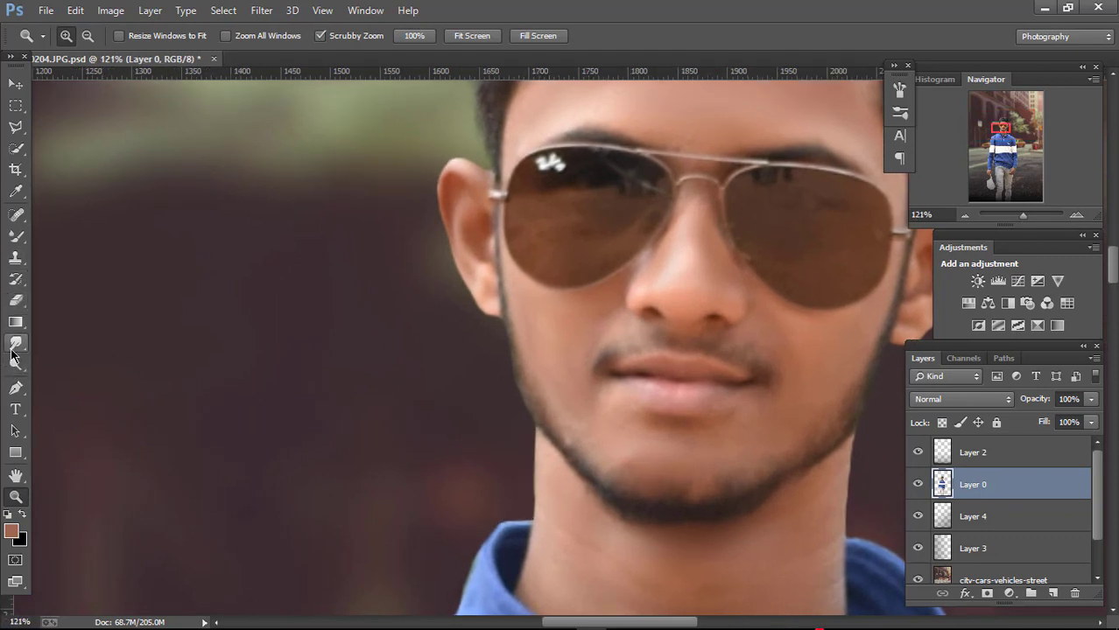
left_click(16, 343)
right_click(425, 378)
left_click_drag(545, 415, 531, 416)
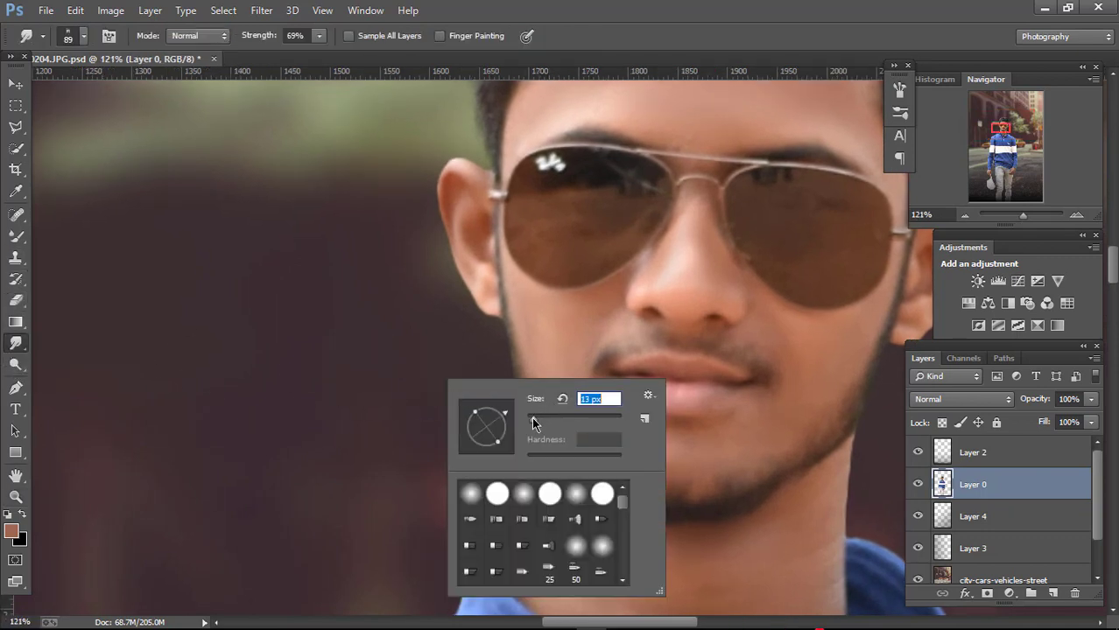
left_click(510, 342)
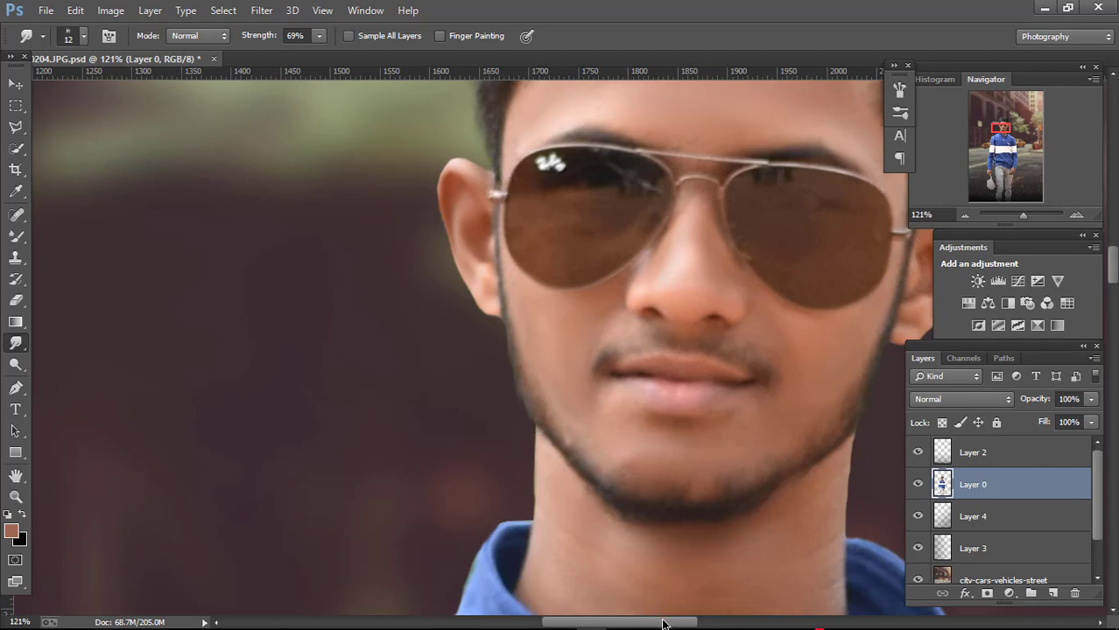
left_click_drag(663, 623, 693, 623)
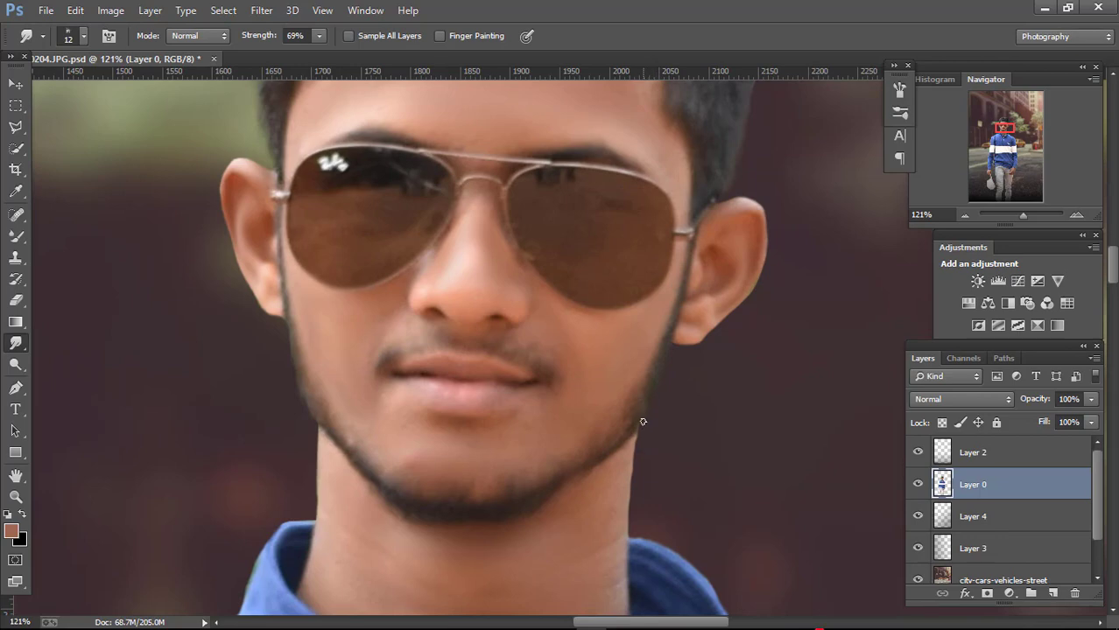
Zoom out to view the full composite.
left_click(15, 496)
left_click_drag(575, 358, 442, 299)
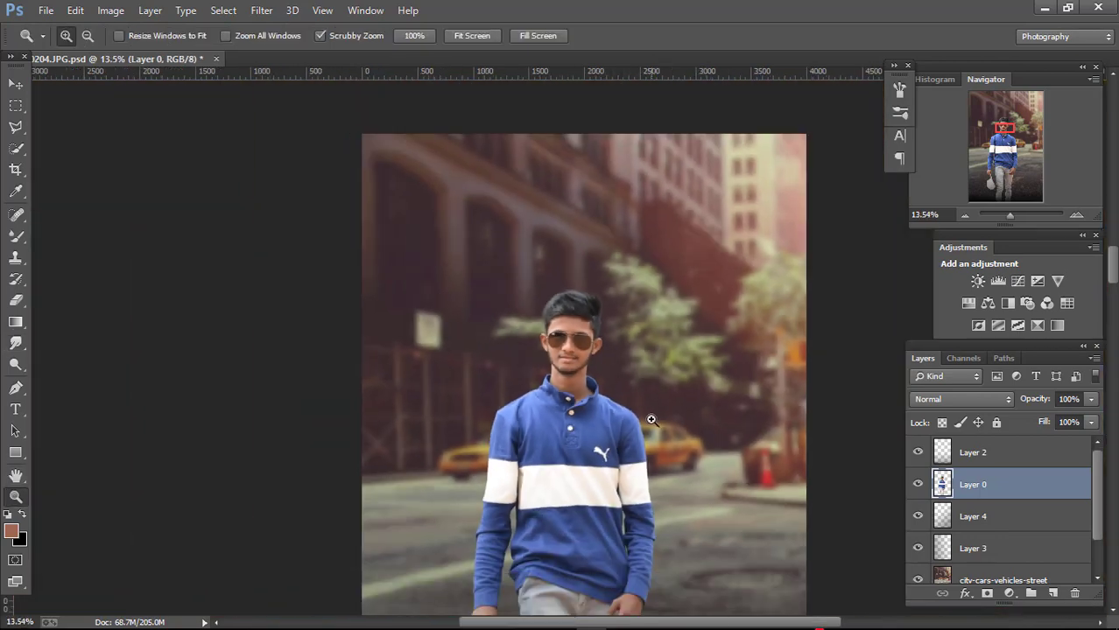
left_click_drag(651, 419, 675, 434)
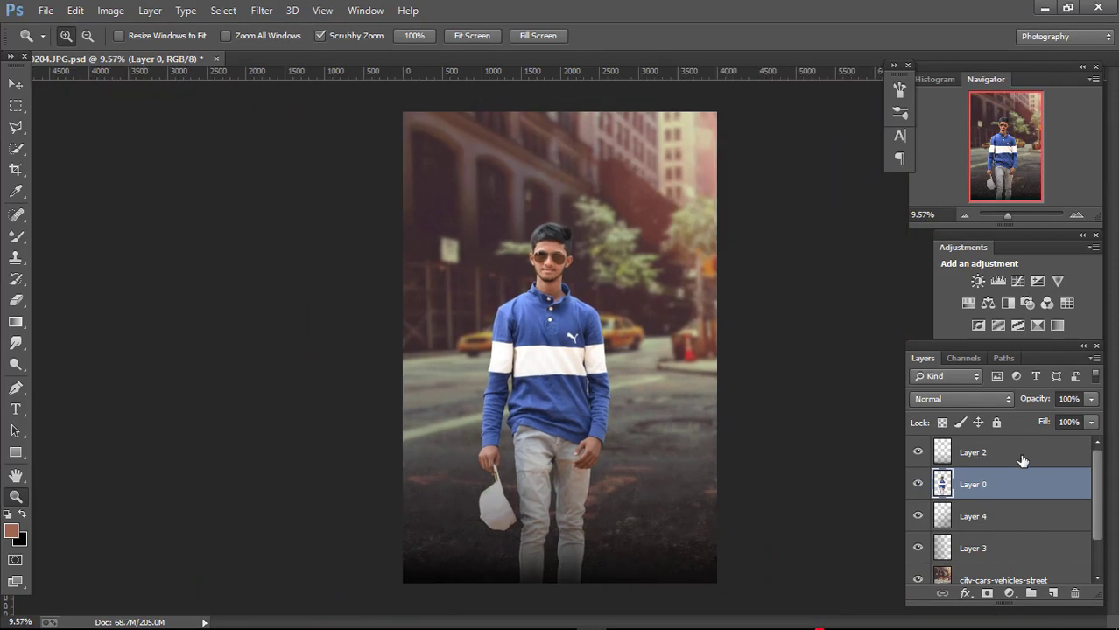
Load the boy's layer selection, then add and delete a Selective Color adjustment.
right_click(943, 484)
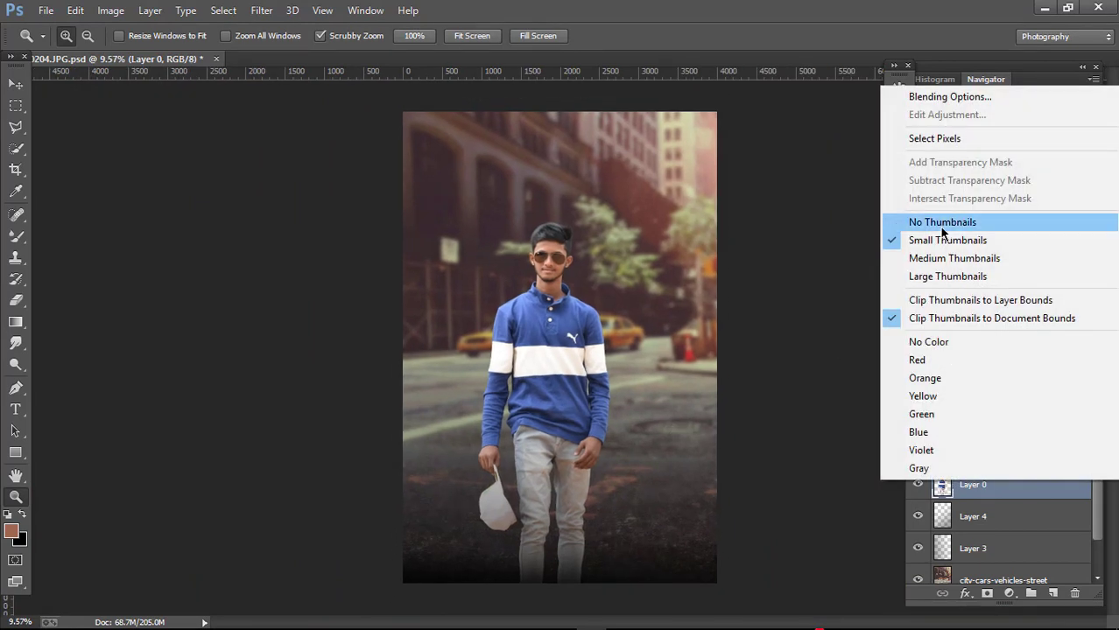
left_click(932, 140)
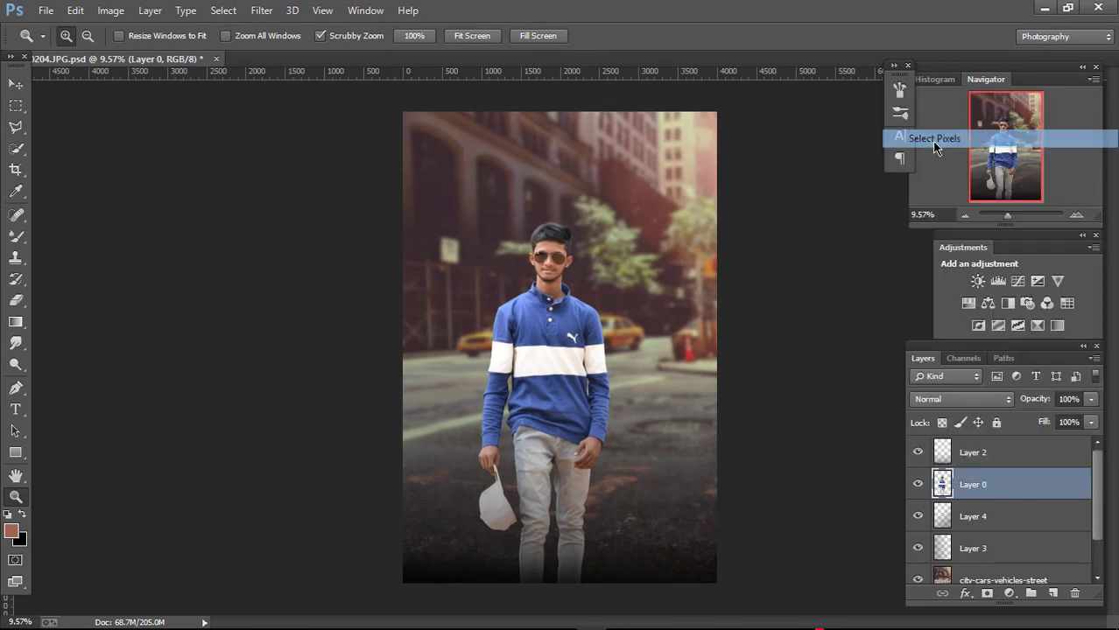
left_click(1037, 325)
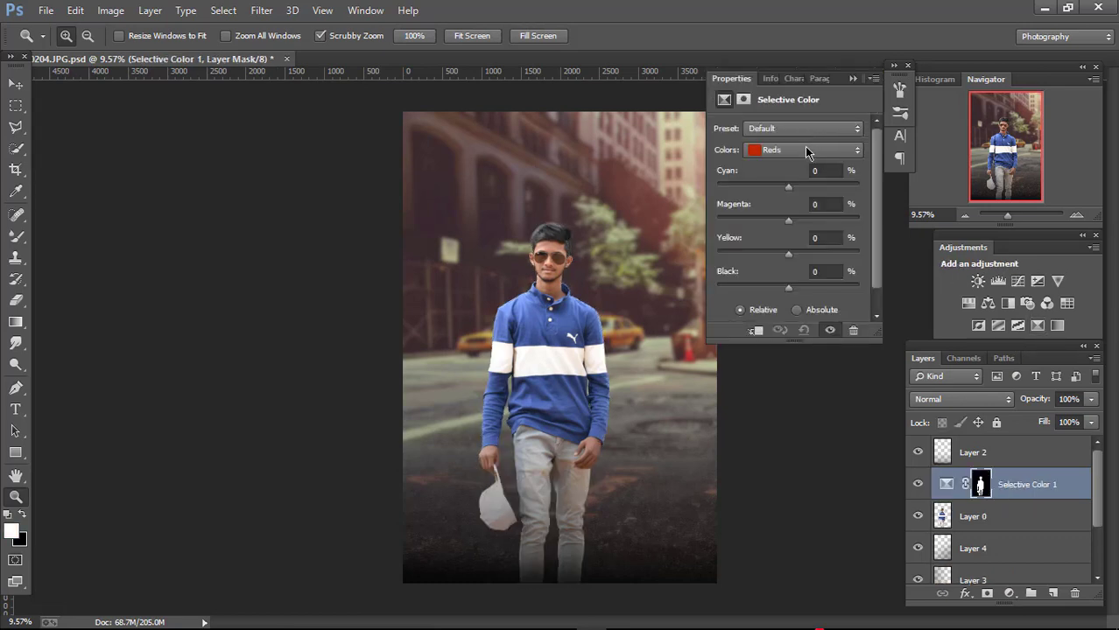
left_click(853, 330)
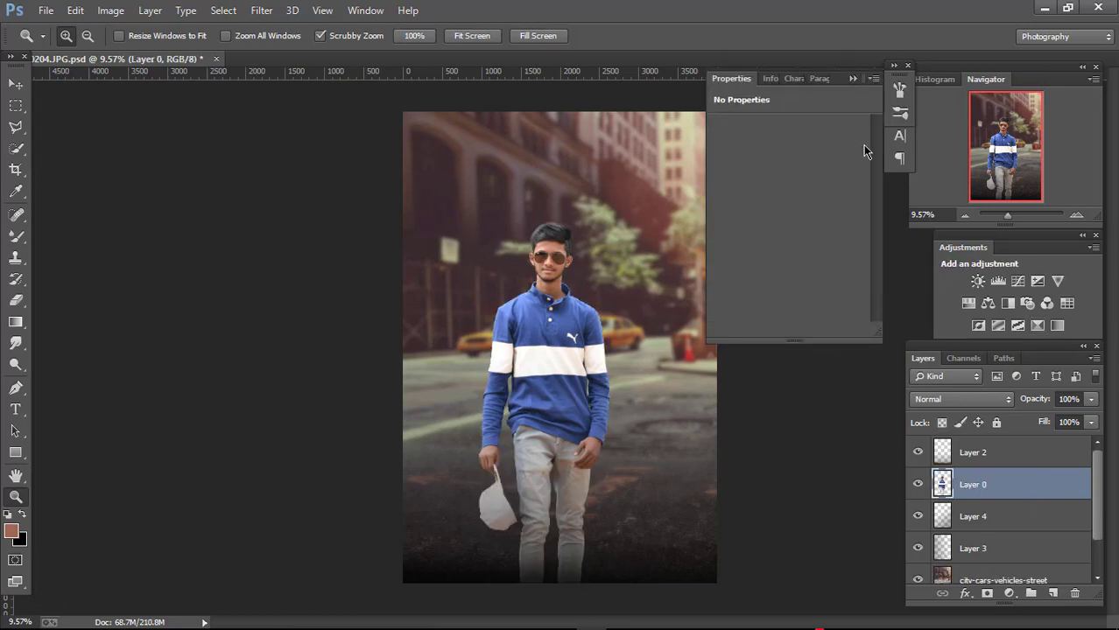
left_click(852, 78)
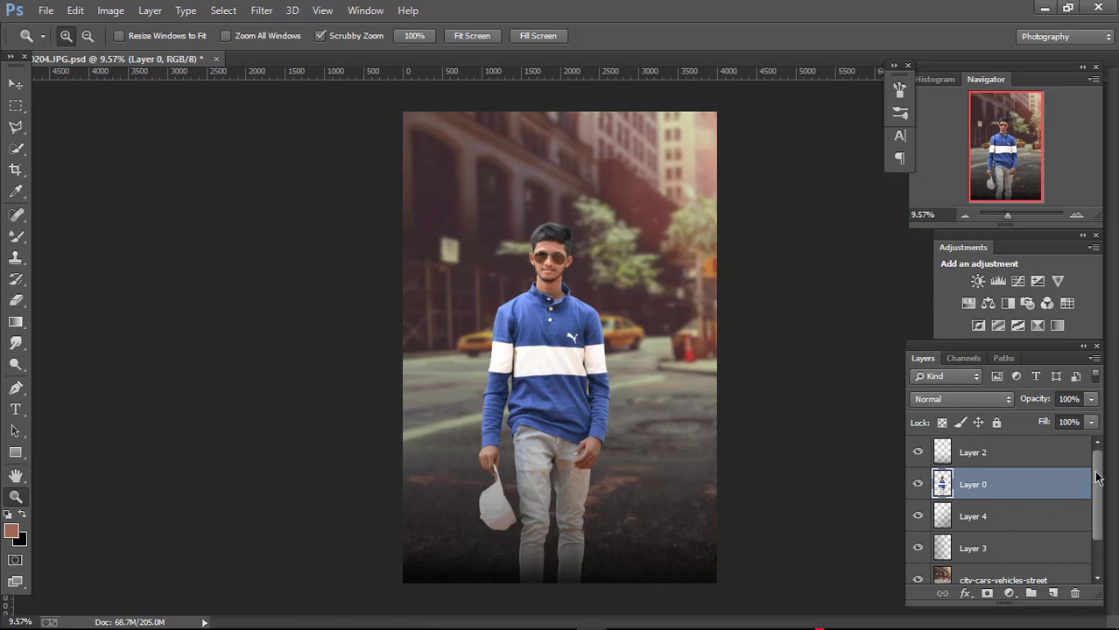
left_click_drag(1094, 481, 1046, 530)
Set the city street layer's Brightness/Contrast to brightness 2 and contrast 14.
left_click(1018, 534)
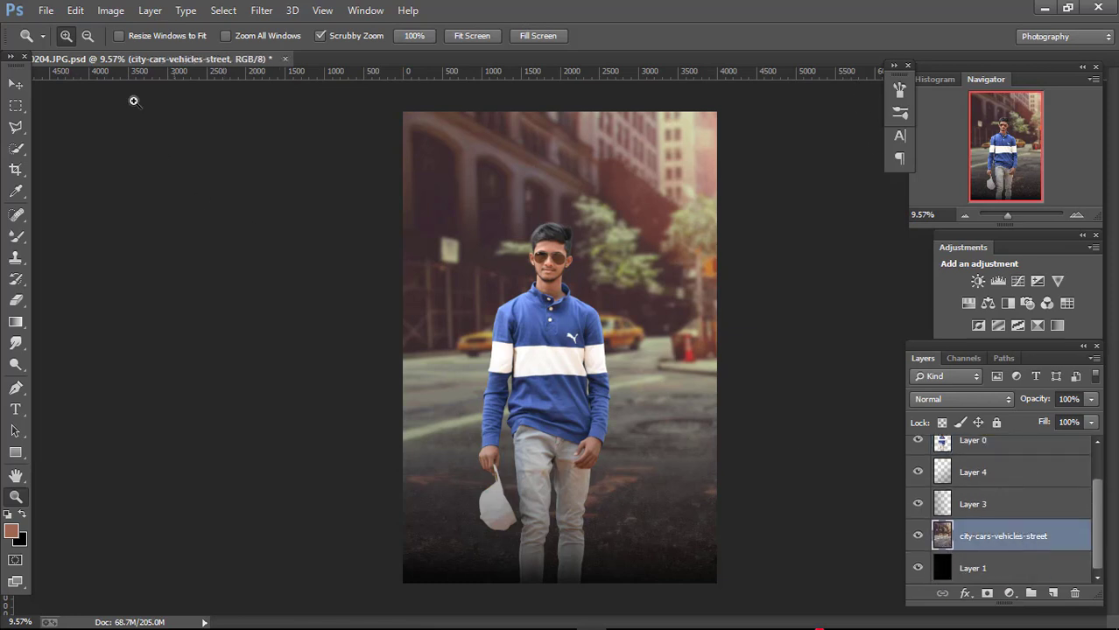
left_click(112, 11)
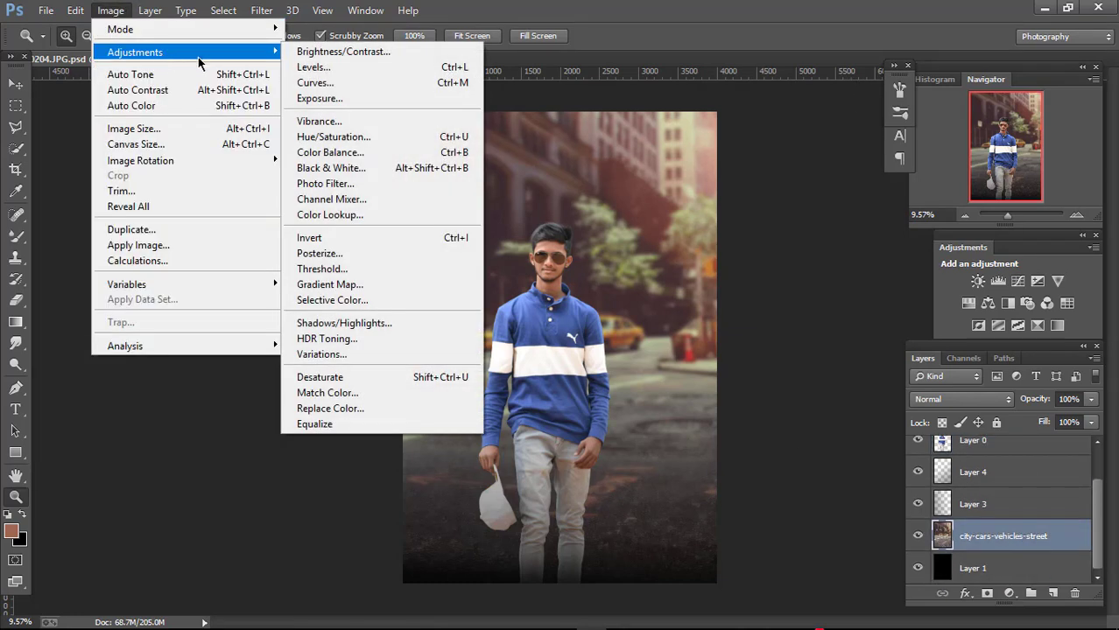
mouse_move(134, 52)
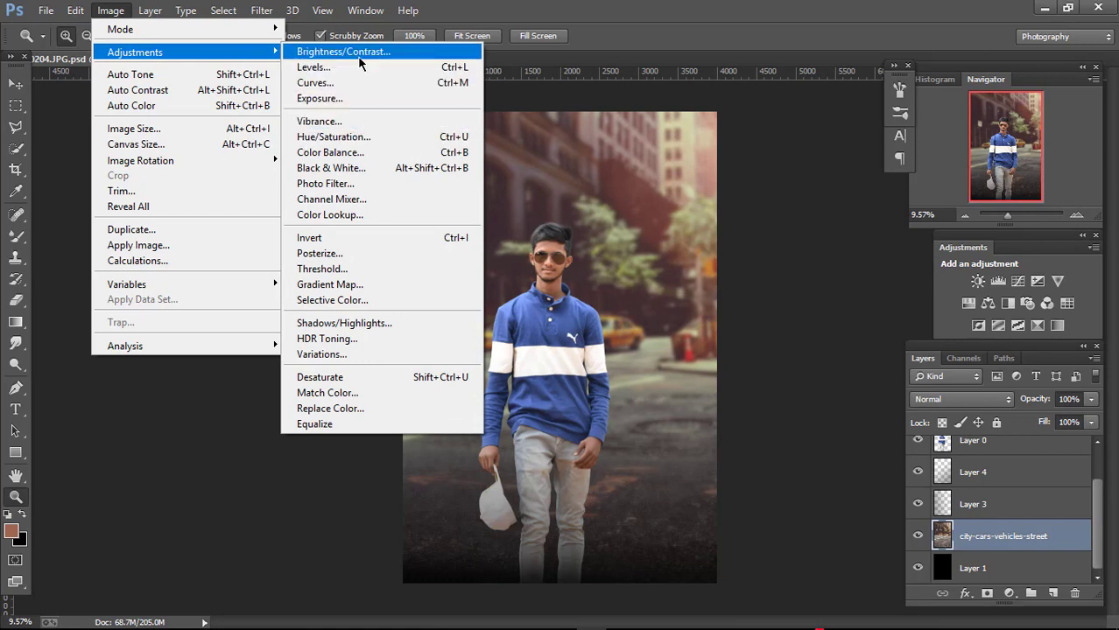
left_click(359, 53)
mouse_move(825, 156)
left_mouse_down()
mouse_move(836, 200)
mouse_move(851, 197)
left_mouse_up()
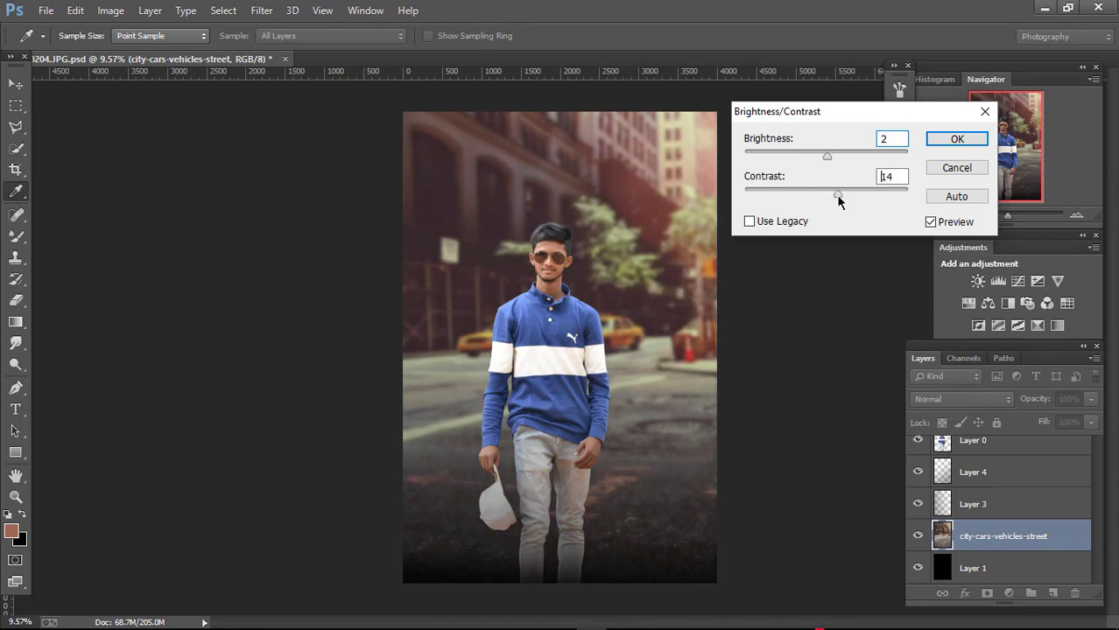
left_click(956, 138)
key("z")
left_click_drag(691, 280, 662, 267)
left_click_drag(1098, 537, 1098, 506)
left_click(1014, 489)
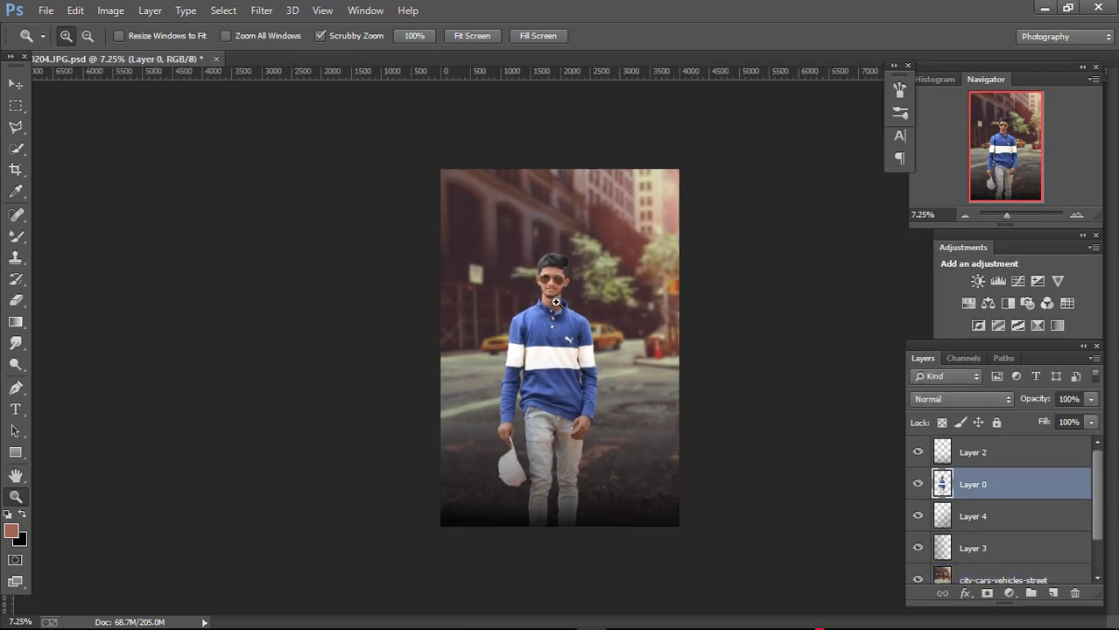
In the Camera Raw Filter on Layer 0, lower highlights, whites and blacks and set clarity +19.
left_click(261, 10)
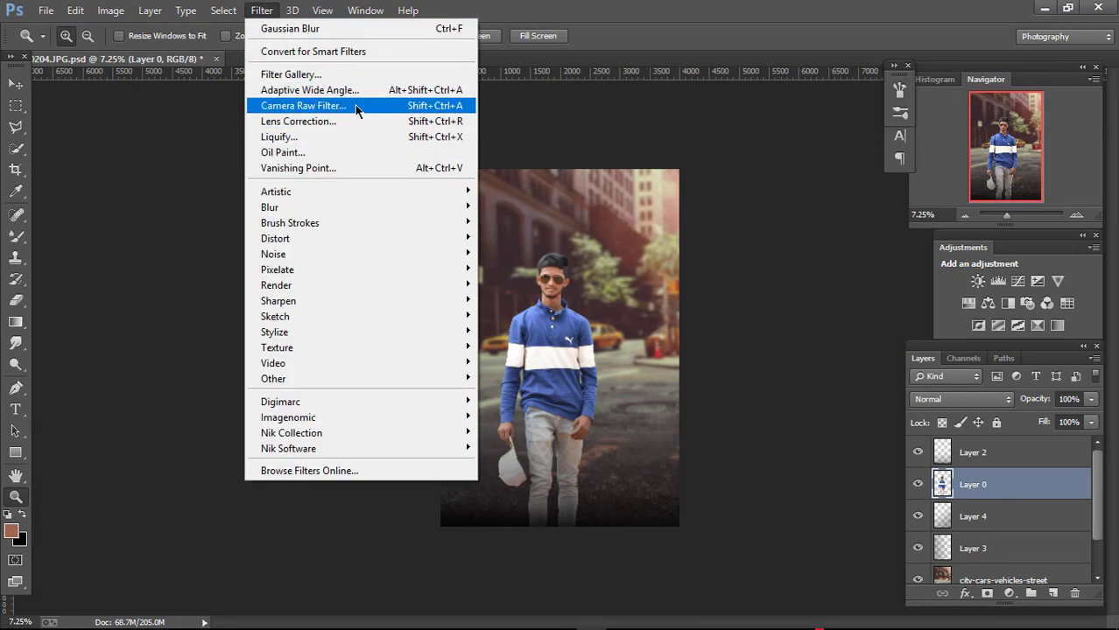
left_click(357, 106)
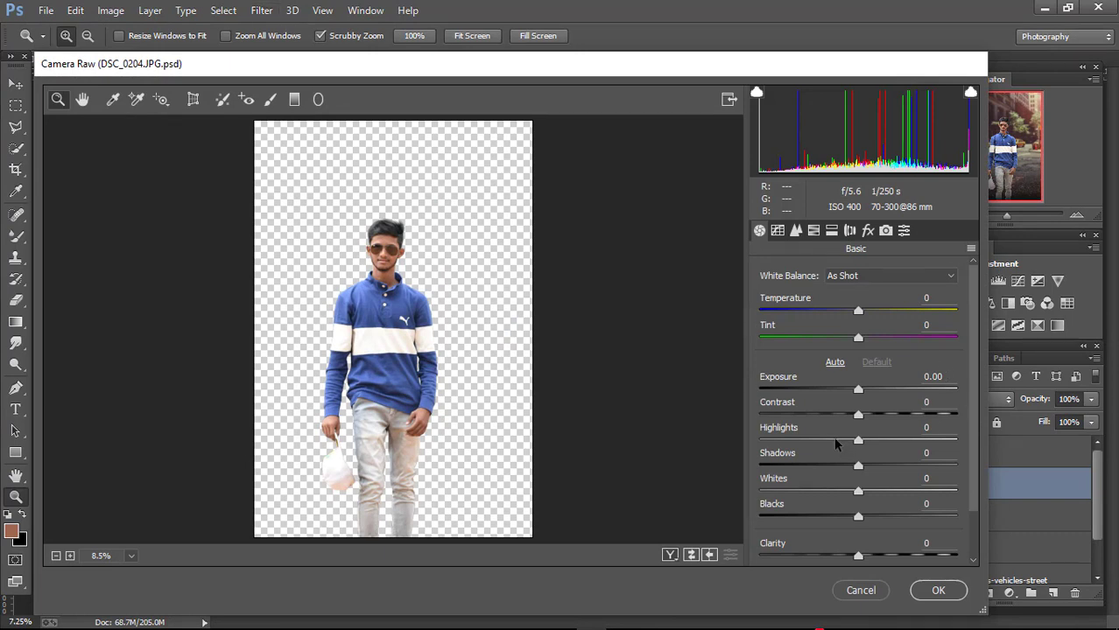
left_click_drag(834, 442, 820, 442)
mouse_move(819, 491)
left_mouse_down()
mouse_move(779, 491)
mouse_move(837, 493)
left_mouse_up()
left_click_drag(878, 560, 877, 557)
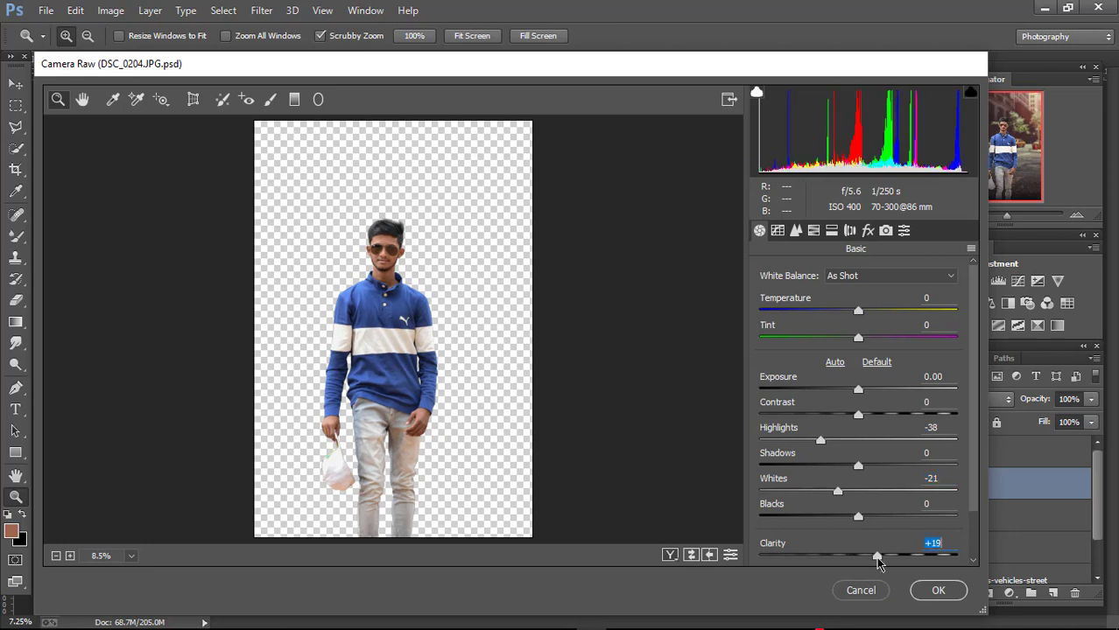
left_click_drag(858, 517, 845, 518)
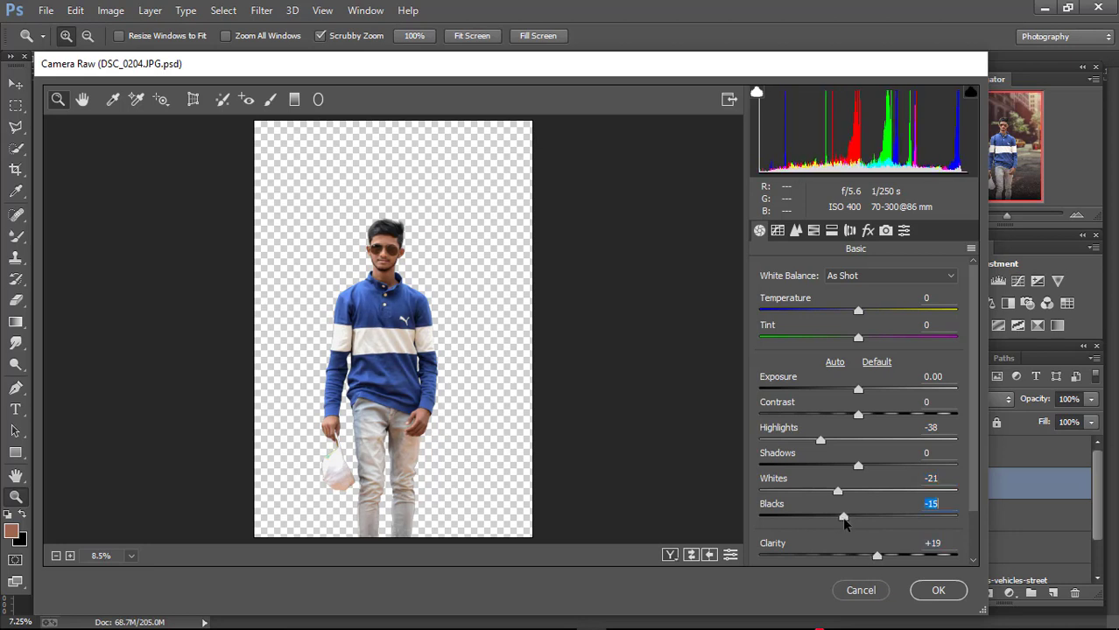
mouse_move(865, 469)
left_mouse_down()
mouse_move(852, 469)
mouse_move(862, 469)
left_mouse_up()
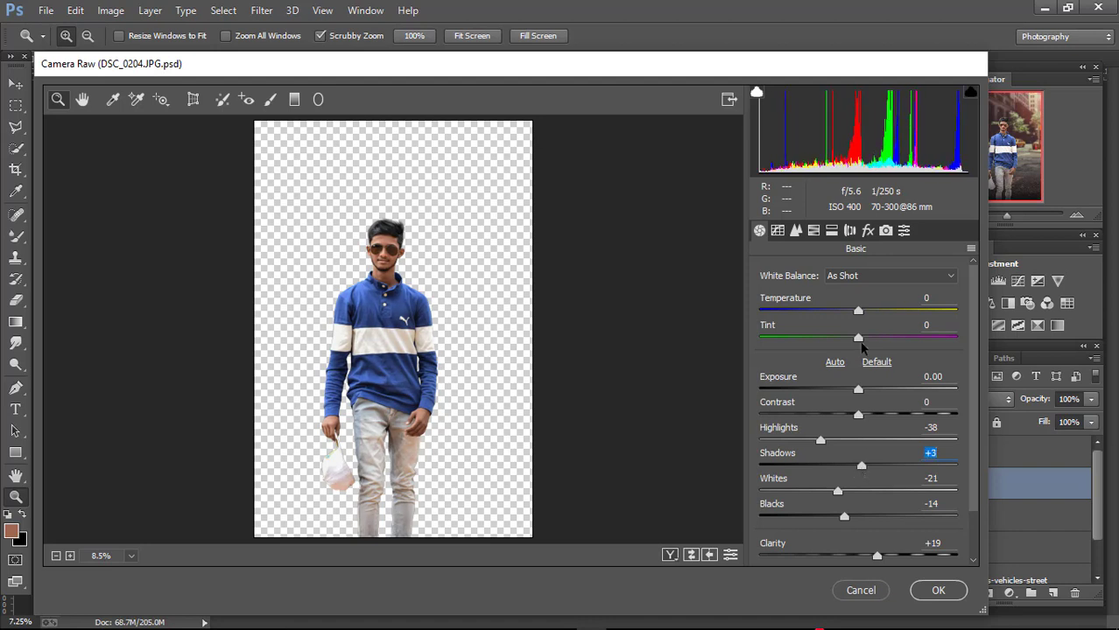
Set HSL saturation to Blues +62, Oranges -3, Greens -99 and apply the filter.
left_click(831, 233)
left_click(814, 231)
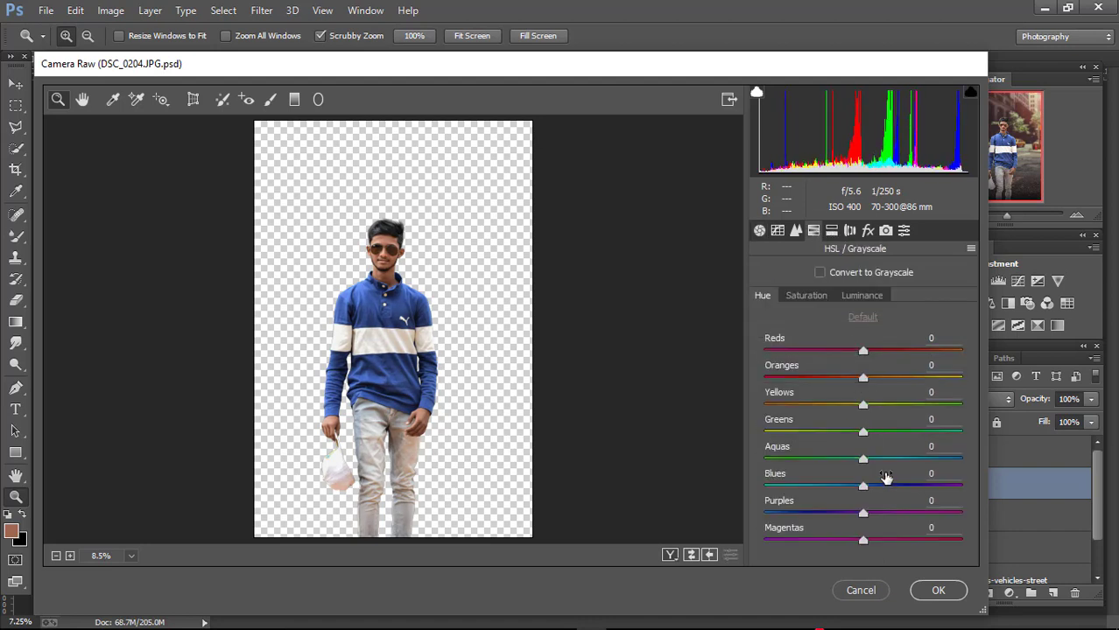
left_click(823, 294)
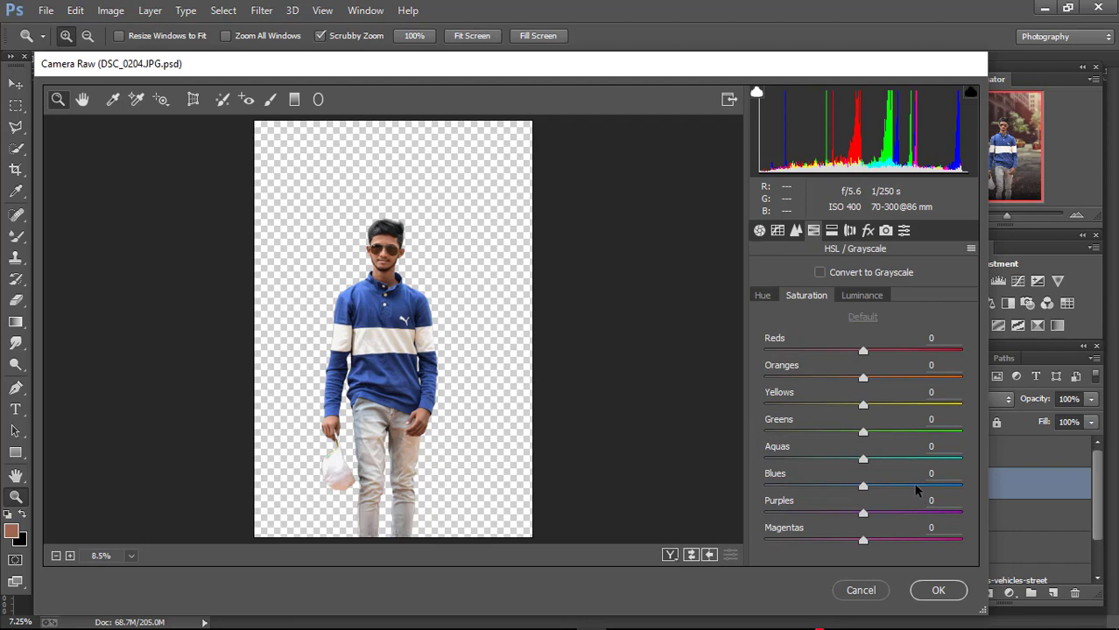
left_click_drag(916, 486, 923, 487)
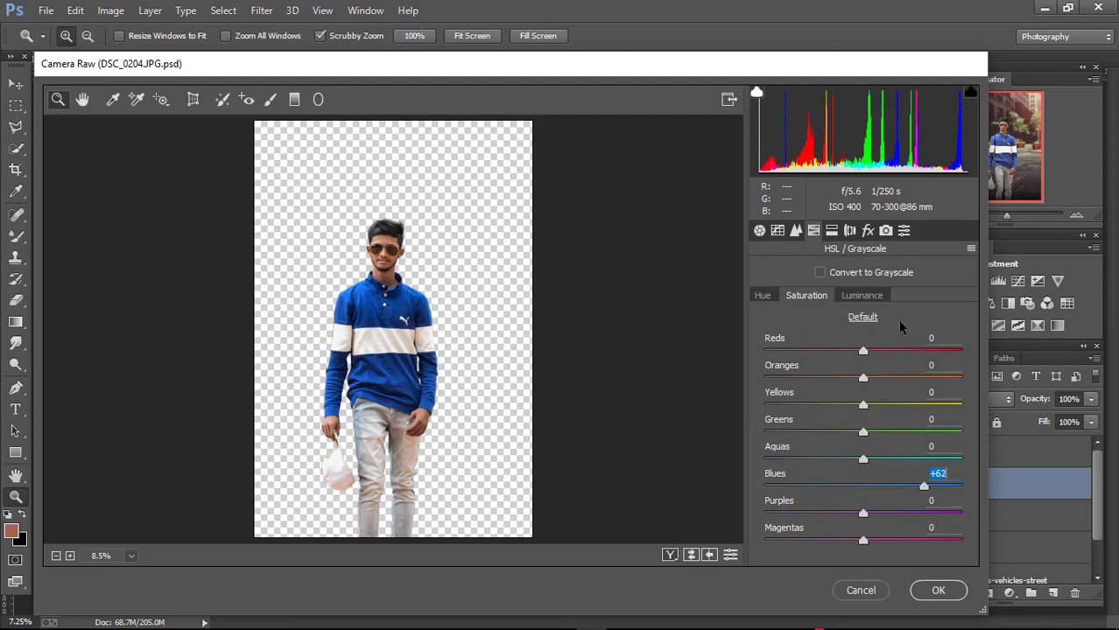
left_click(871, 295)
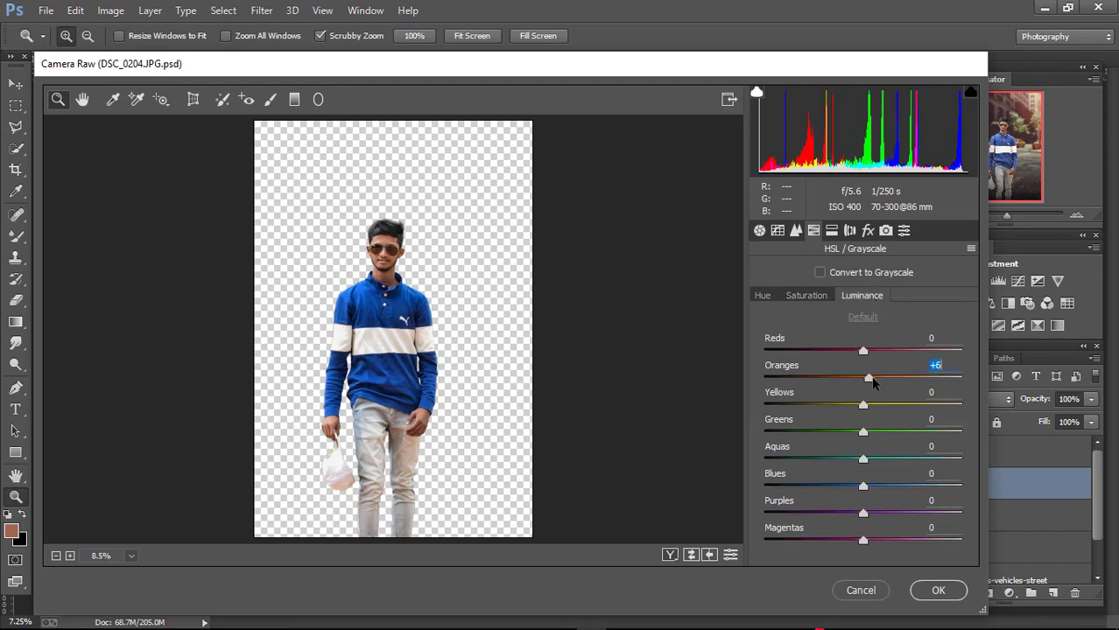
left_click(815, 295)
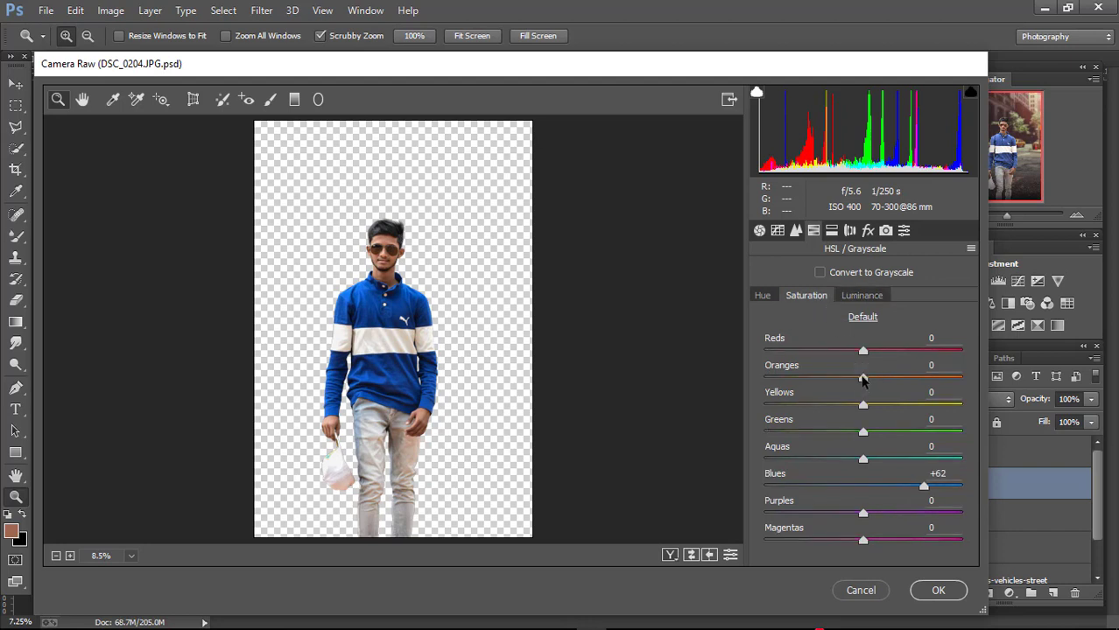
left_click_drag(863, 377, 858, 377)
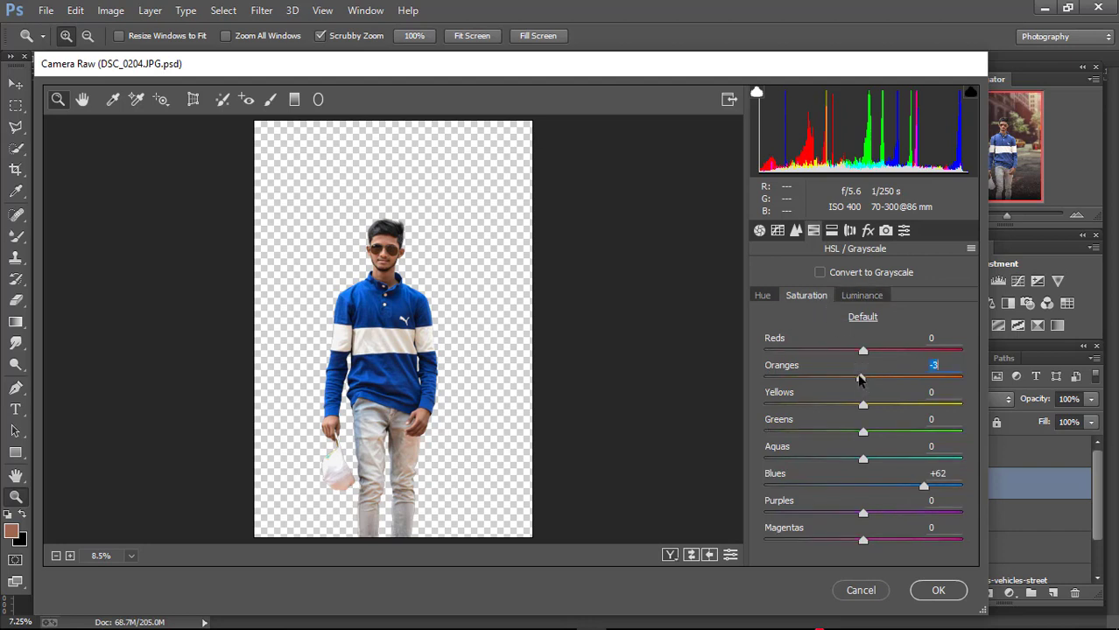
left_click(770, 430)
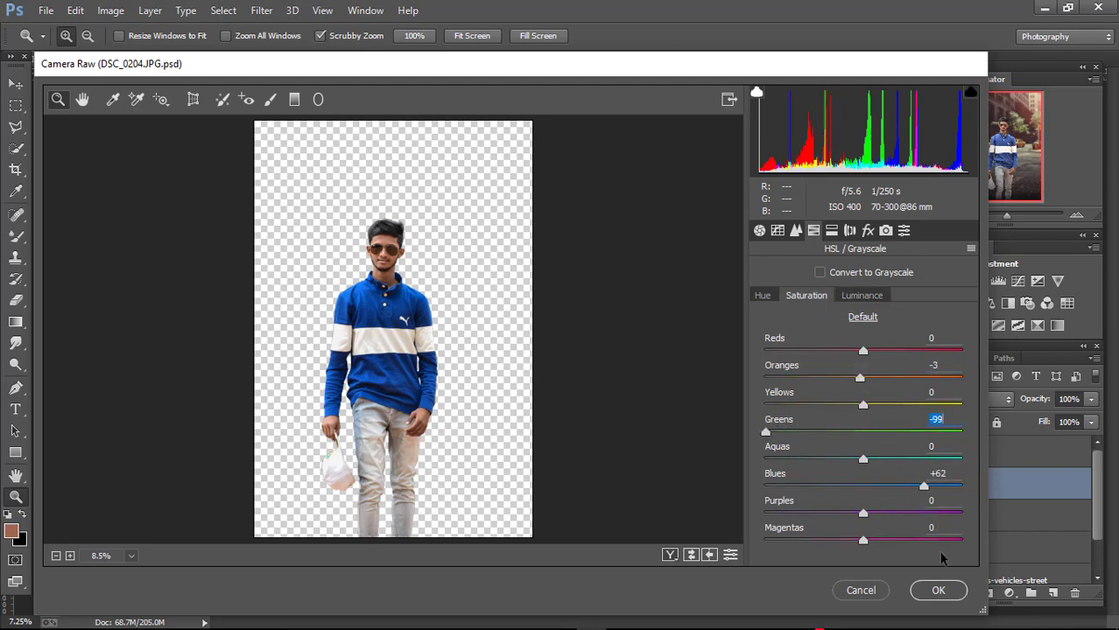
left_click(934, 592)
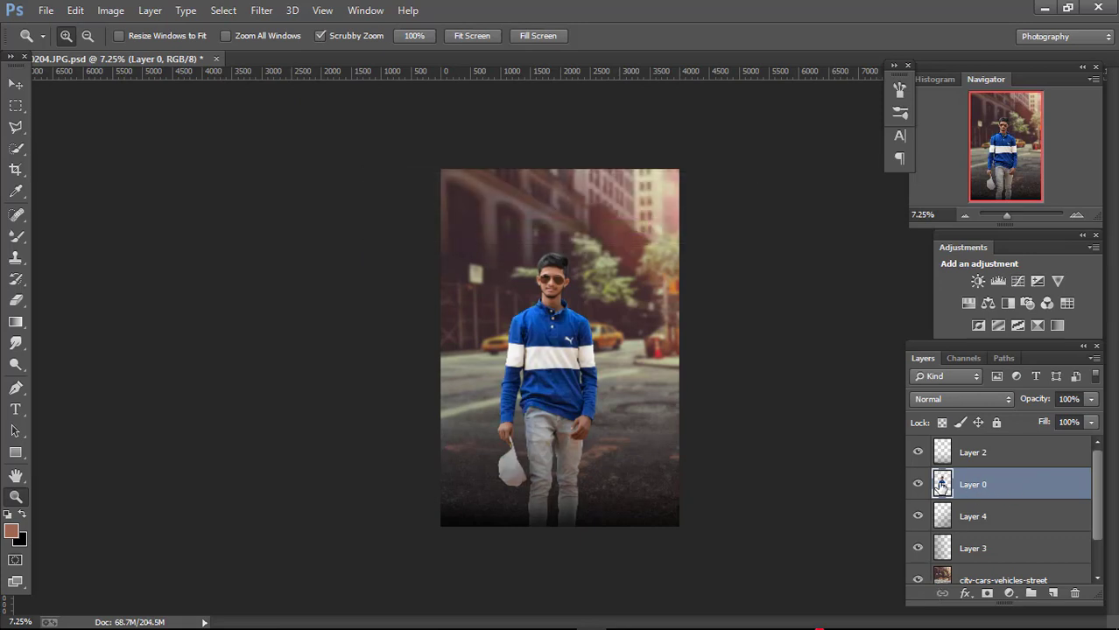
Select the boy's pixels and add a Selective Color with Blues Yellow -43, Black +17.
right_click(940, 487)
left_click(933, 143)
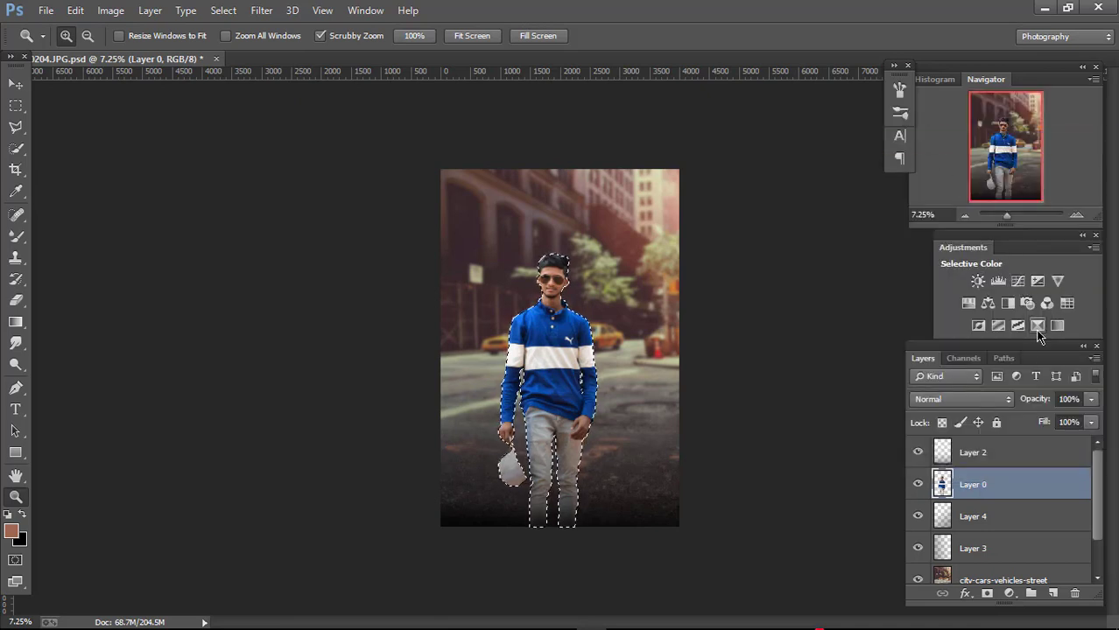
left_click(1037, 326)
left_click(1036, 325)
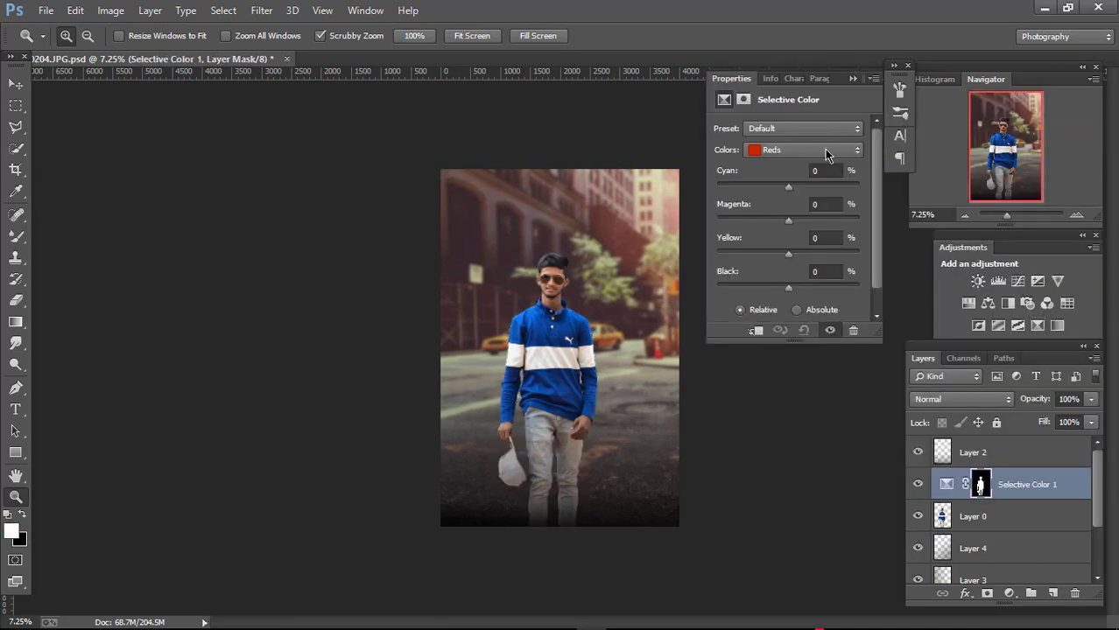
left_click(824, 149)
left_click(782, 211)
left_click(755, 254)
left_click_drag(788, 287, 804, 287)
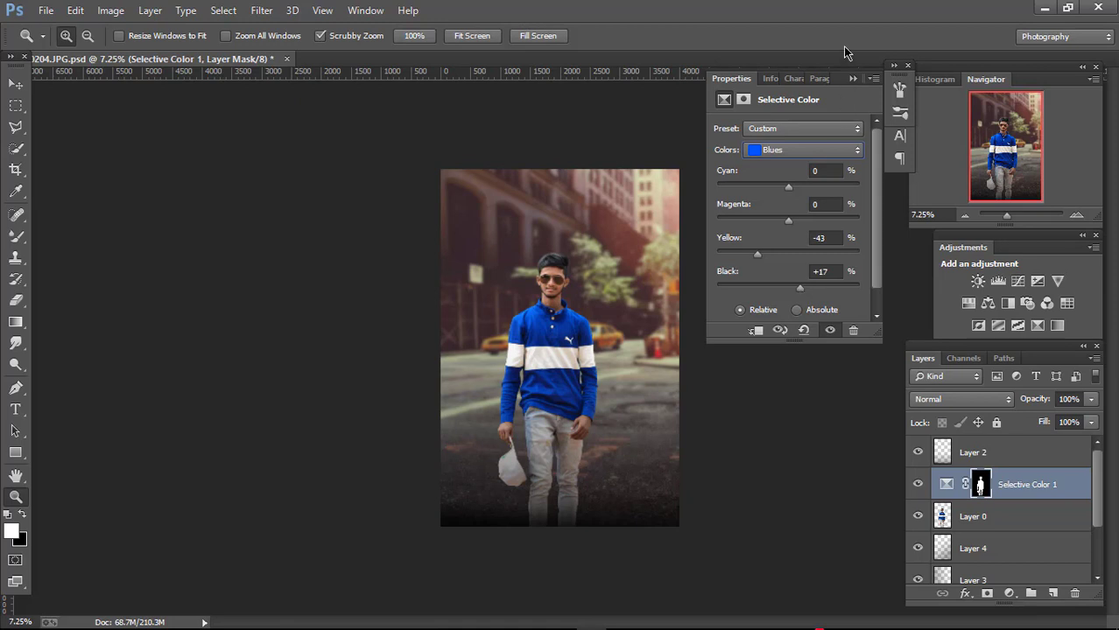
Set the Selective Color Neutrals Black to +1 and collapse the Properties panel.
left_click(817, 150)
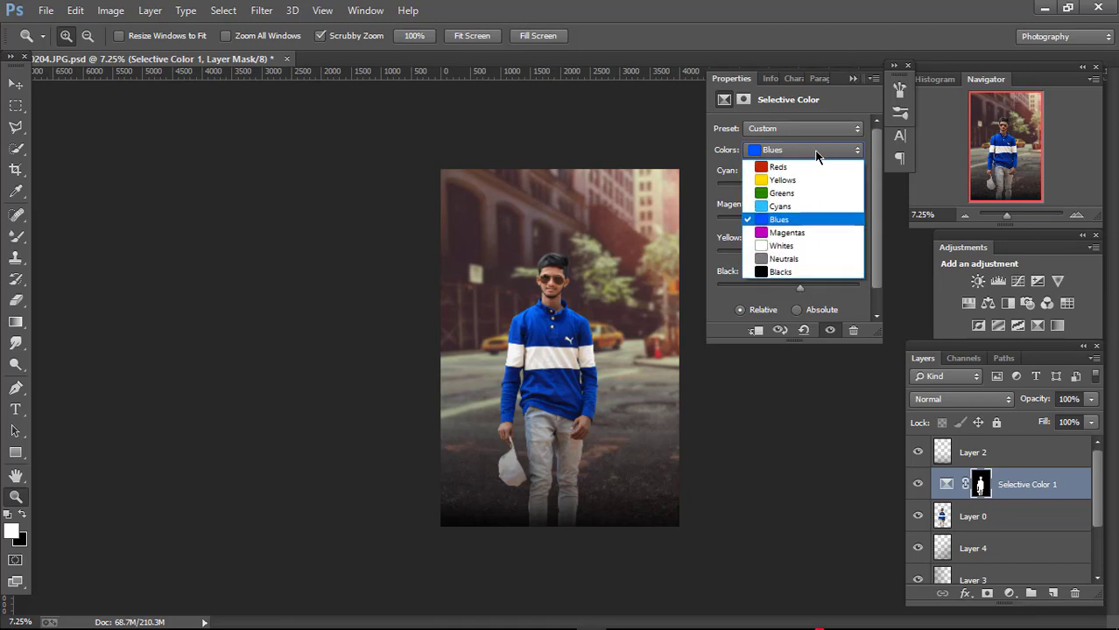
left_click(787, 268)
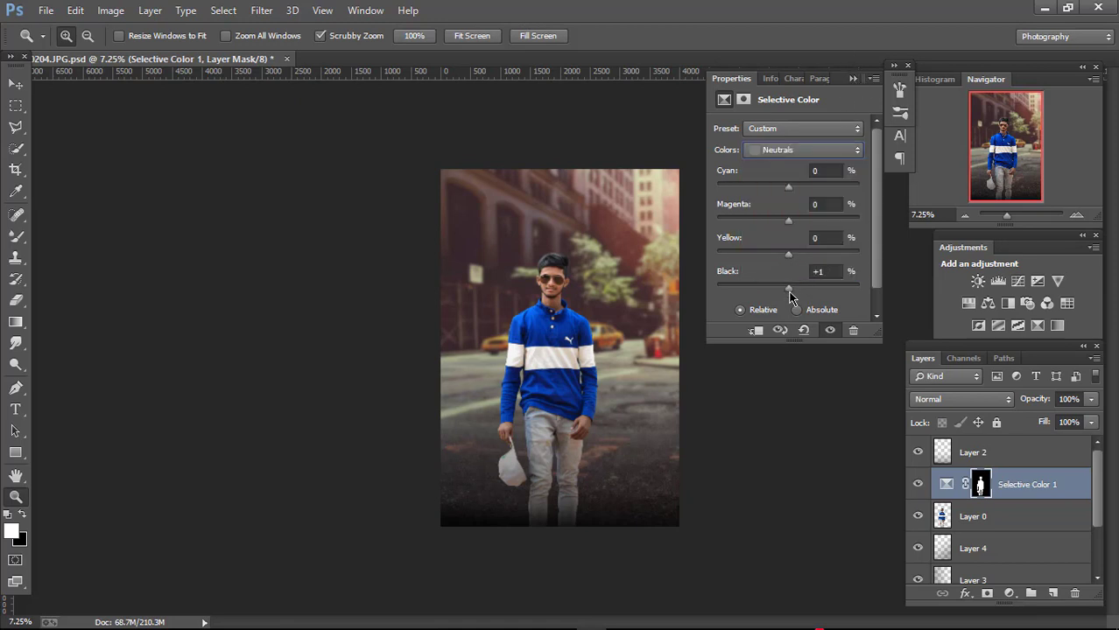
left_click_drag(787, 294, 784, 294)
left_click(803, 158)
left_click(807, 269)
left_click(853, 79)
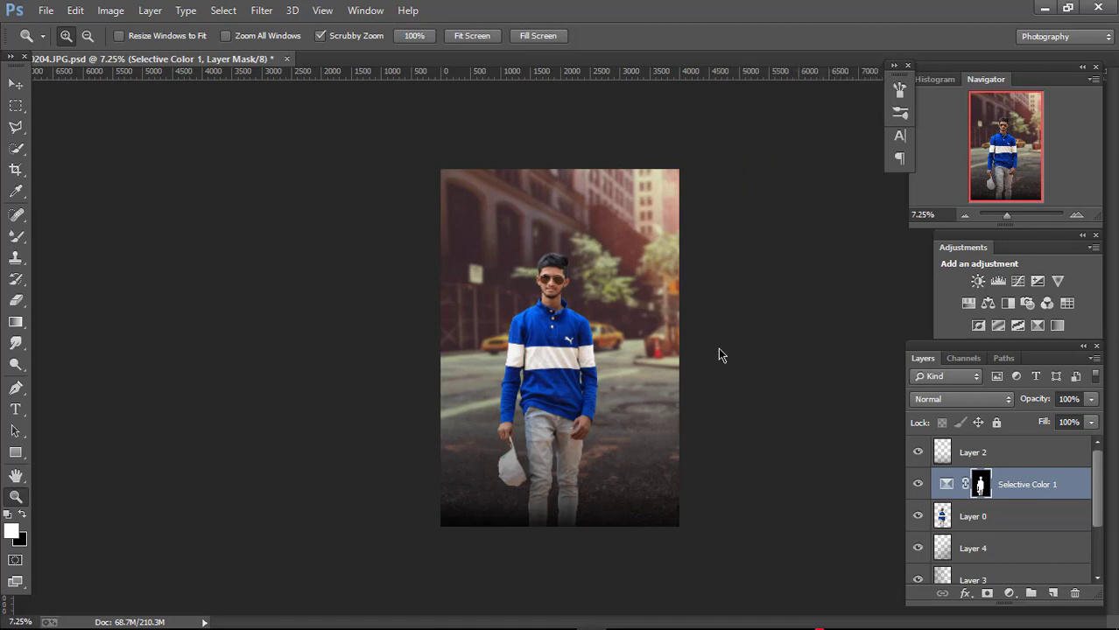
mouse_move(610, 386)
left_mouse_down()
mouse_move(639, 391)
mouse_move(636, 380)
left_mouse_up()
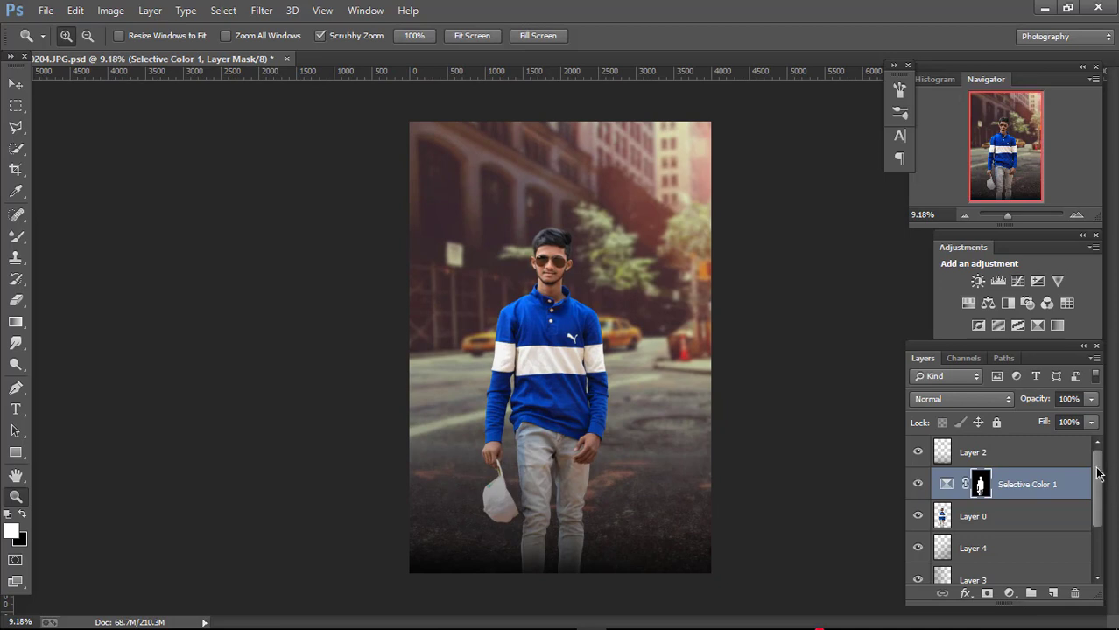
left_click_drag(1098, 472, 1103, 525)
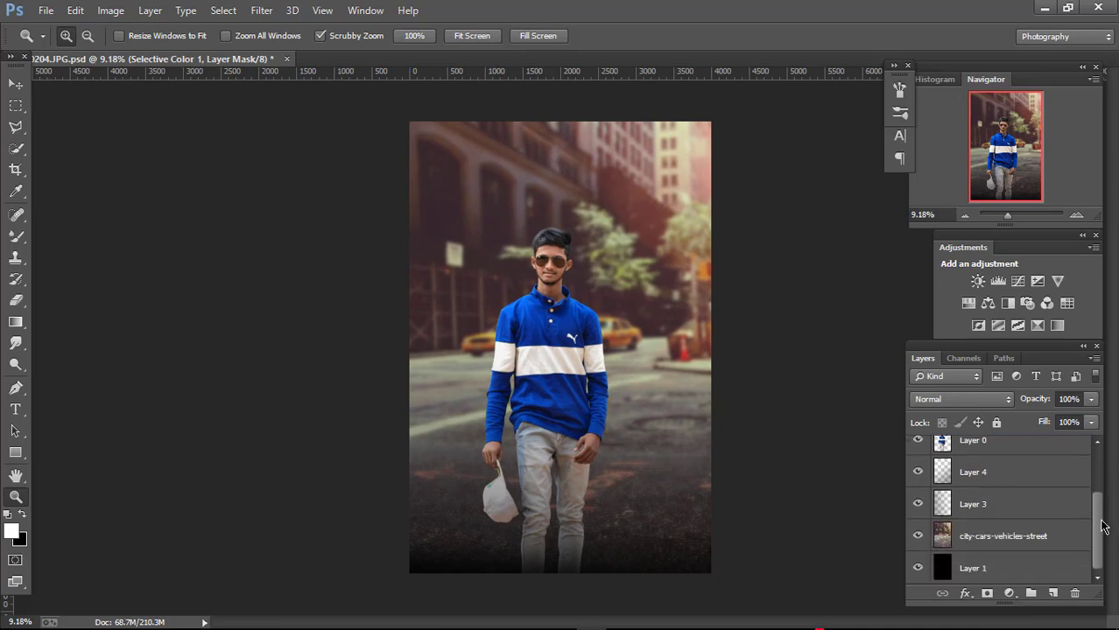
Add a Channel Mixer above the street layer, adjusting the Blue and Red output channels.
left_click(1034, 536)
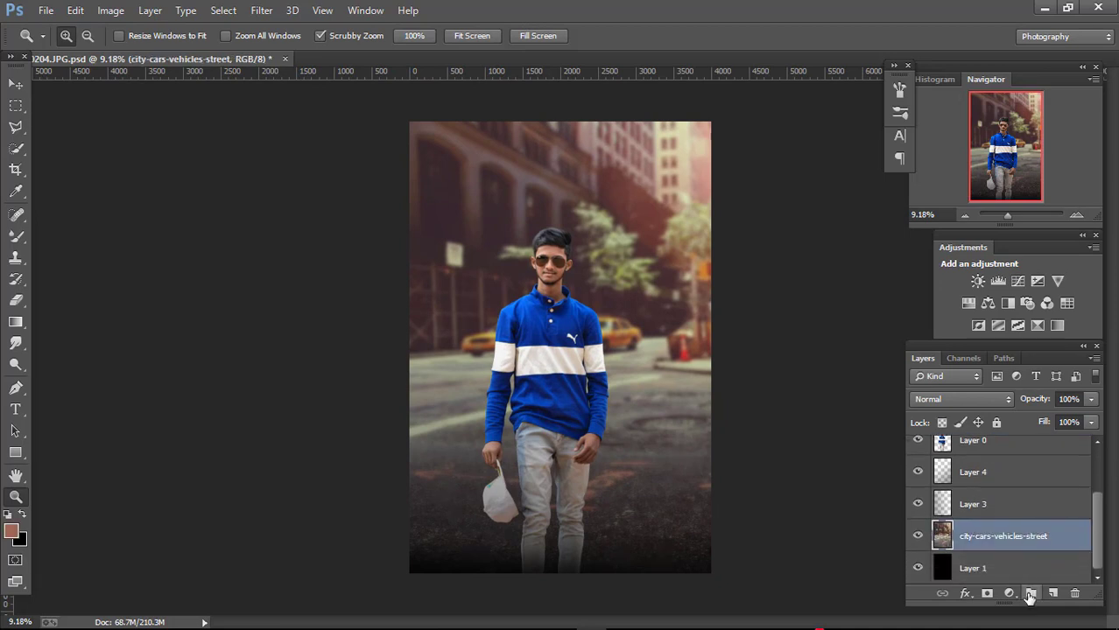
left_click(1009, 594)
left_click(1015, 469)
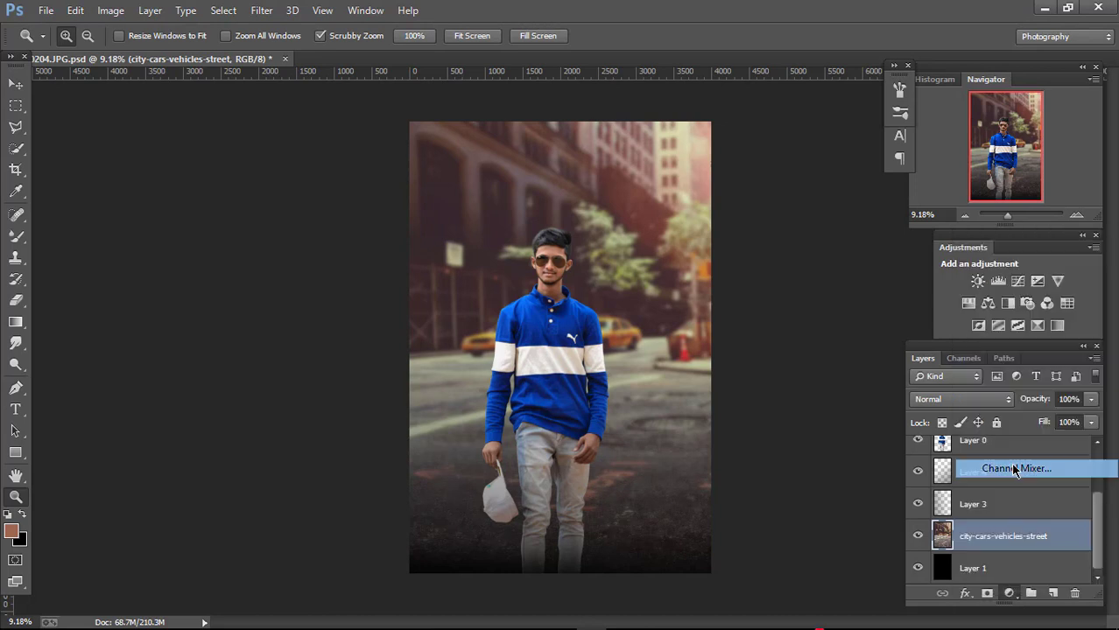
left_click(834, 151)
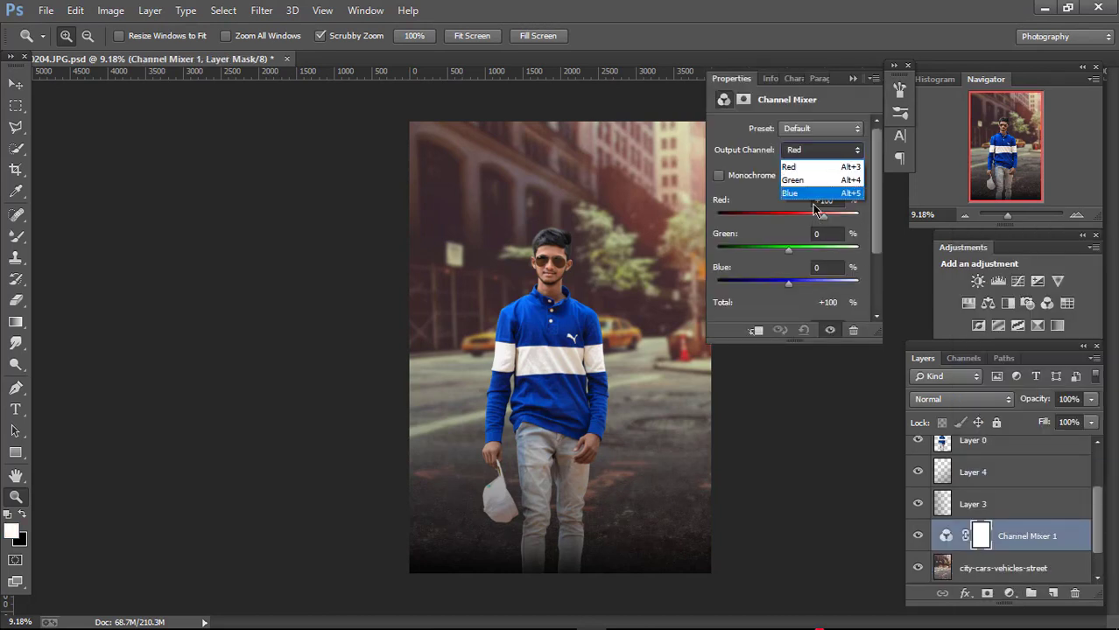
left_click(811, 193)
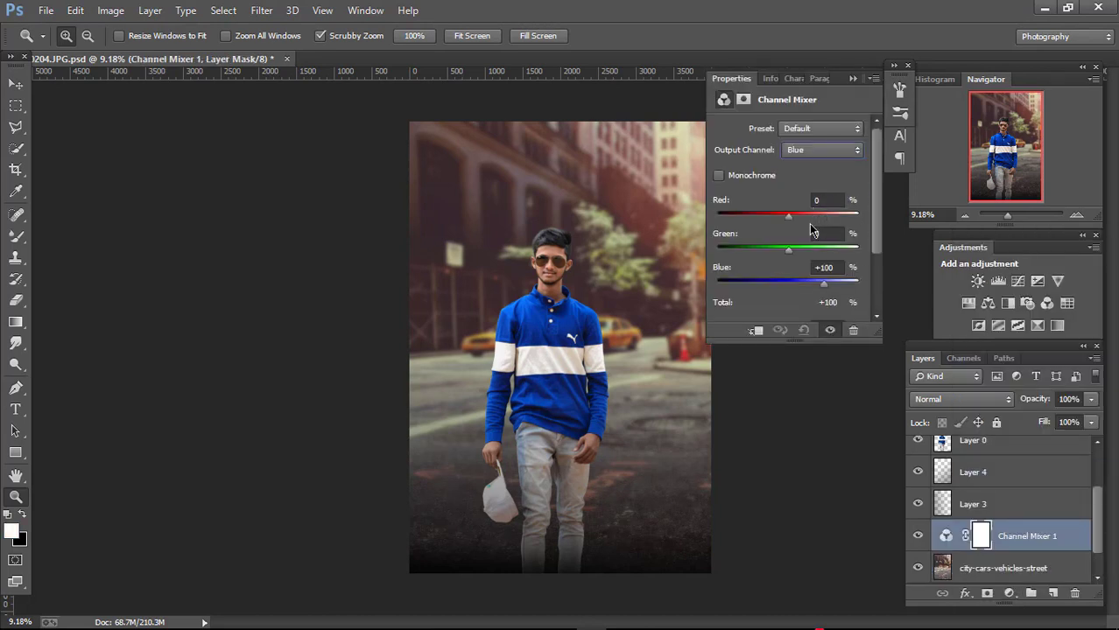
left_click_drag(791, 254, 786, 224)
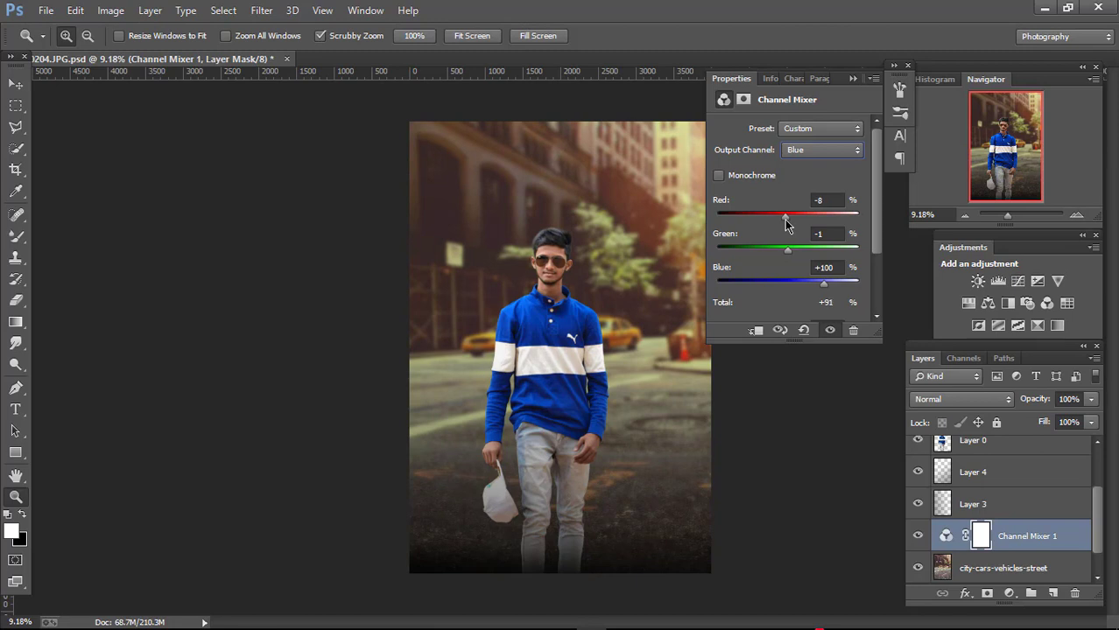
left_click_drag(821, 286, 825, 287)
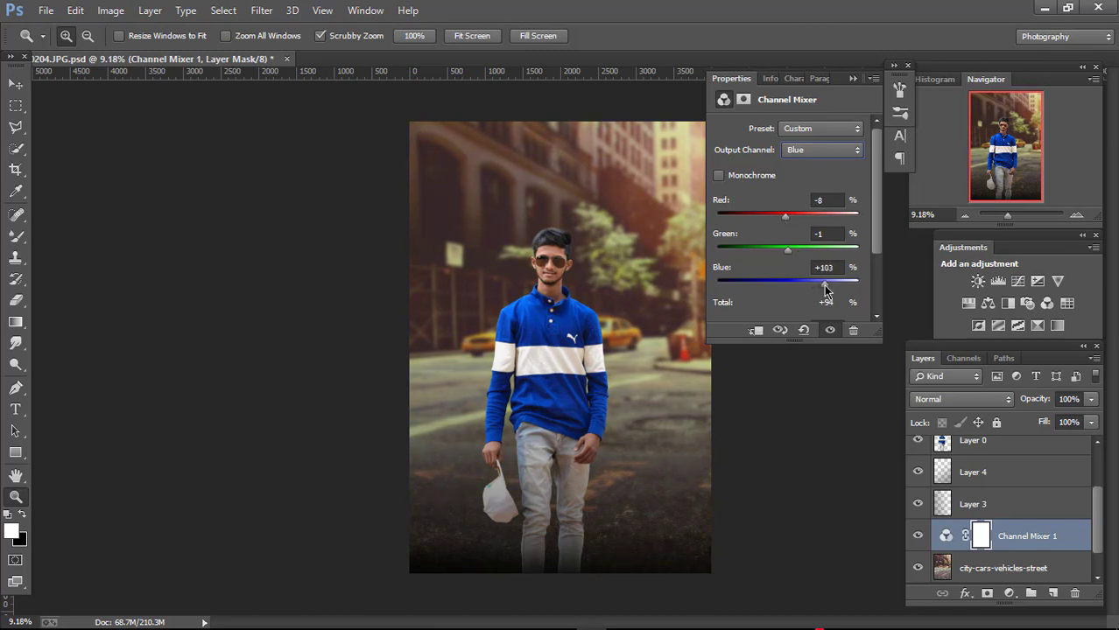
left_click(839, 151)
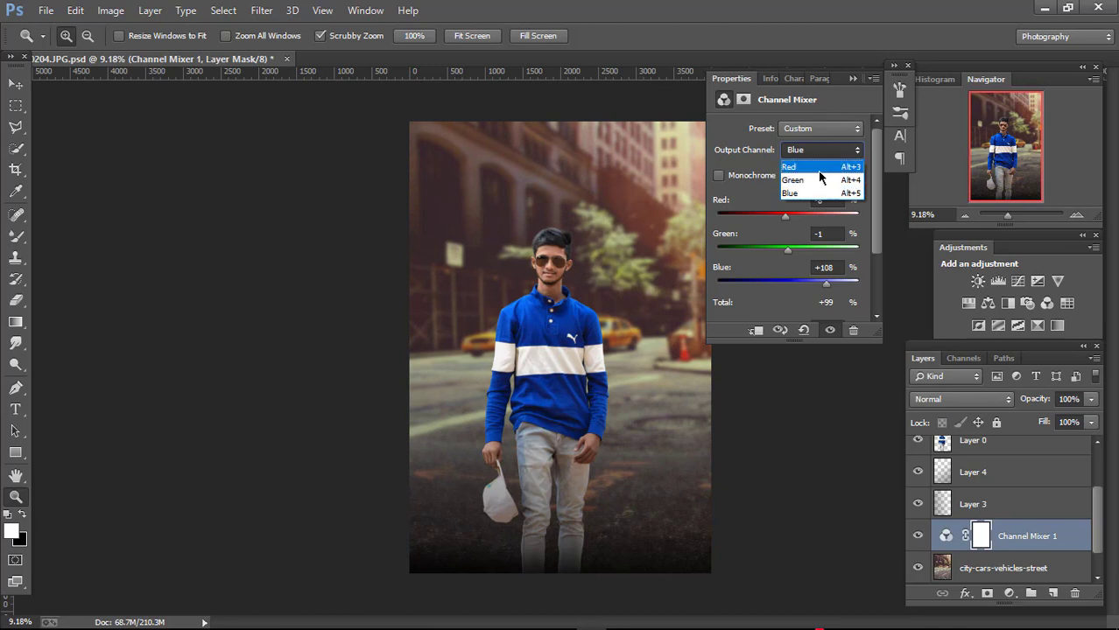
left_click(819, 170)
left_click_drag(788, 255, 789, 288)
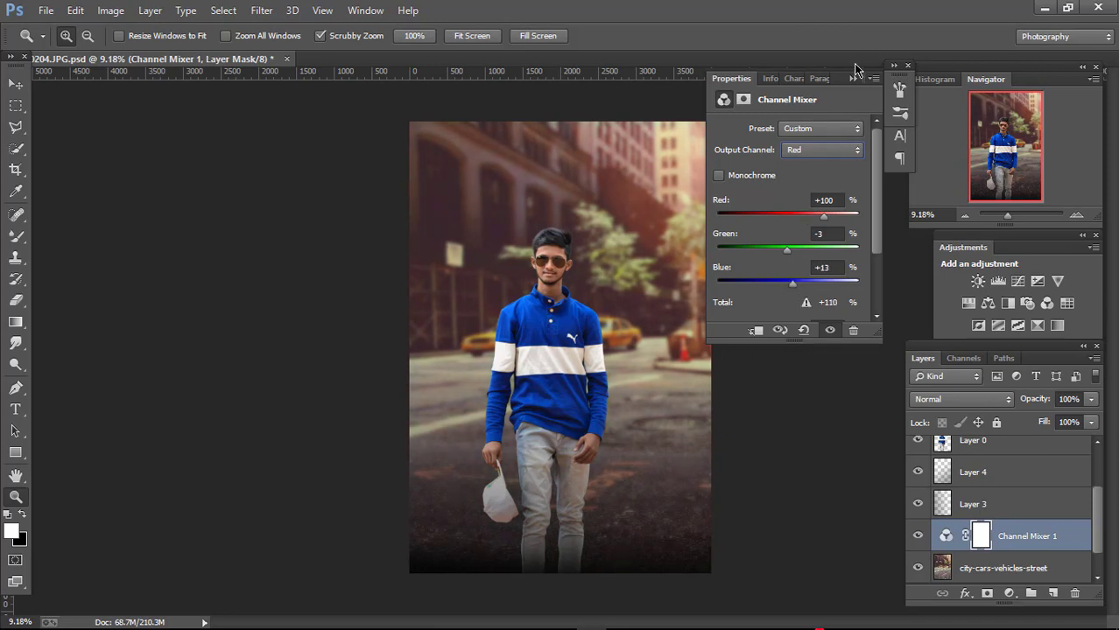
left_click(853, 78)
Add a second Selective Color adjustment with Neutrals Black at +2.
key("ctrl+minus")
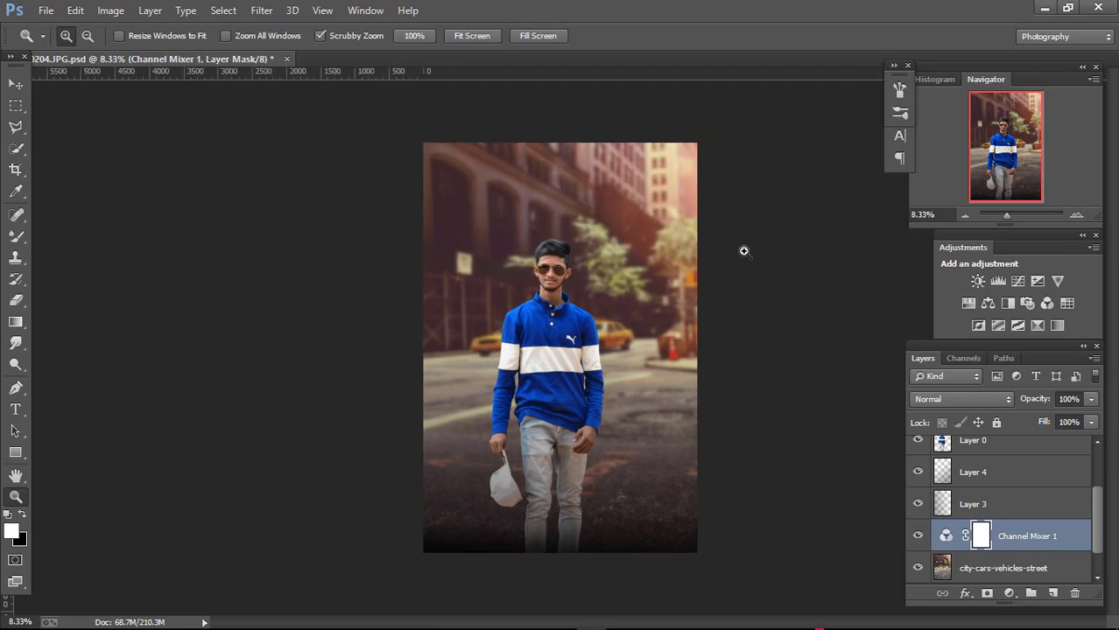
left_click(1037, 325)
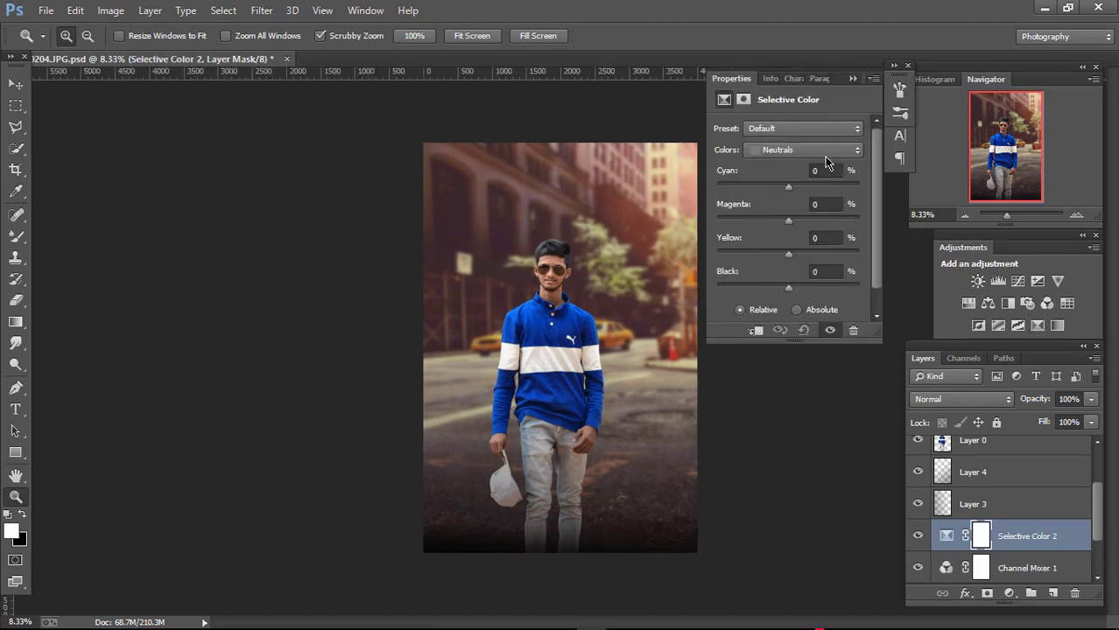
left_click_drag(787, 291, 791, 292)
left_click(852, 78)
left_click_drag(786, 389, 748, 362)
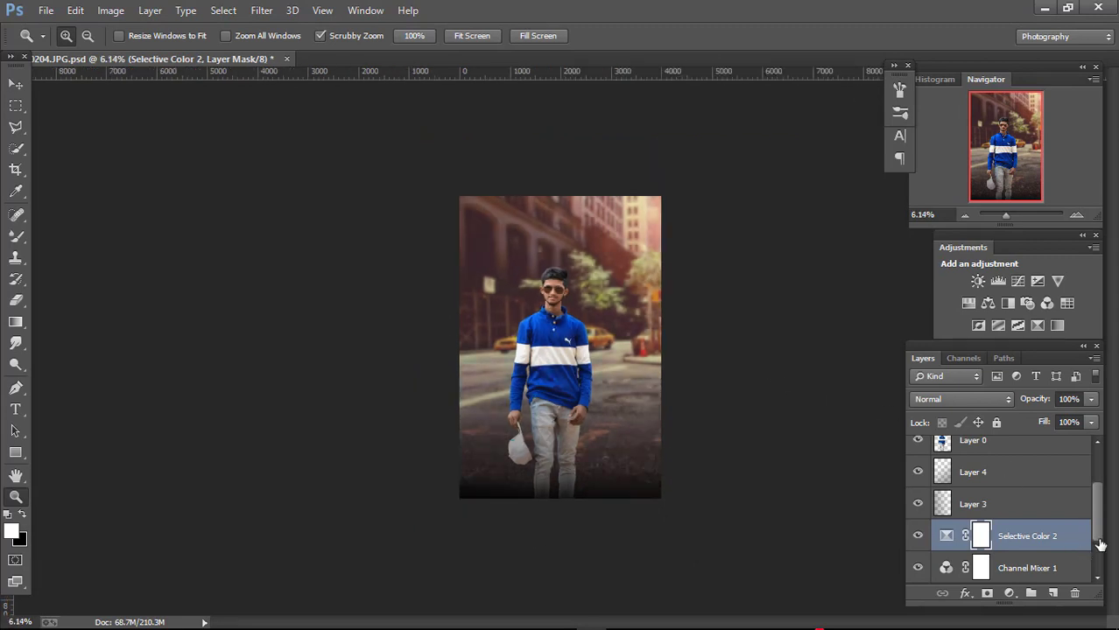
left_click_drag(1094, 528, 1097, 491)
left_click(1051, 457)
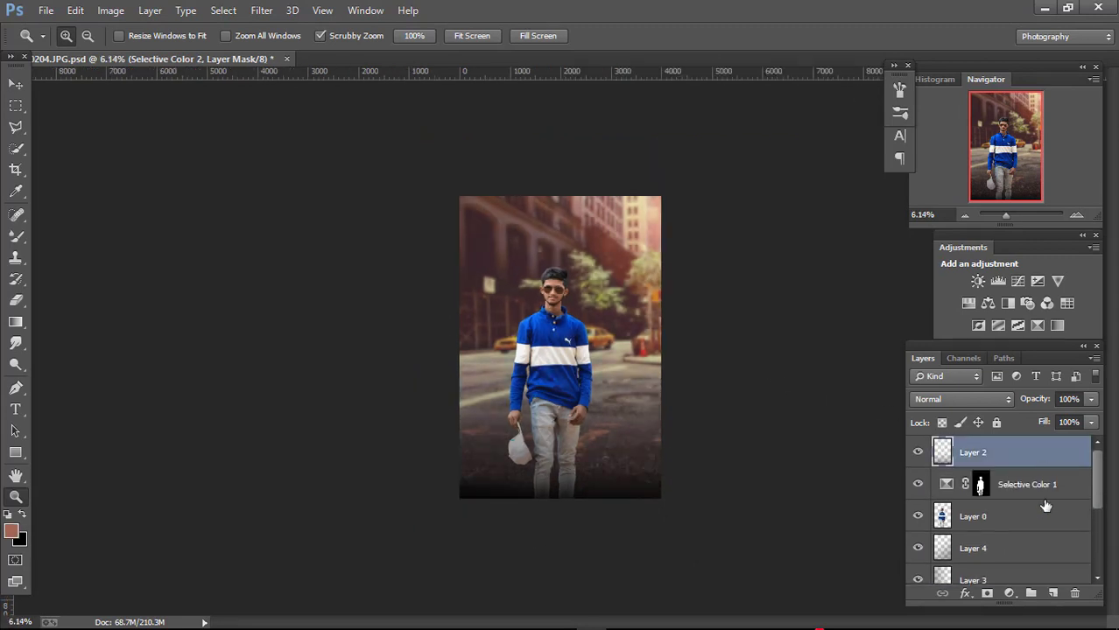
Add a new Layer 5 and sample the shirt's blue as the brush colour.
left_click(1053, 593)
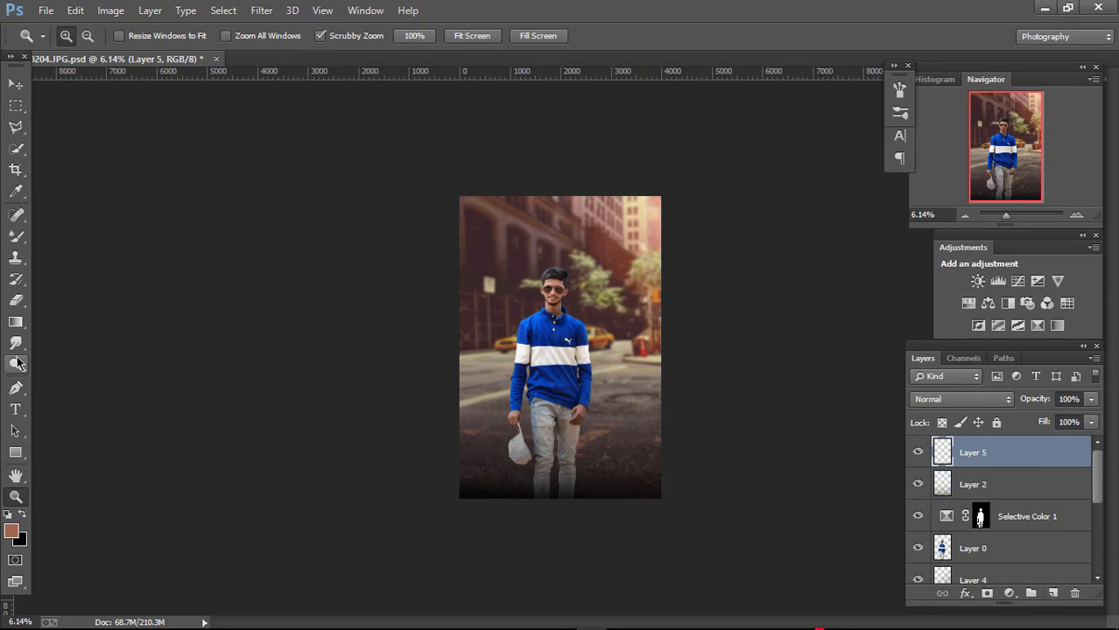
left_click(21, 304)
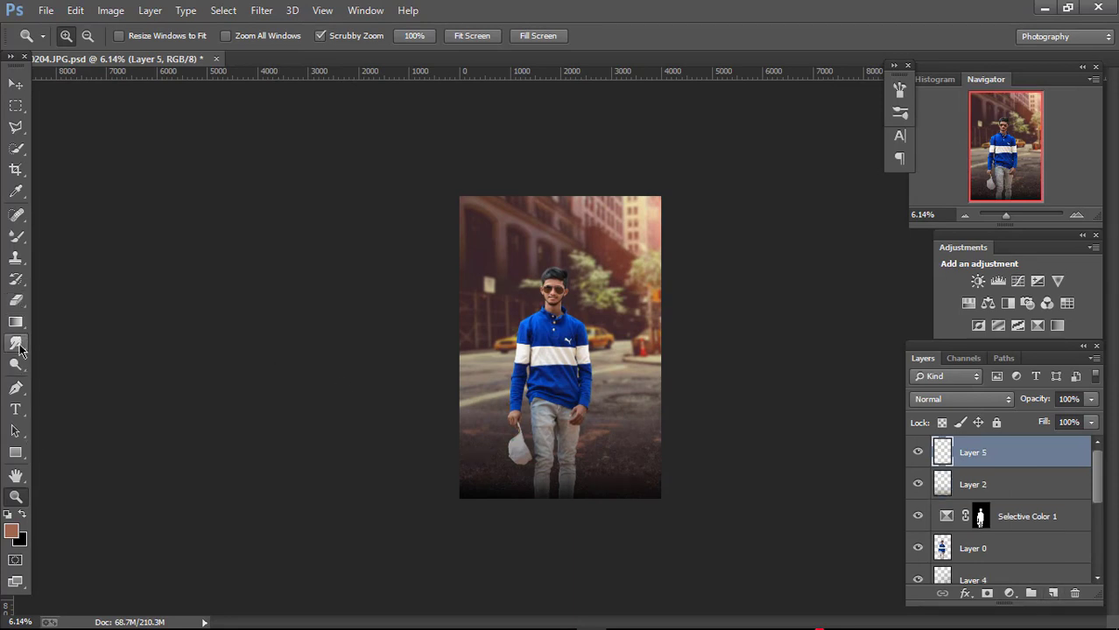
left_click(16, 238)
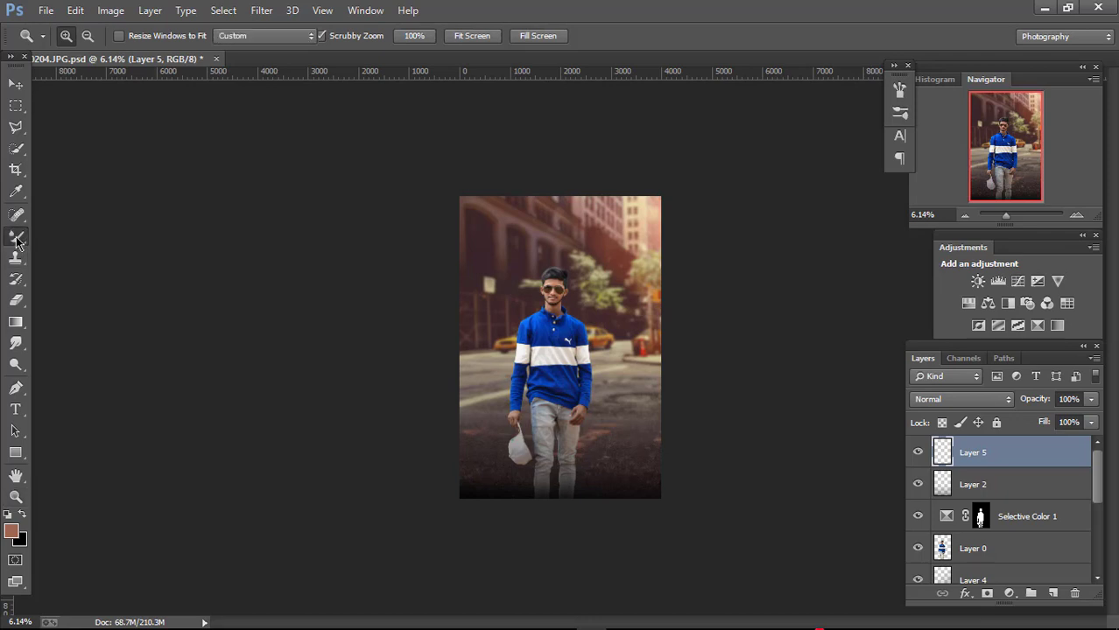
right_click(16, 239)
left_click(62, 238)
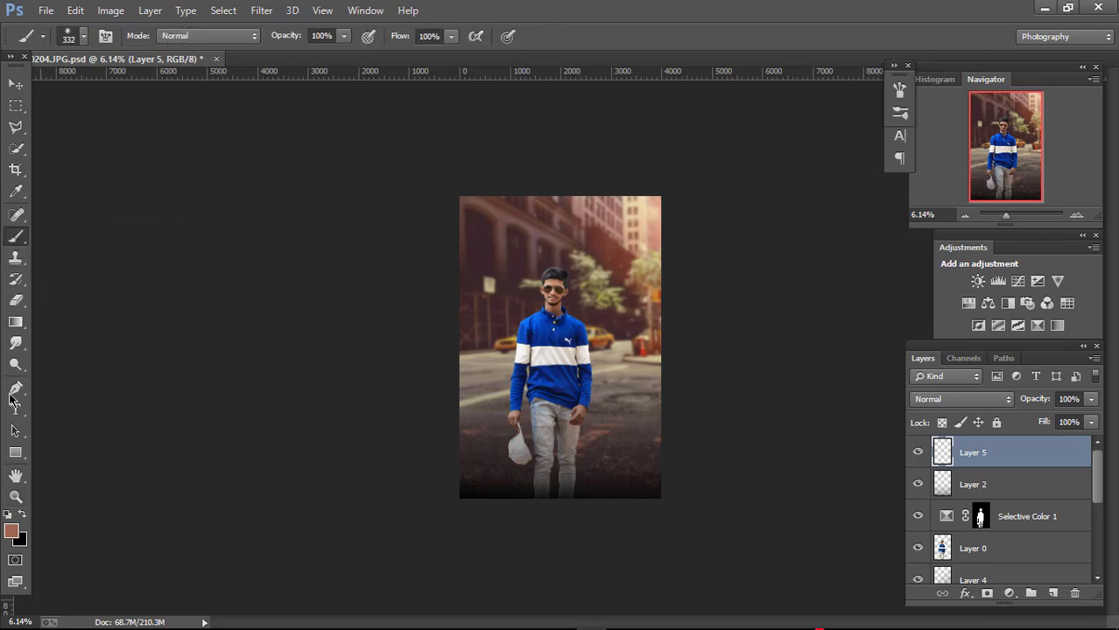
left_click(14, 534)
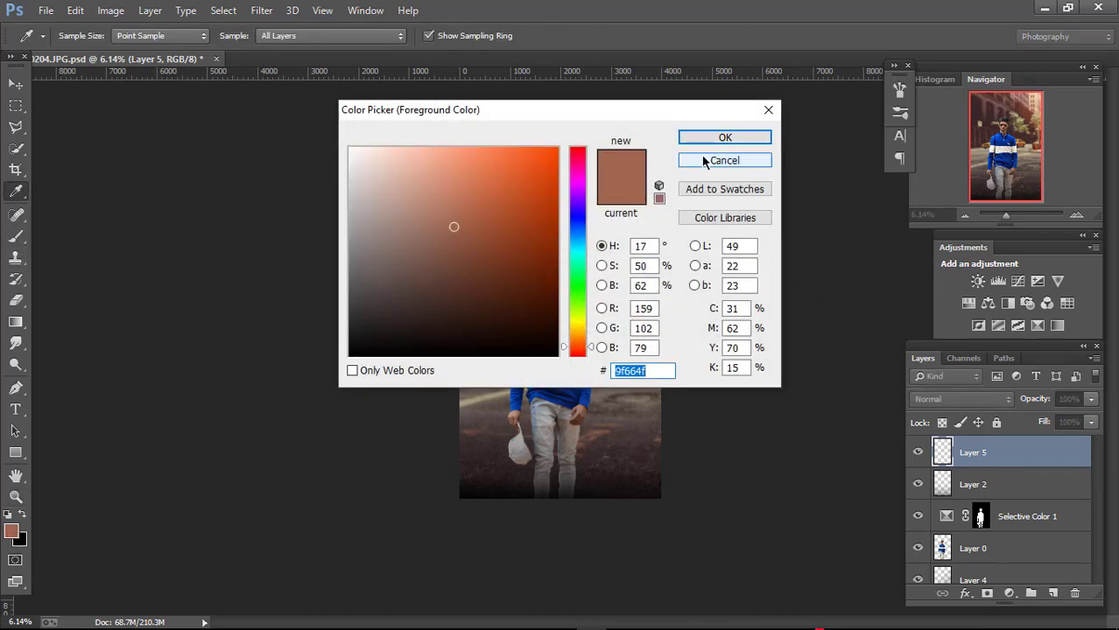
left_click(724, 138)
left_click(21, 191)
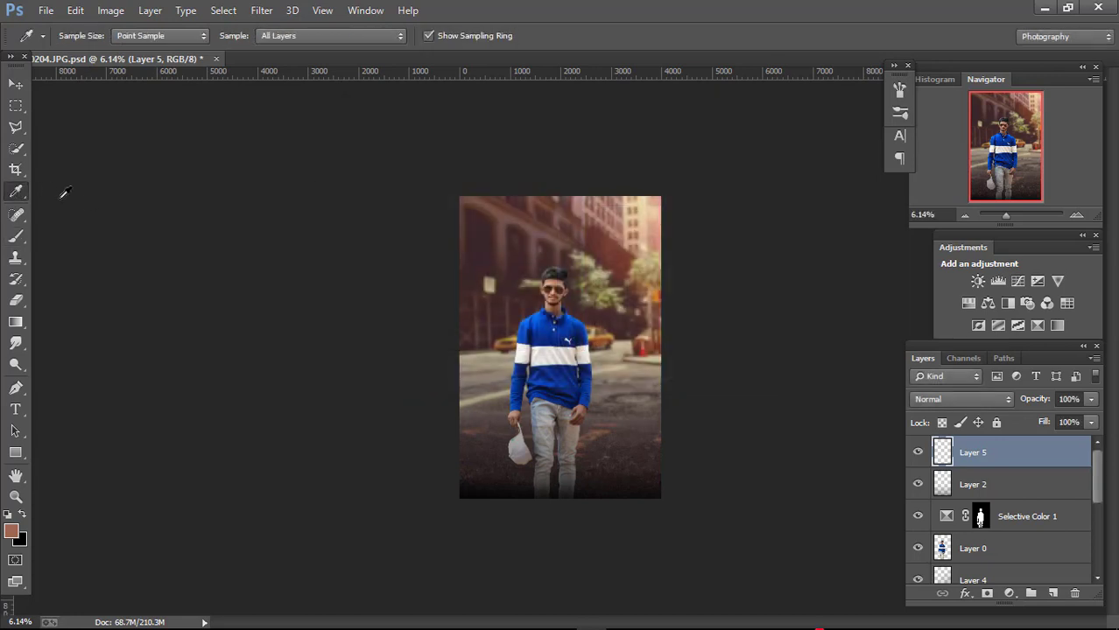
left_click(577, 324)
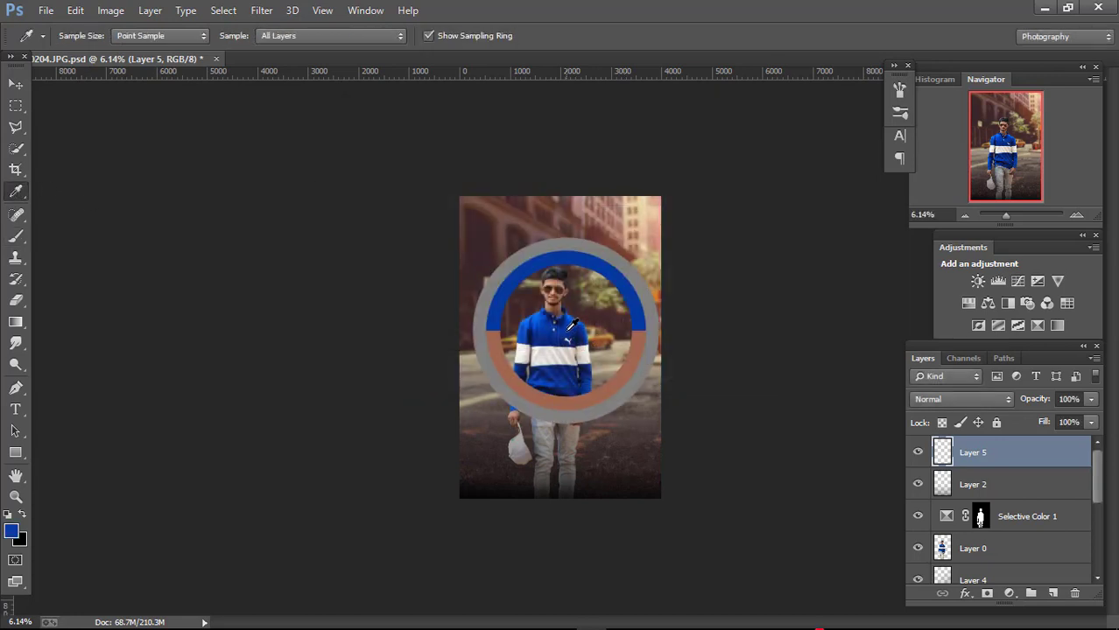
left_click(7, 238)
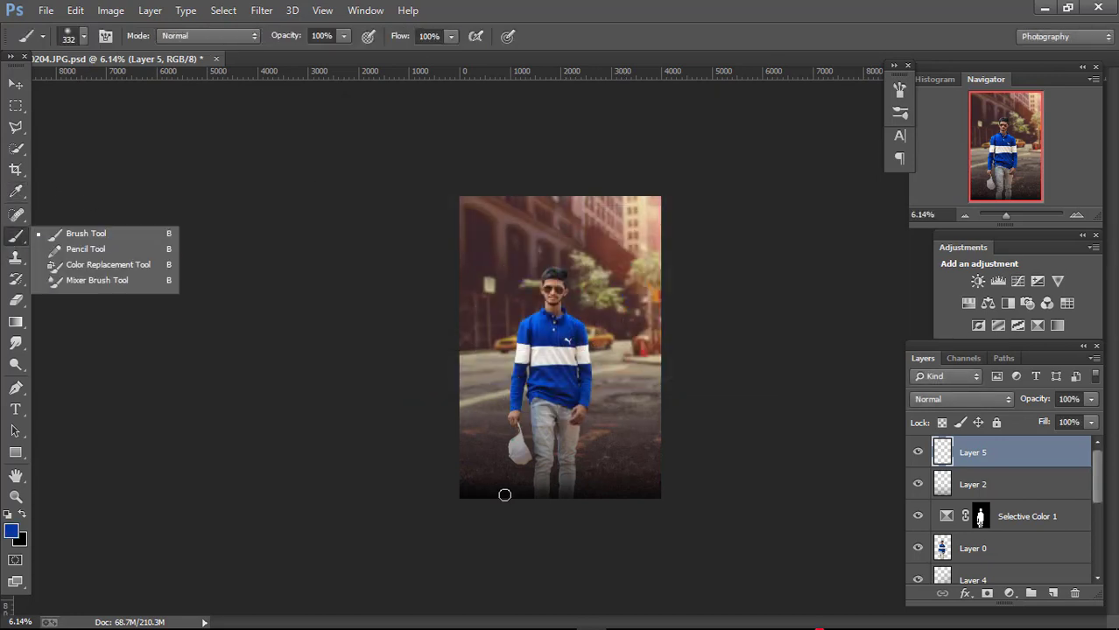
Enlarge the soft brush to 4605 px and paint blue into the bottom-left corner.
right_click(493, 473)
left_click(802, 372)
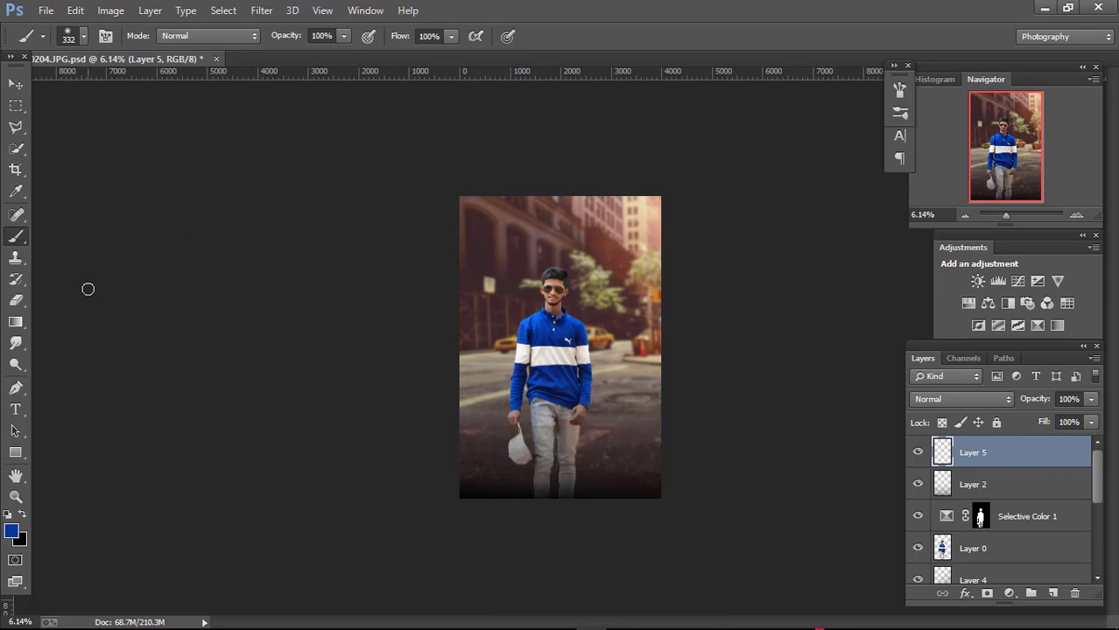
right_click(550, 399)
left_click_drag(724, 440, 732, 438)
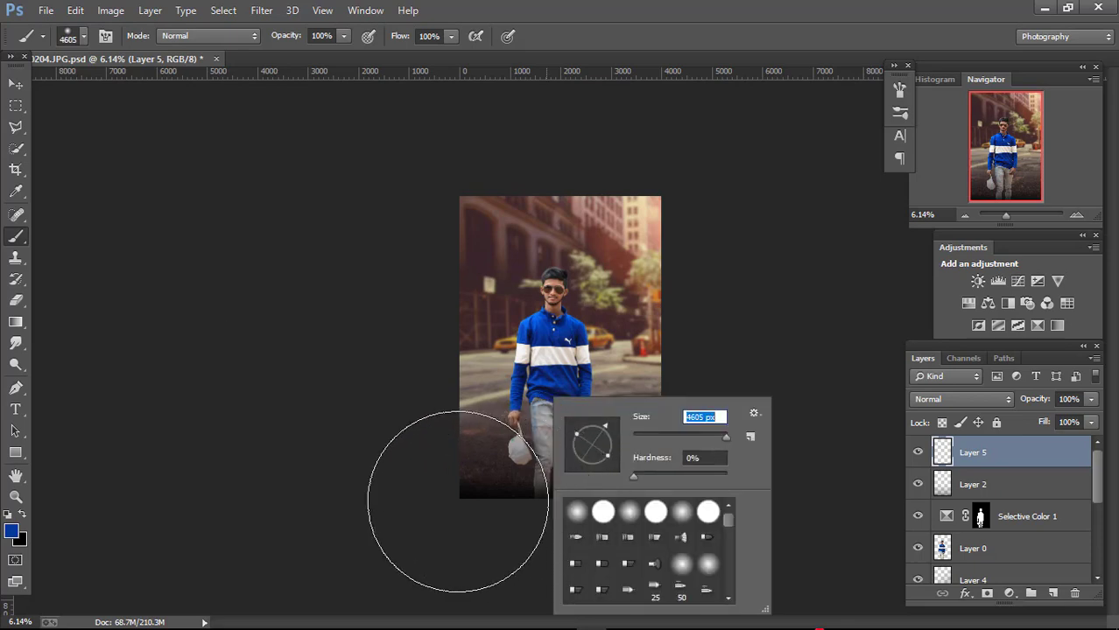
key("Return")
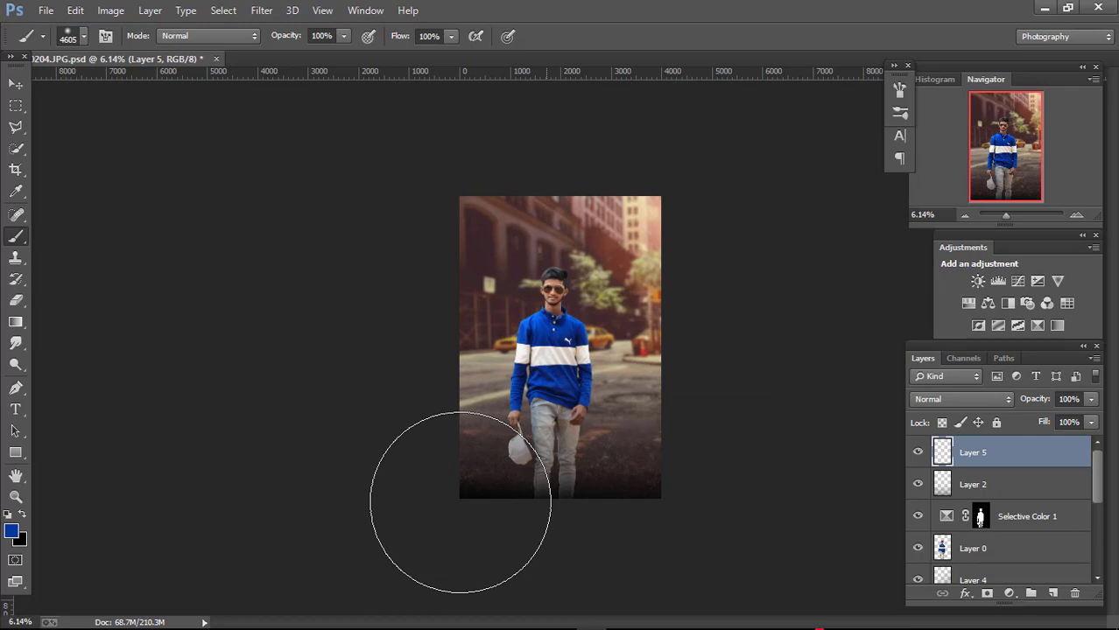
left_click(460, 501)
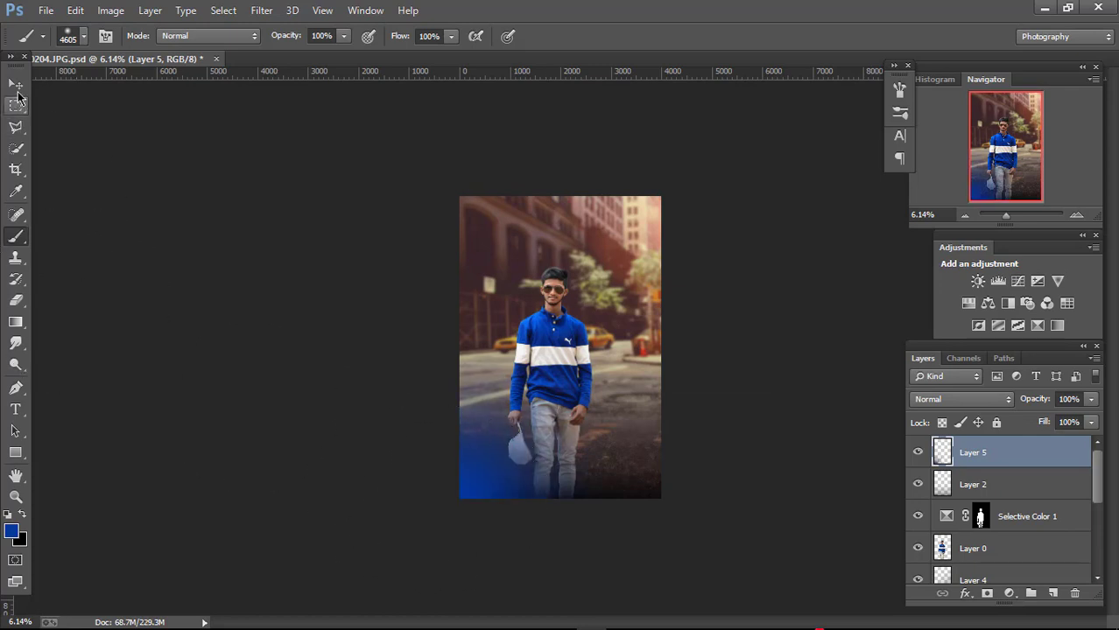
left_click(16, 84)
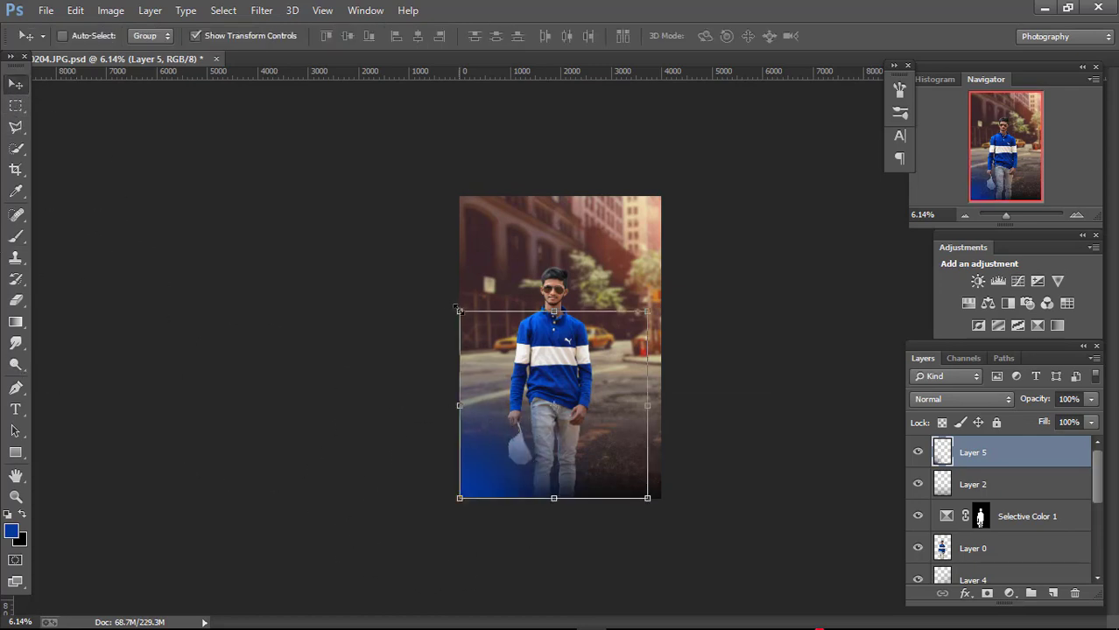
Free-transform the blue glow layer larger across the lower image and commit it.
left_click_drag(459, 311, 217, 183)
mouse_move(393, 251)
left_mouse_down()
mouse_move(470, 317)
mouse_move(533, 322)
left_mouse_up()
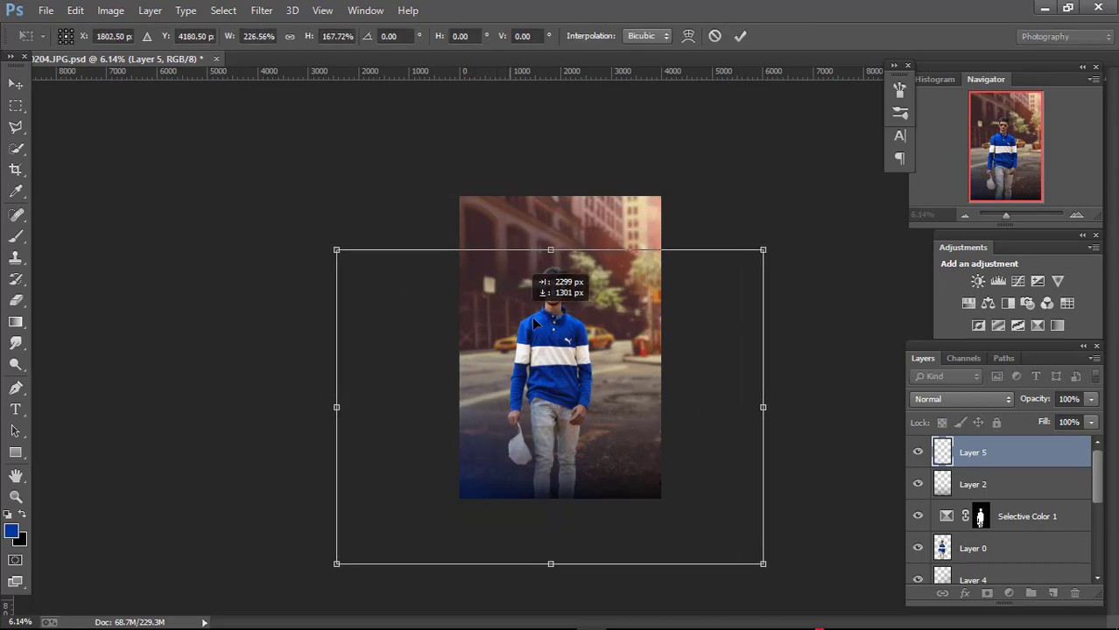
mouse_move(534, 322)
left_mouse_down()
mouse_move(554, 300)
mouse_move(539, 299)
left_mouse_up()
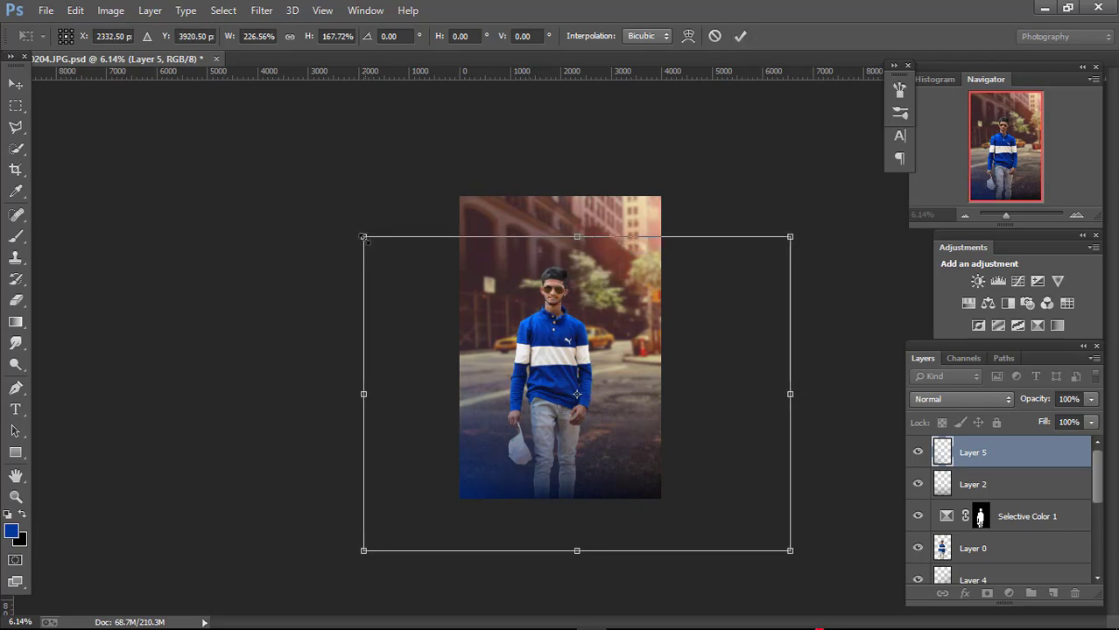
left_click_drag(363, 237, 378, 138)
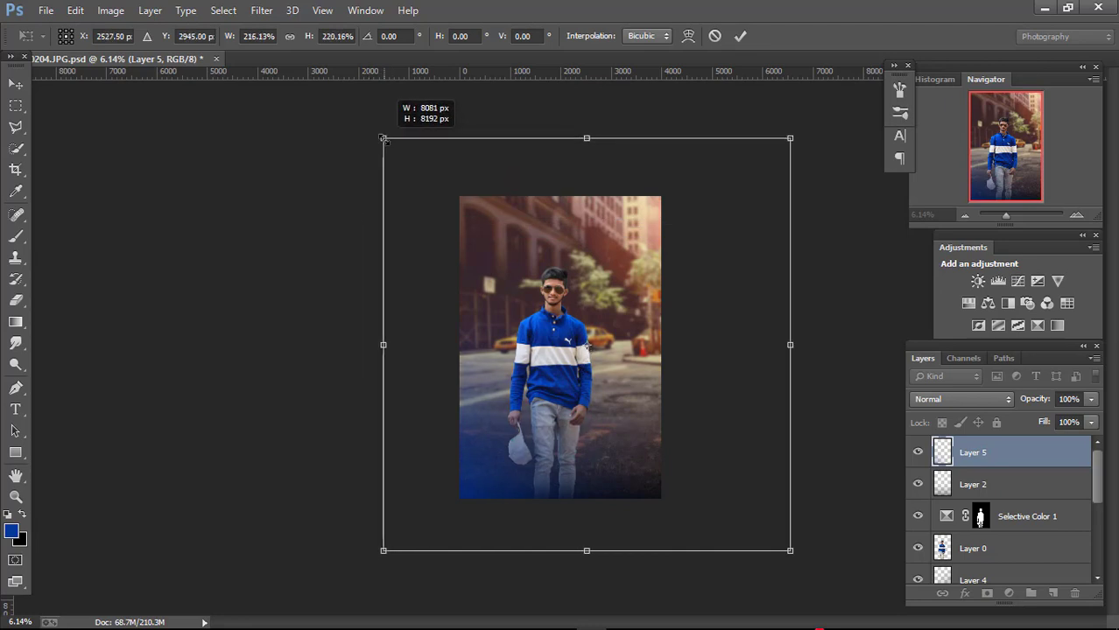
left_click(740, 36)
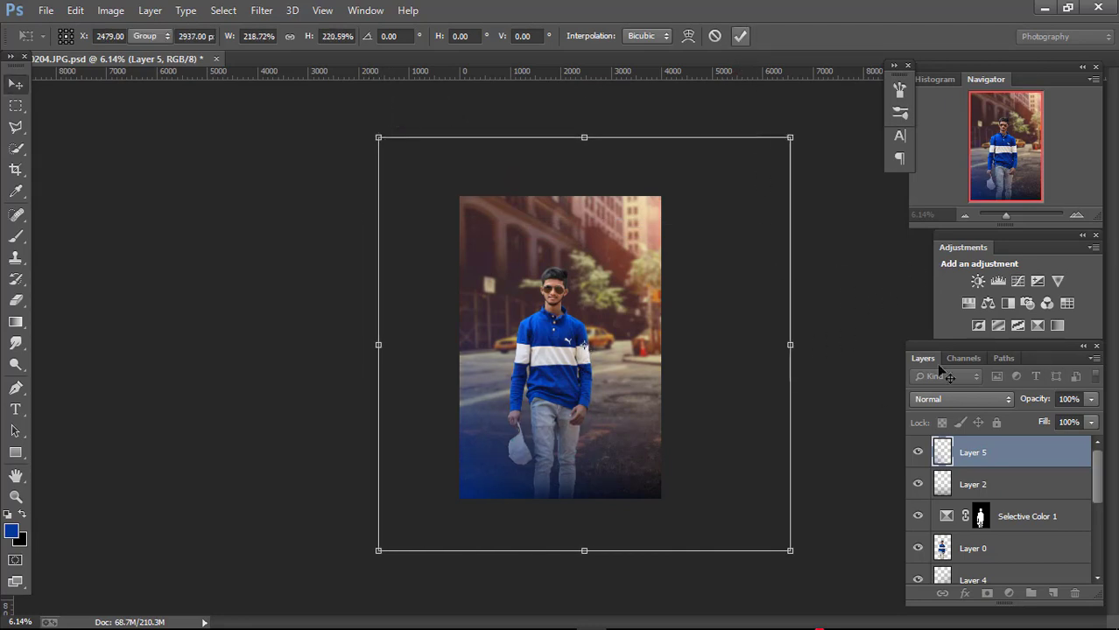
Duplicate Layer 5, place the copy beneath it, and set Layer 5 opacity to 36%.
left_click_drag(1002, 451, 1002, 488)
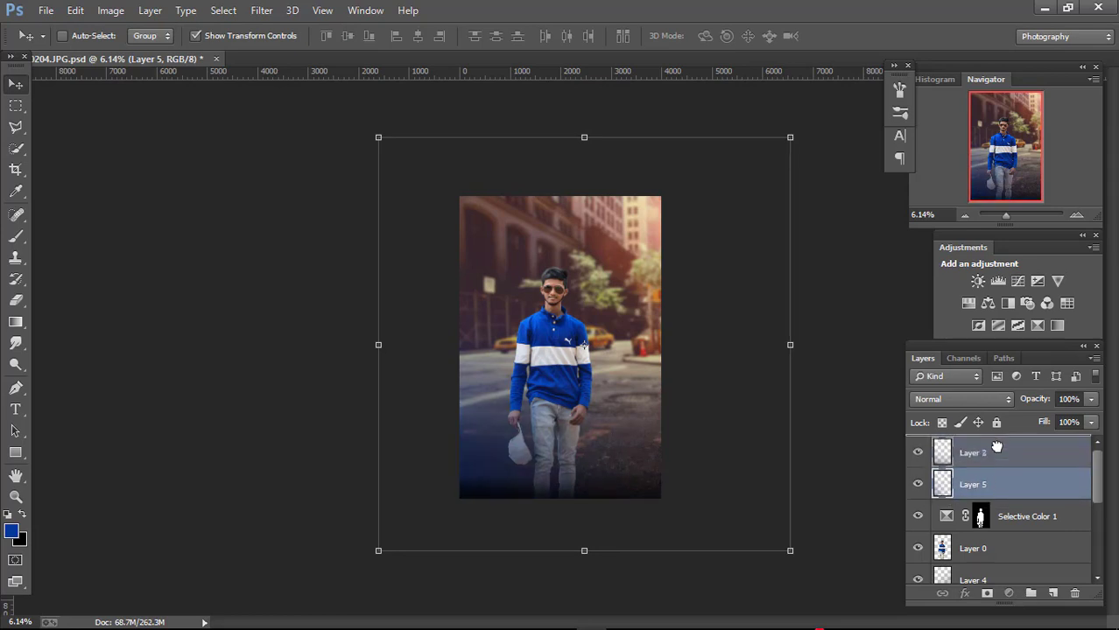
left_click_drag(1000, 490, 1000, 449)
key("ctrl+j")
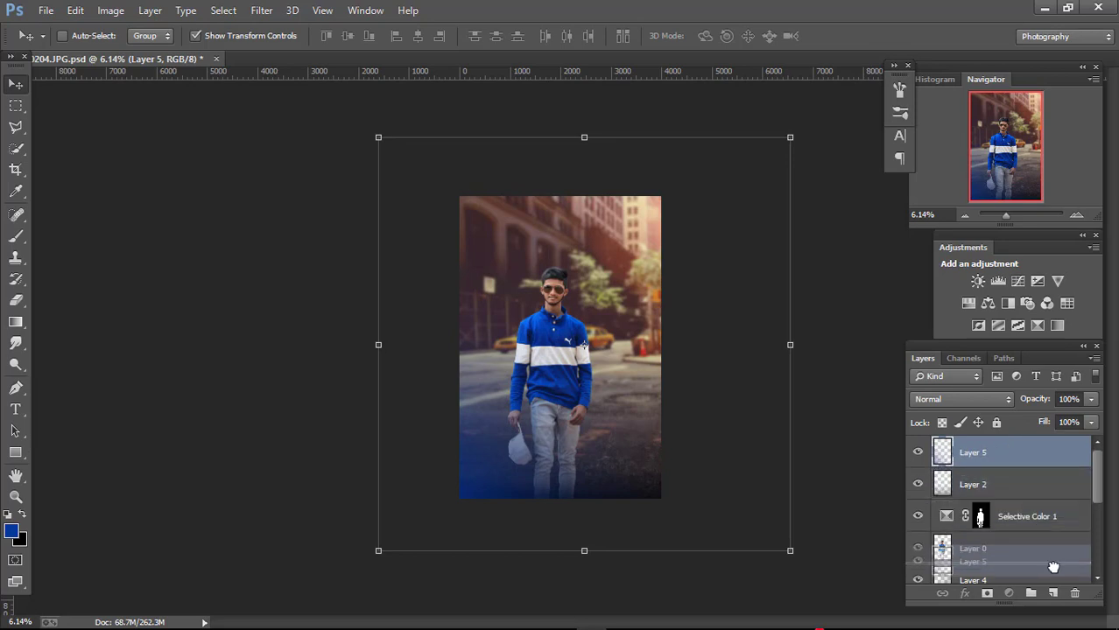
left_click_drag(1020, 462, 1015, 503)
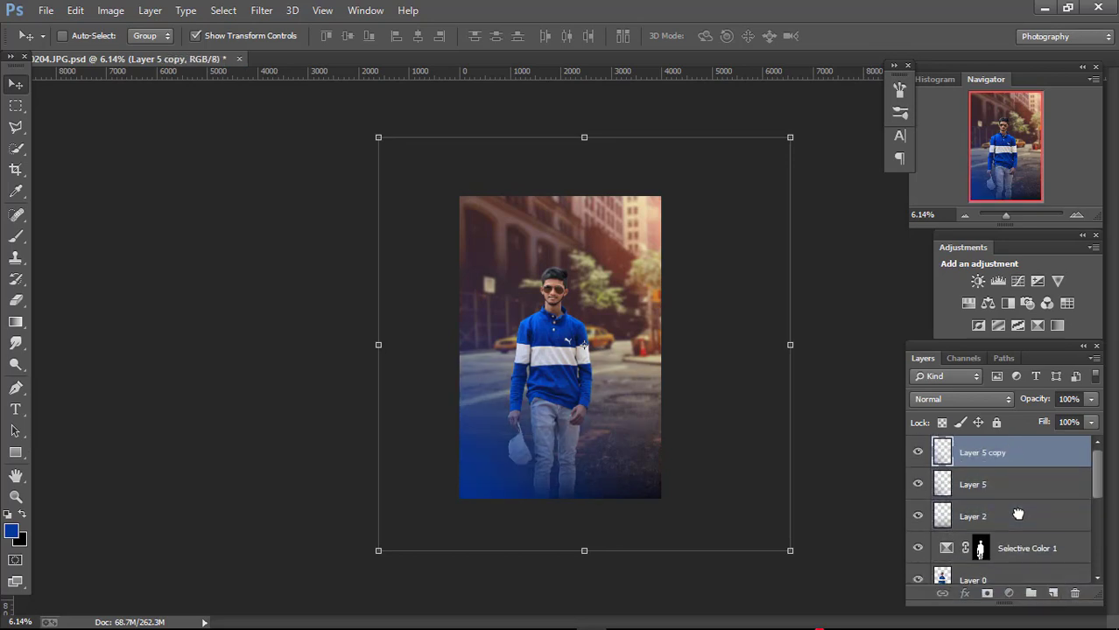
left_click(1091, 399)
left_click_drag(1091, 402, 1042, 420)
key("alt+bracketright")
left_click(1092, 399)
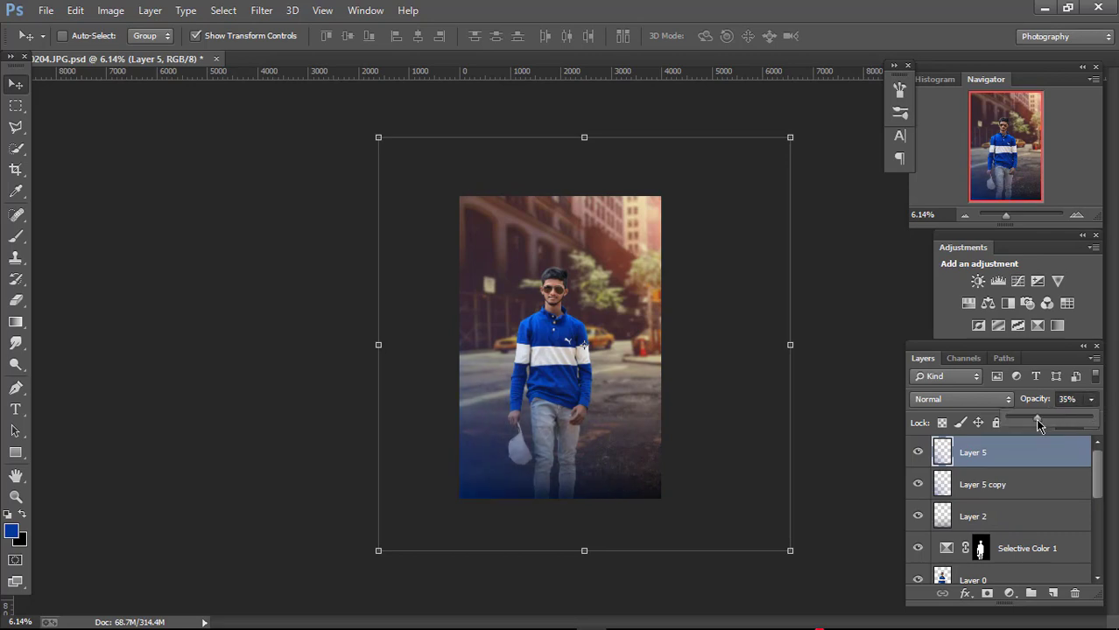
left_click_drag(1034, 418, 1038, 419)
Apply Hue/Saturation to Layer 5 with Hue -178, Saturation +19 and Lightness about +69.
left_click(102, 7)
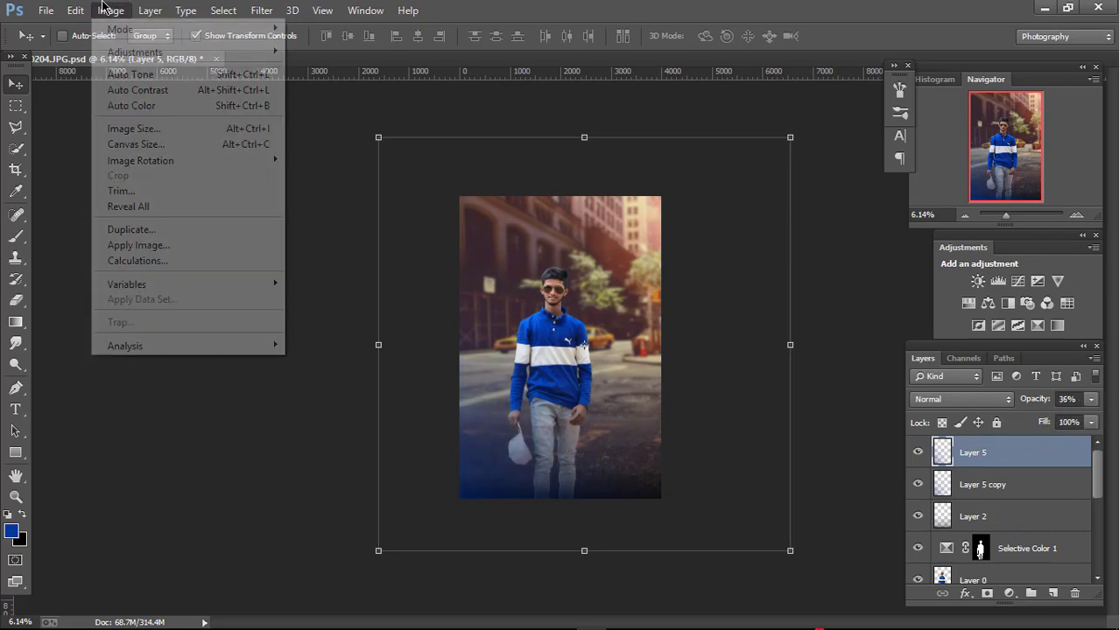
key("Escape")
key("i")
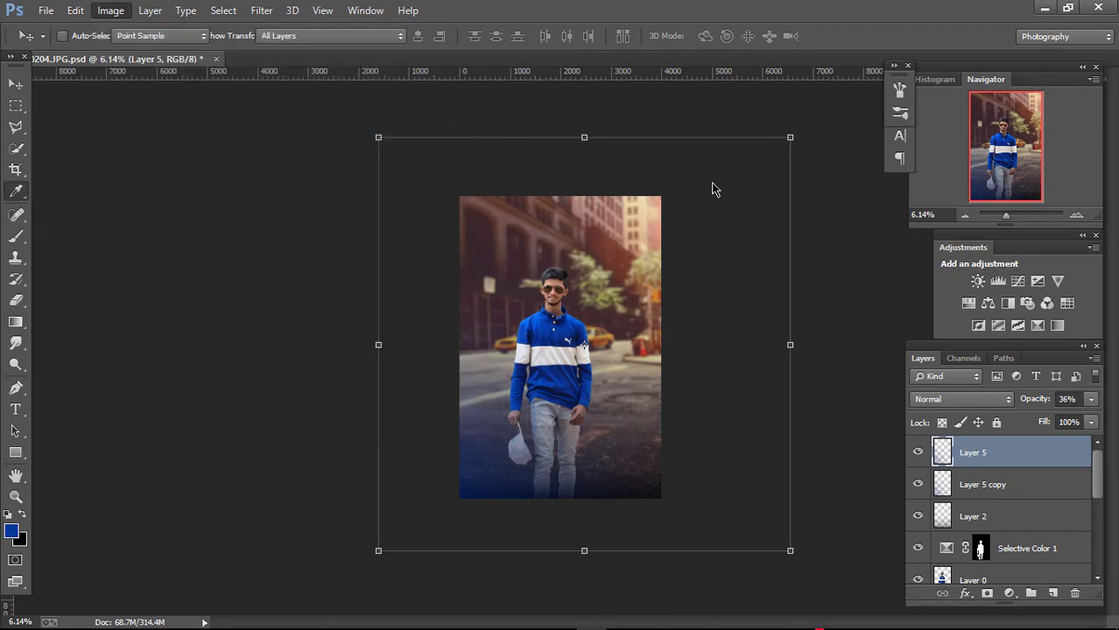
key("ctrl+u")
left_click_drag(889, 198, 905, 202)
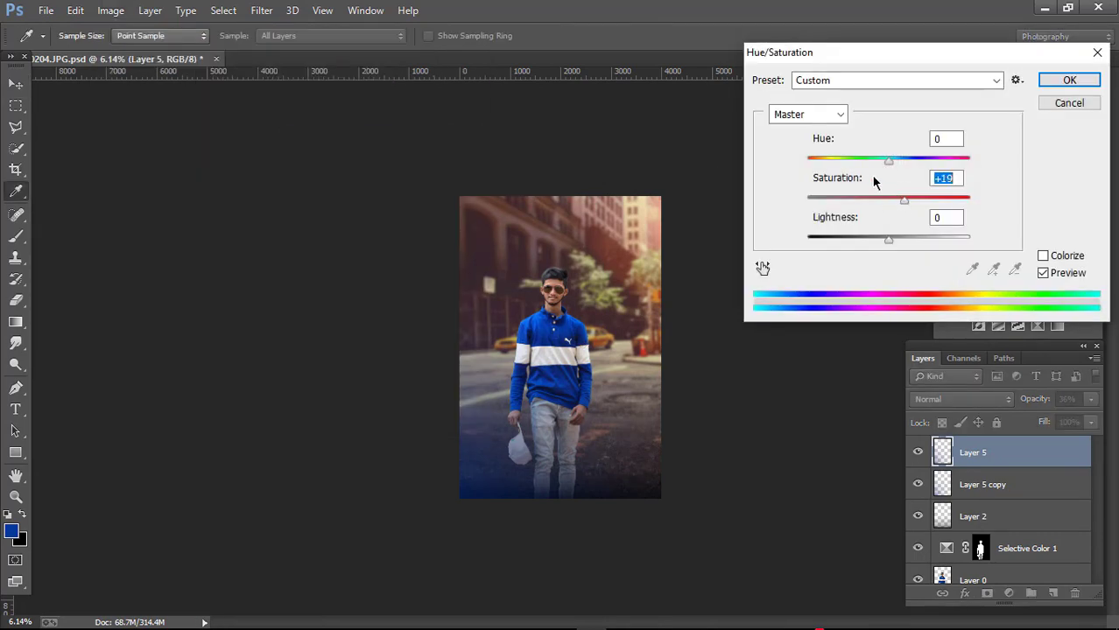
left_click_drag(813, 161, 807, 163)
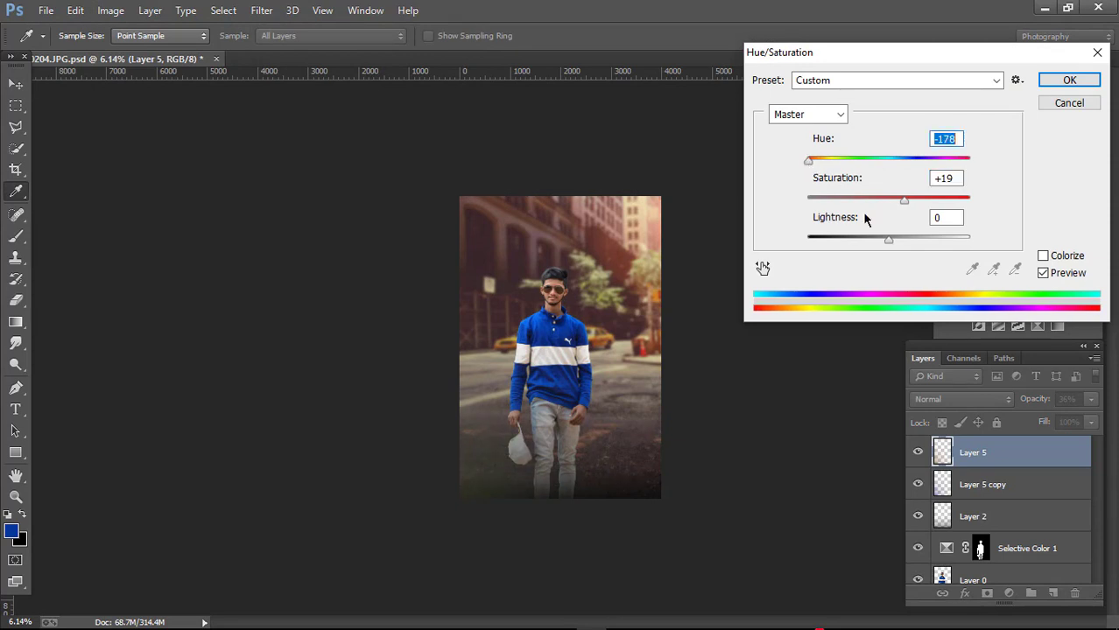
left_click_drag(915, 244, 949, 248)
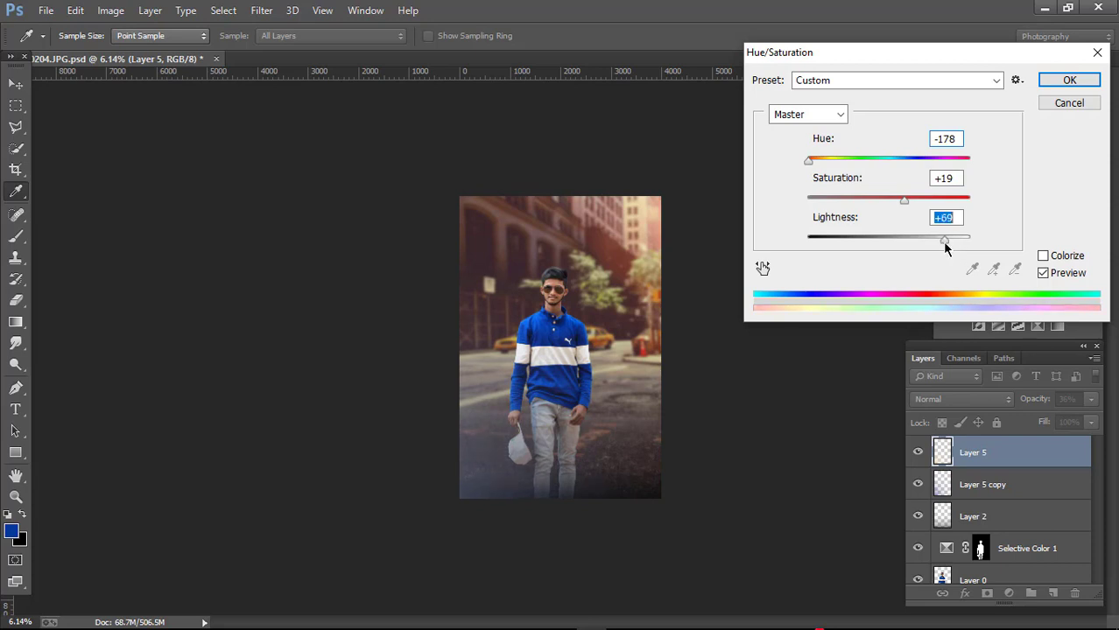
left_click(1068, 80)
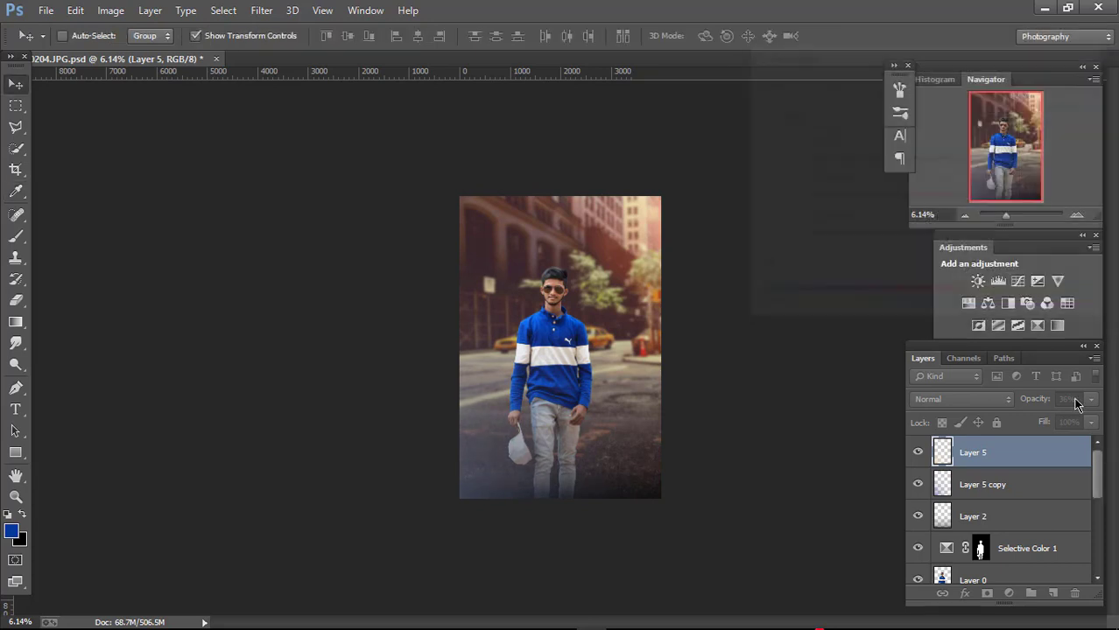
Move Layer 5 copy below Layer 2, set 95% opacity and widen it to about 120%.
left_click(1013, 514)
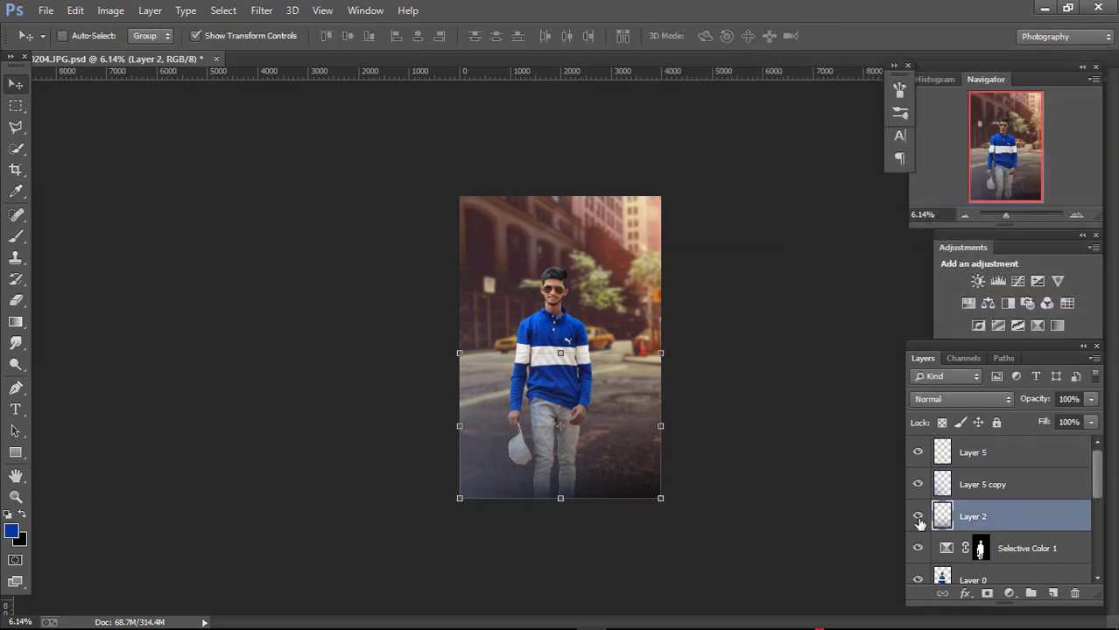
left_click(918, 518)
left_click(918, 517)
left_click(997, 486)
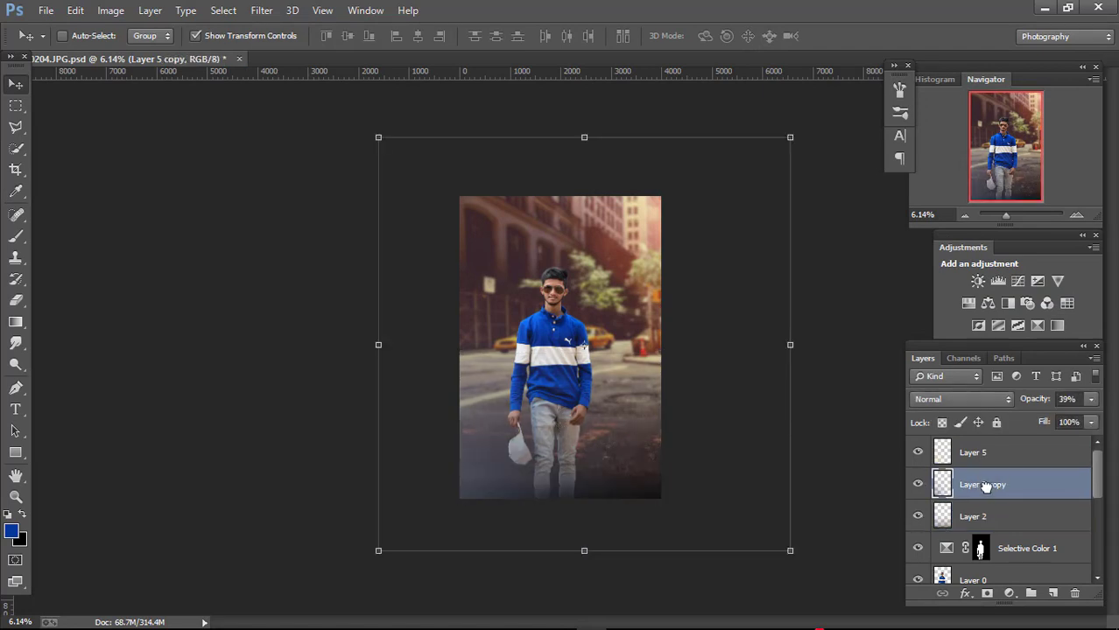
left_click_drag(982, 486, 1007, 523)
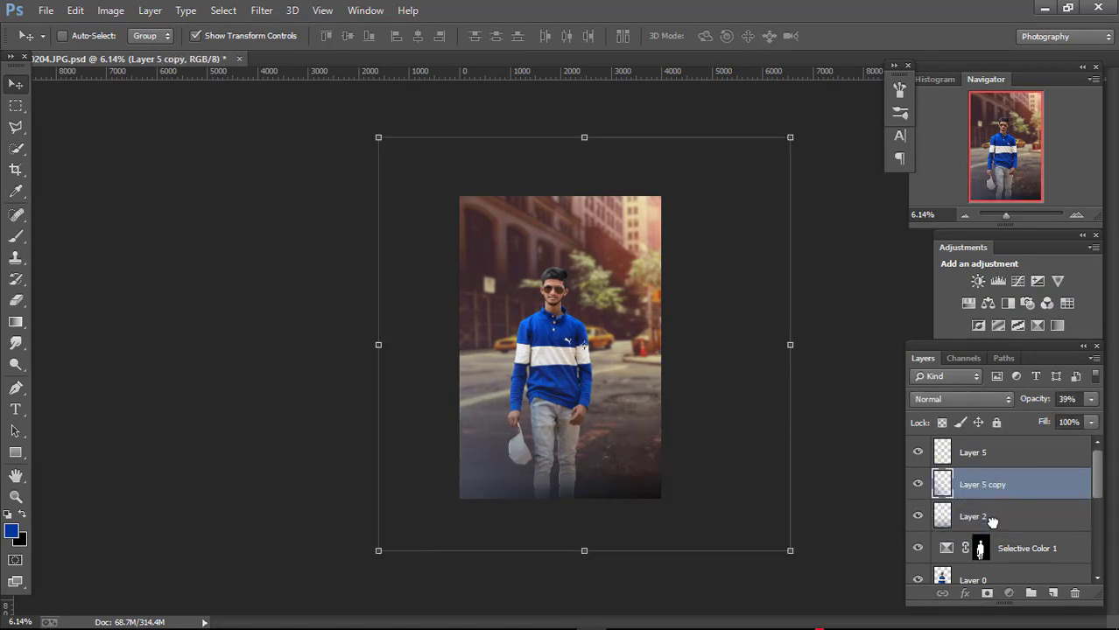
left_click(1092, 400)
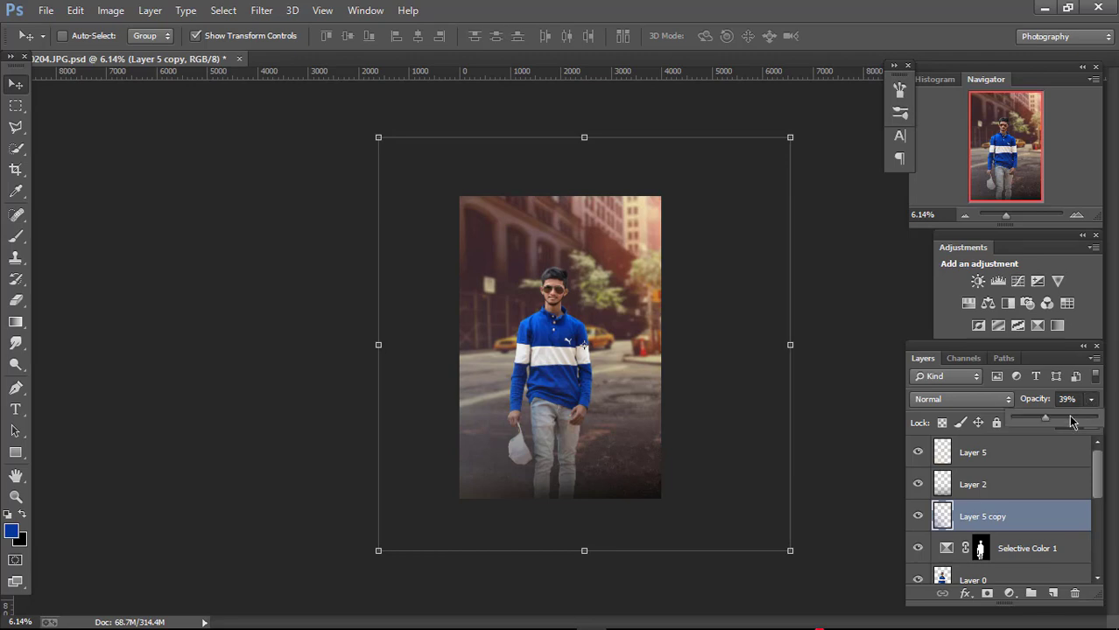
left_click_drag(1070, 421, 1084, 422)
left_click_drag(790, 345, 874, 344)
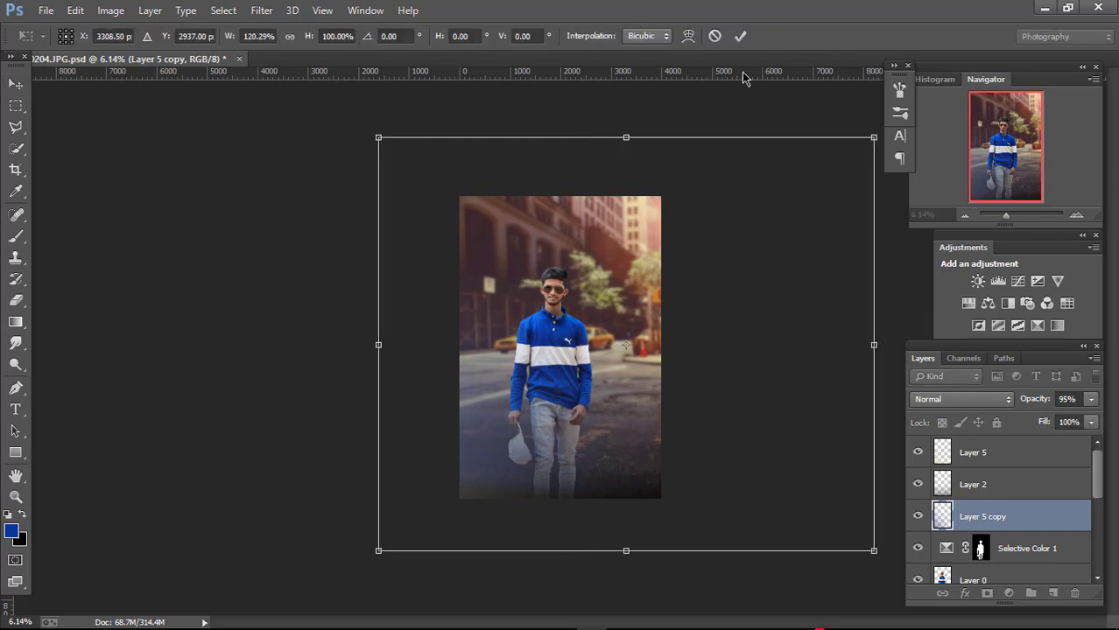
left_click(740, 36)
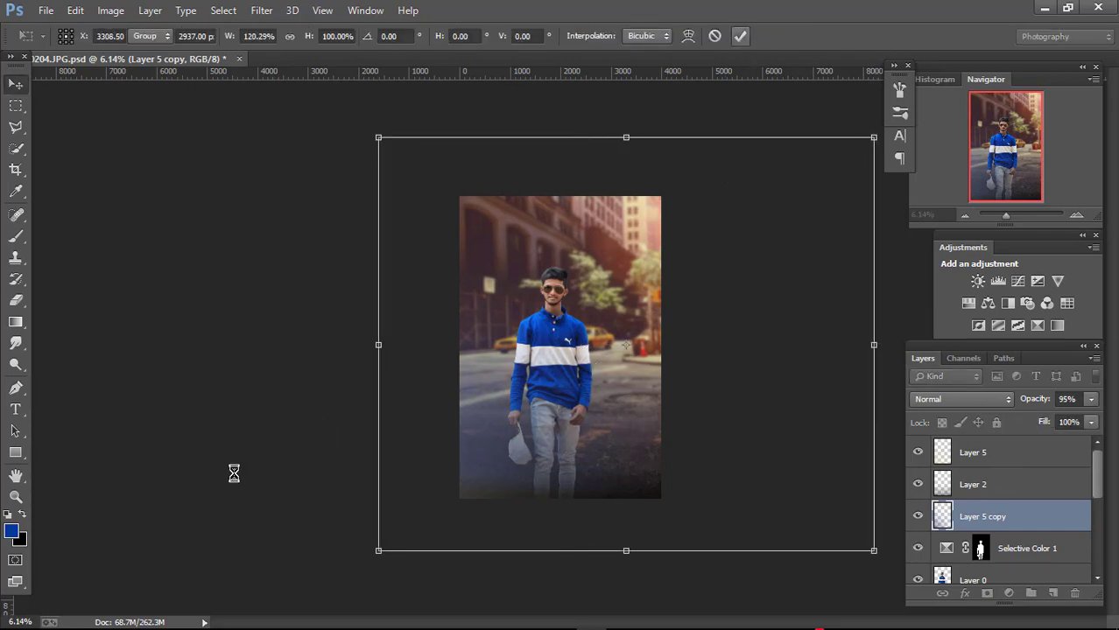
Crop the canvas around the whole image.
left_click(15, 497)
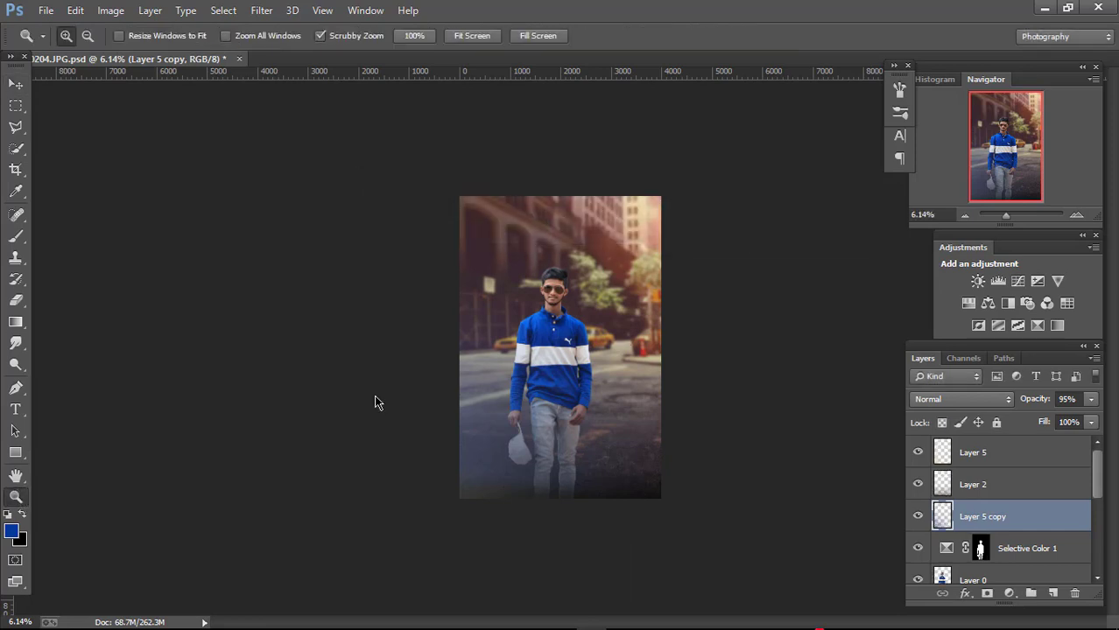
left_click_drag(573, 344, 525, 346)
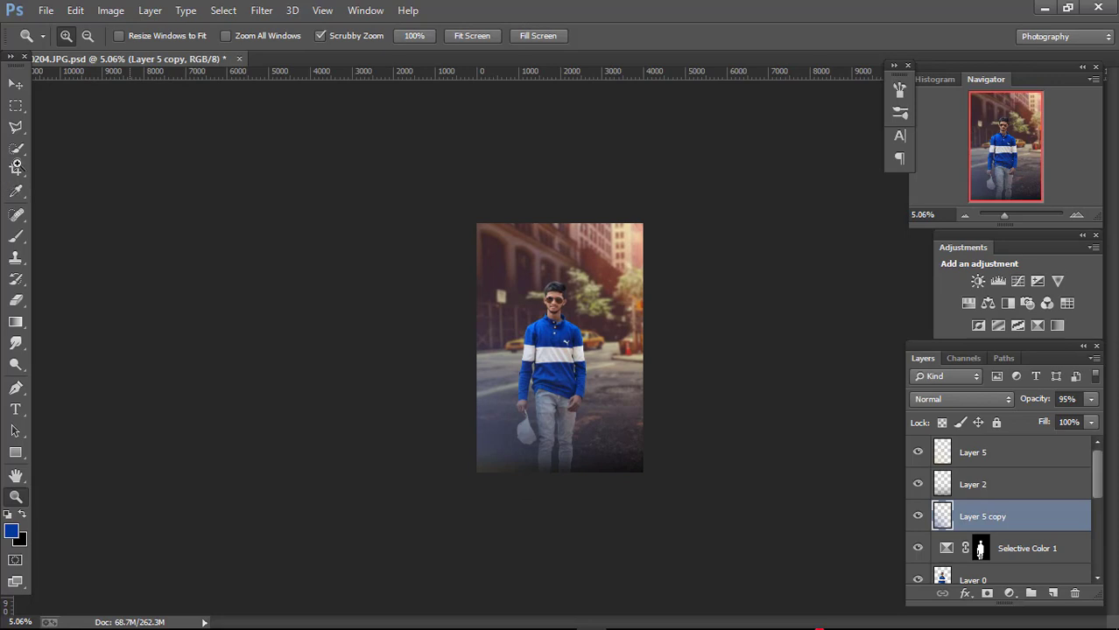
left_click(16, 166)
left_click(474, 227)
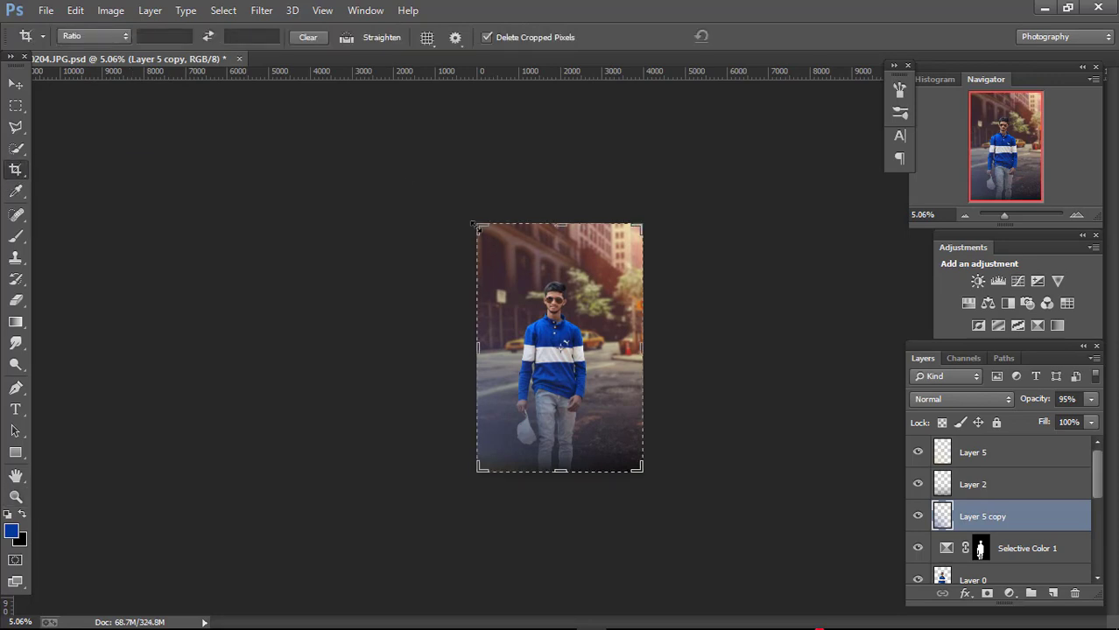
left_click_drag(473, 226, 473, 232)
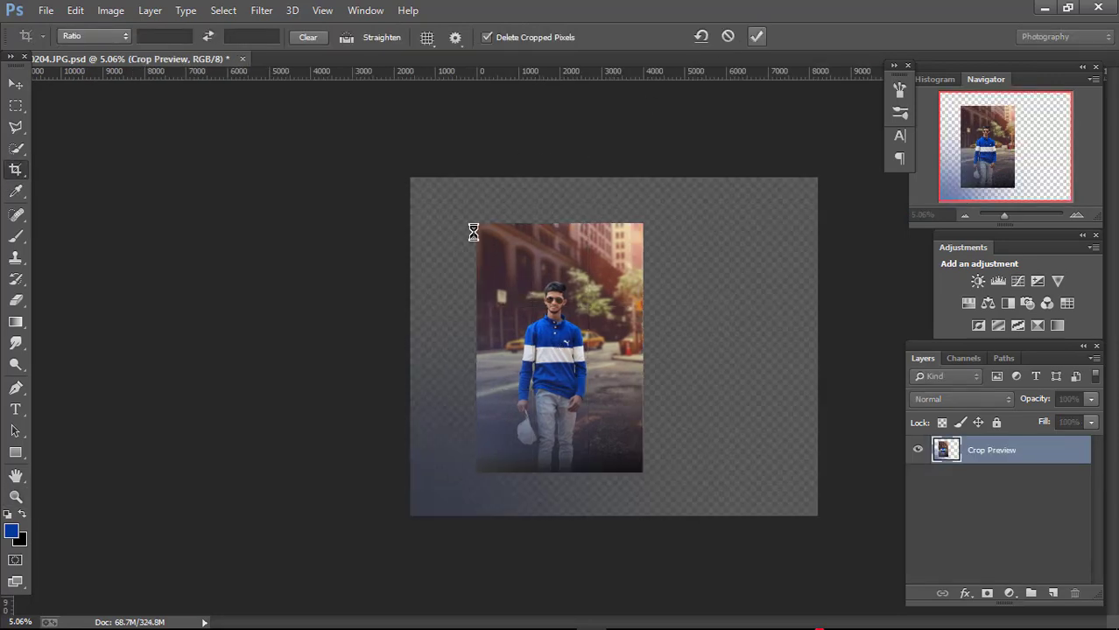
left_click(16, 496)
Merge all visible layers into a single Layer 1.
left_click_drag(604, 361, 645, 374)
left_click_drag(1096, 474, 1099, 561)
right_click(1010, 571)
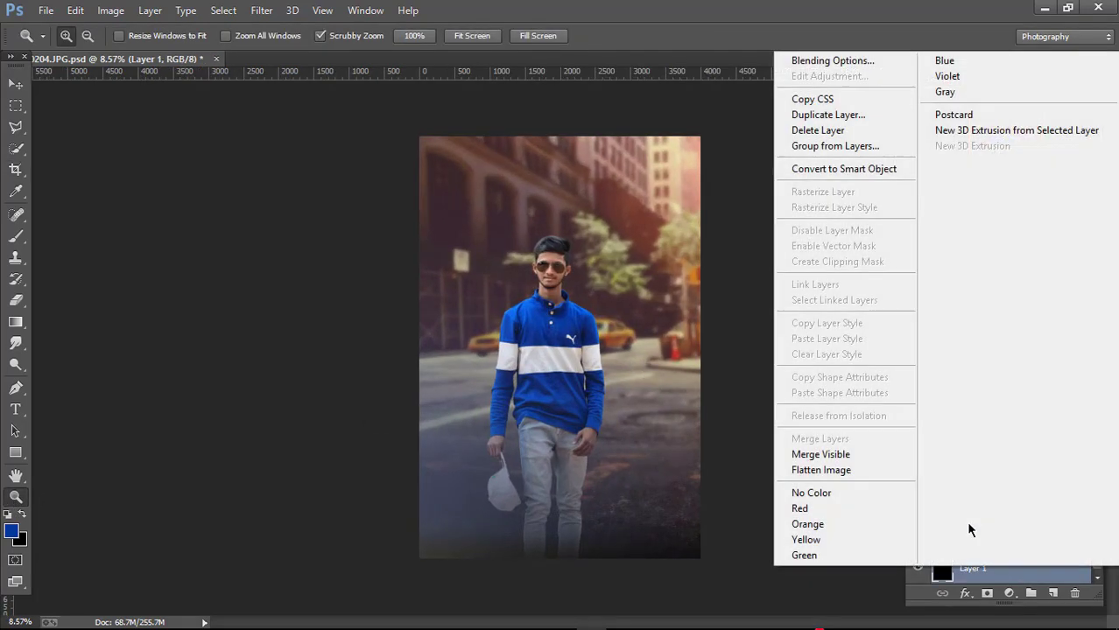
left_click(836, 455)
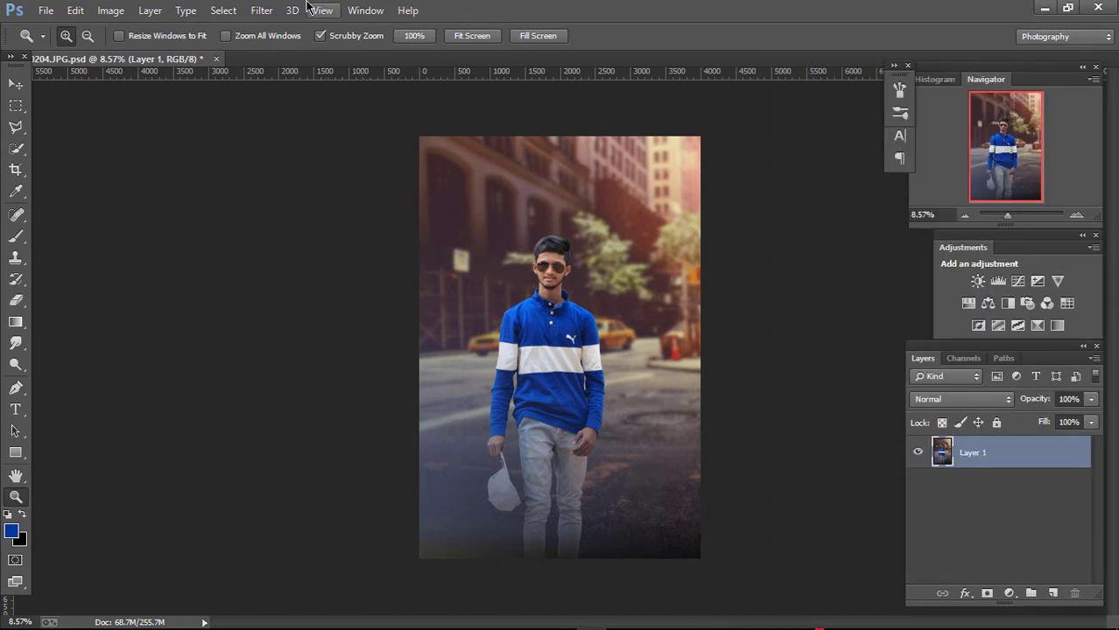
Apply Color Efex Pro 3.0 Cross Processing with method B10 at 6% strength.
left_click(262, 9)
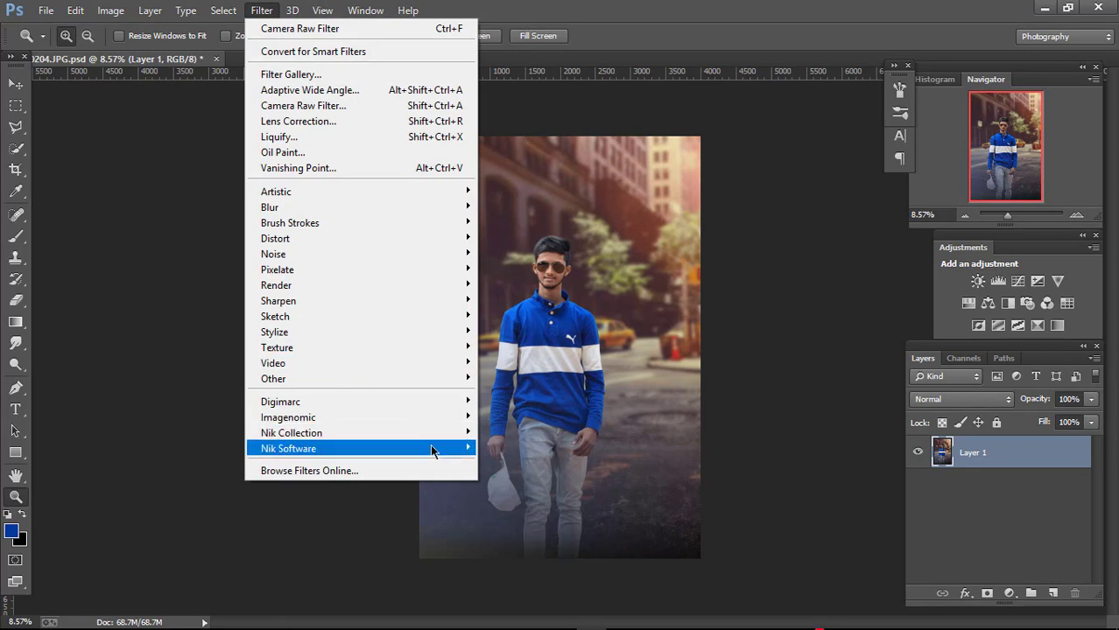
mouse_move(288, 449)
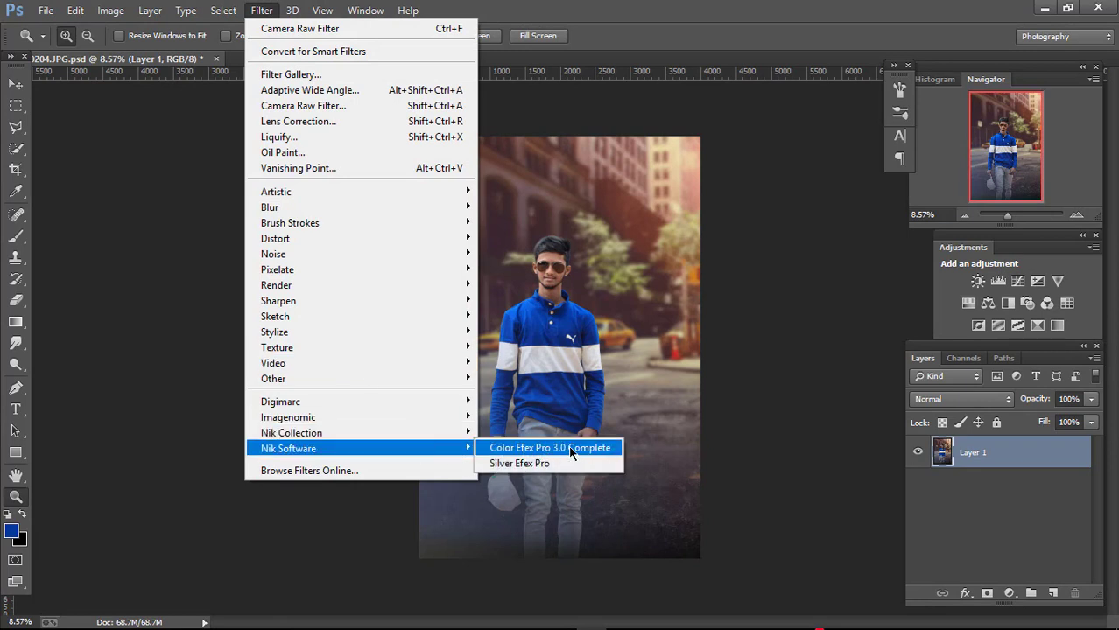
left_click(571, 448)
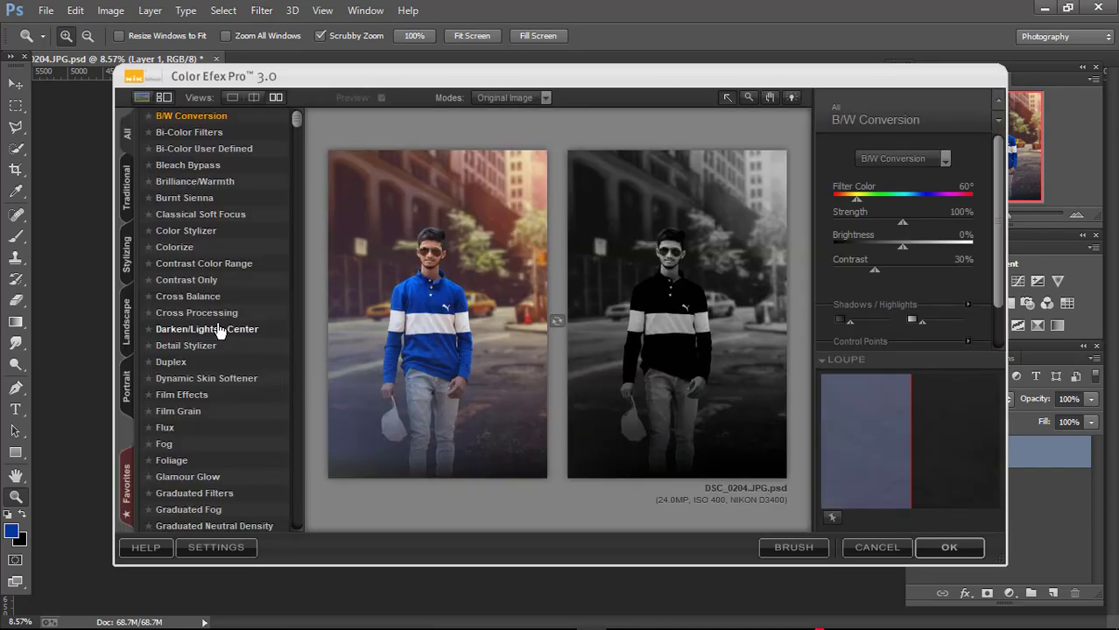
left_click(211, 313)
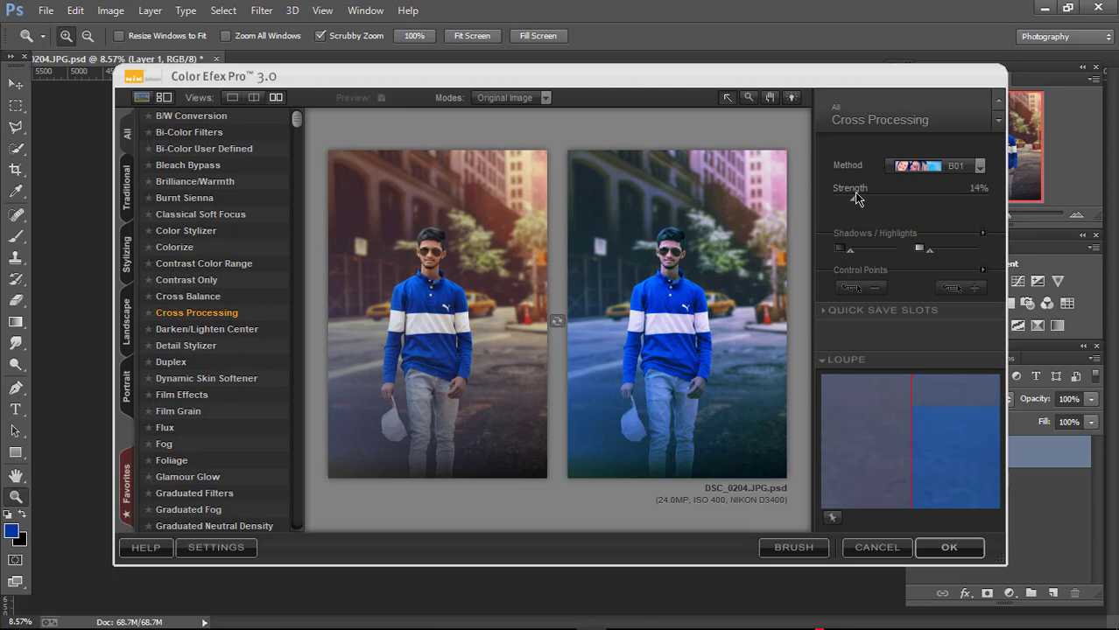
left_click(979, 166)
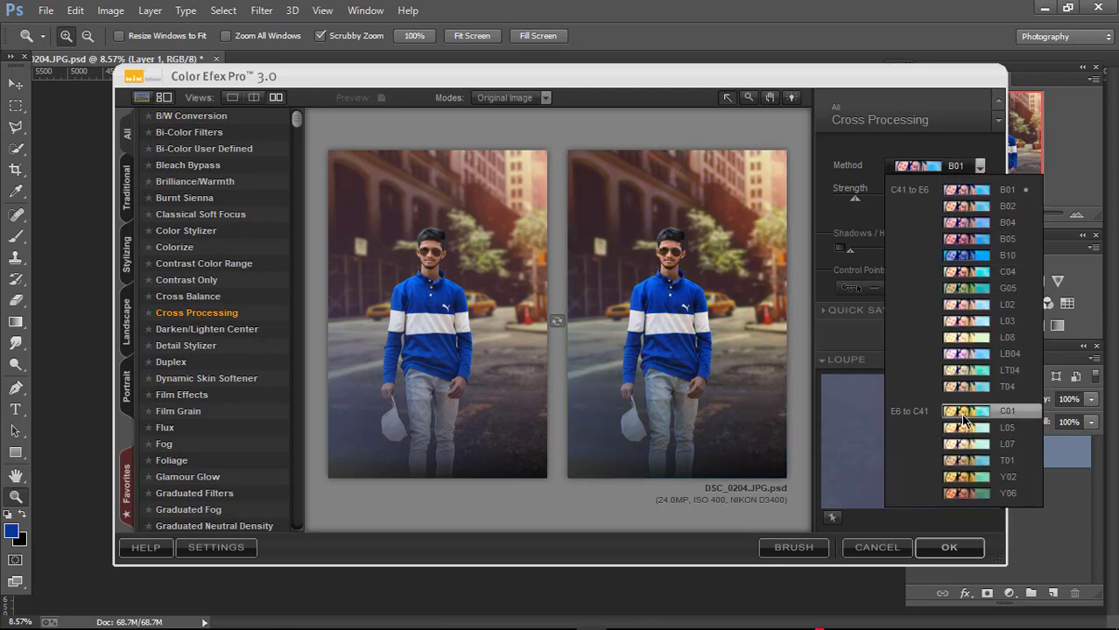
left_click(960, 257)
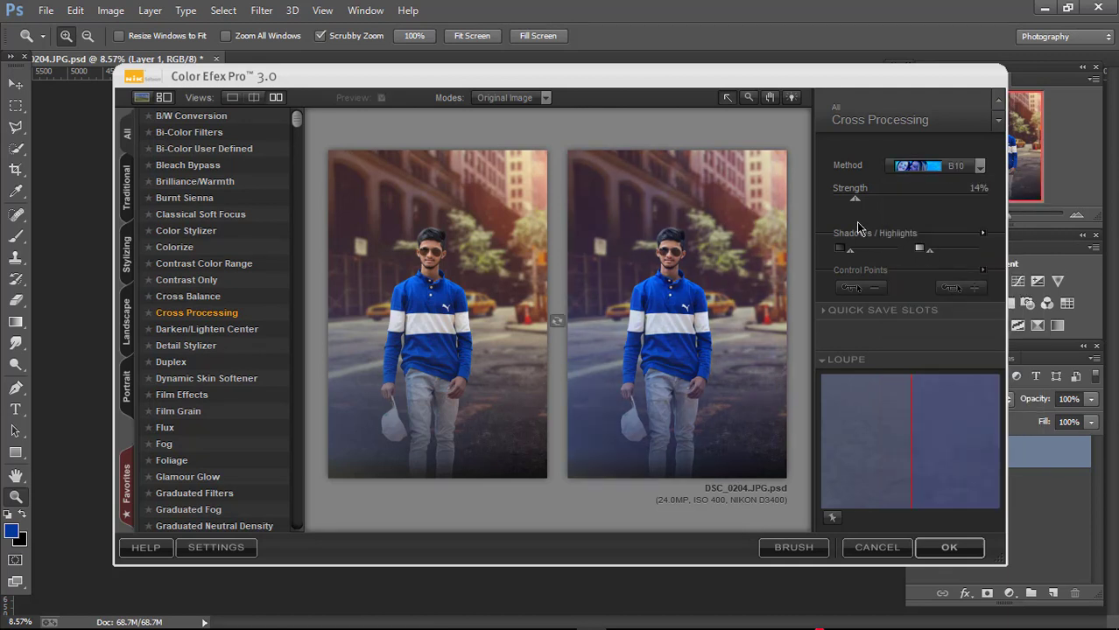
left_click_drag(848, 200, 844, 200)
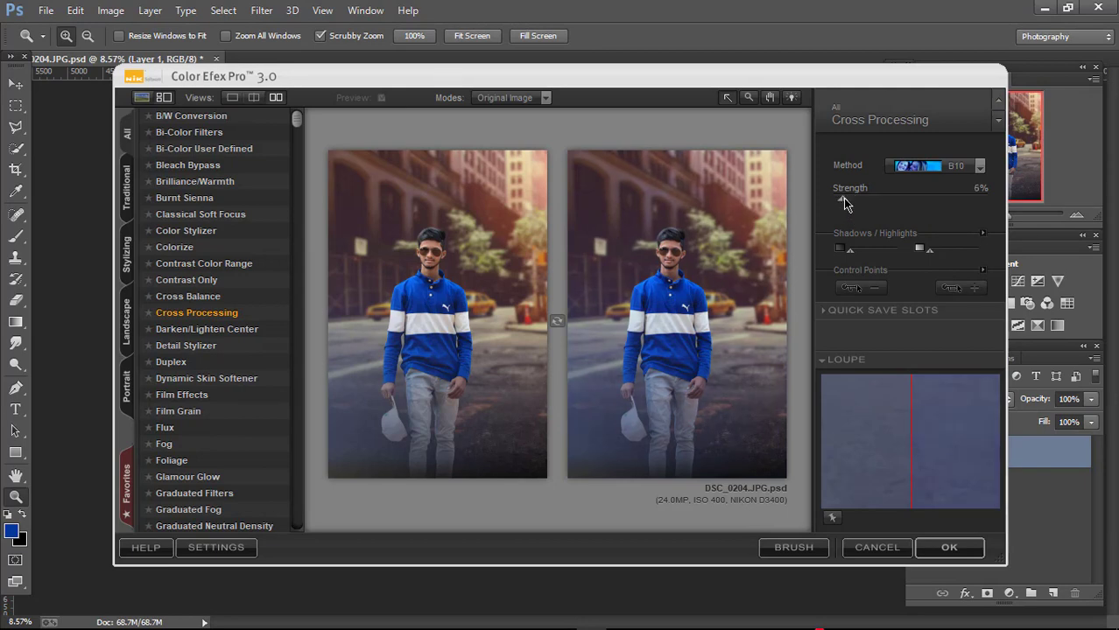
left_click(941, 550)
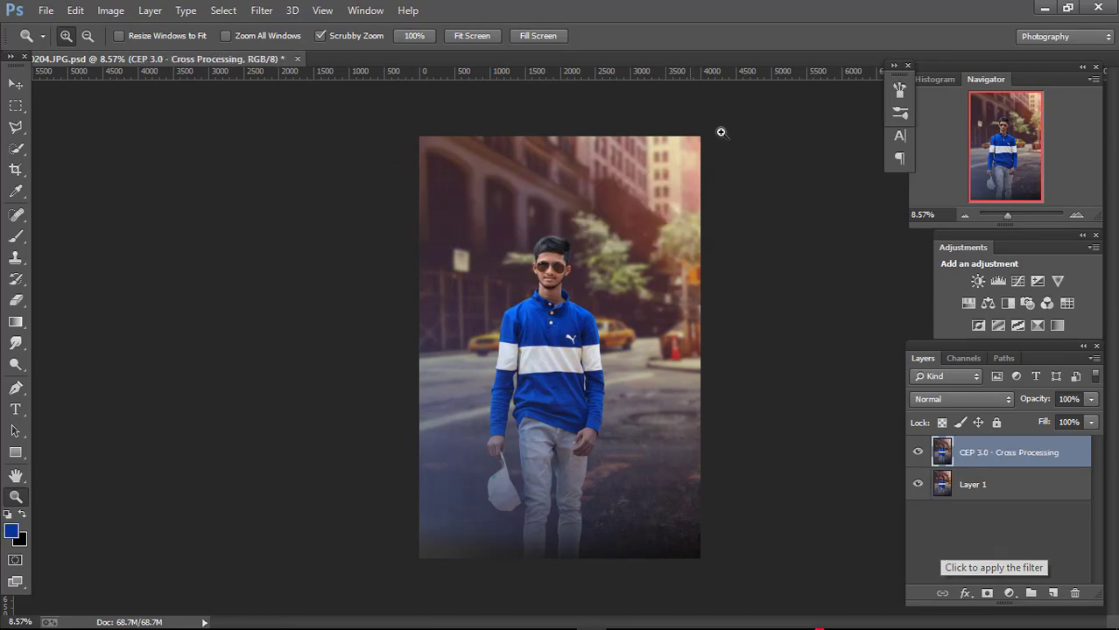
Merge all visible layers into one layer.
right_click(1026, 484)
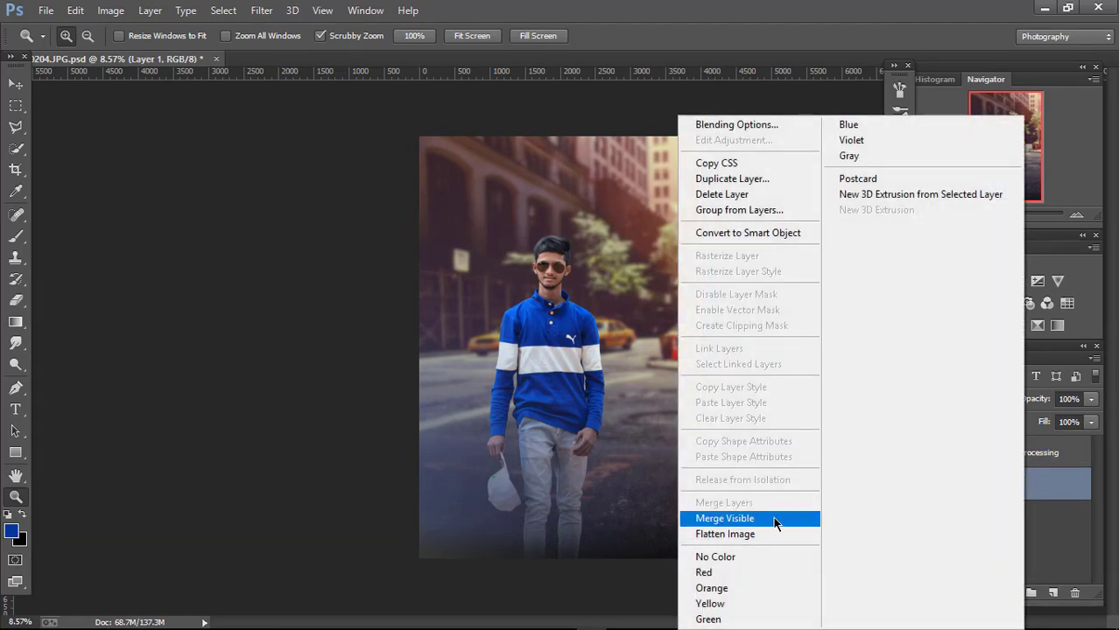
left_click(758, 518)
left_click_drag(610, 115, 658, 126)
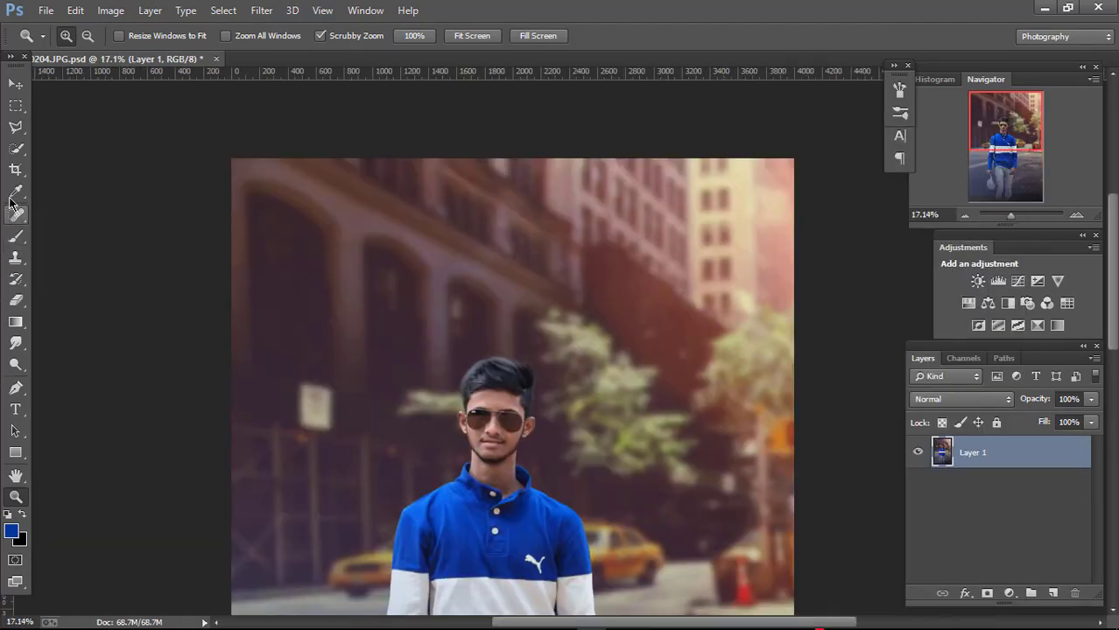
Draw a text box over the upper buildings and type 'CITY BOY' at 60 pt.
left_click(15, 409)
left_click(302, 210)
key("Escape")
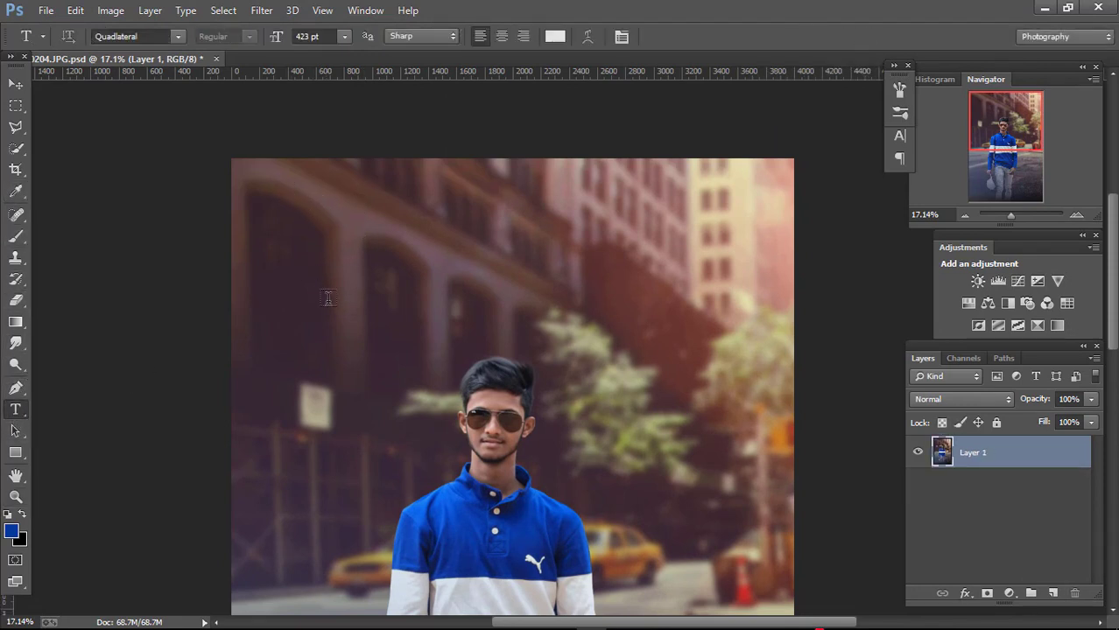
left_click_drag(325, 213, 686, 313)
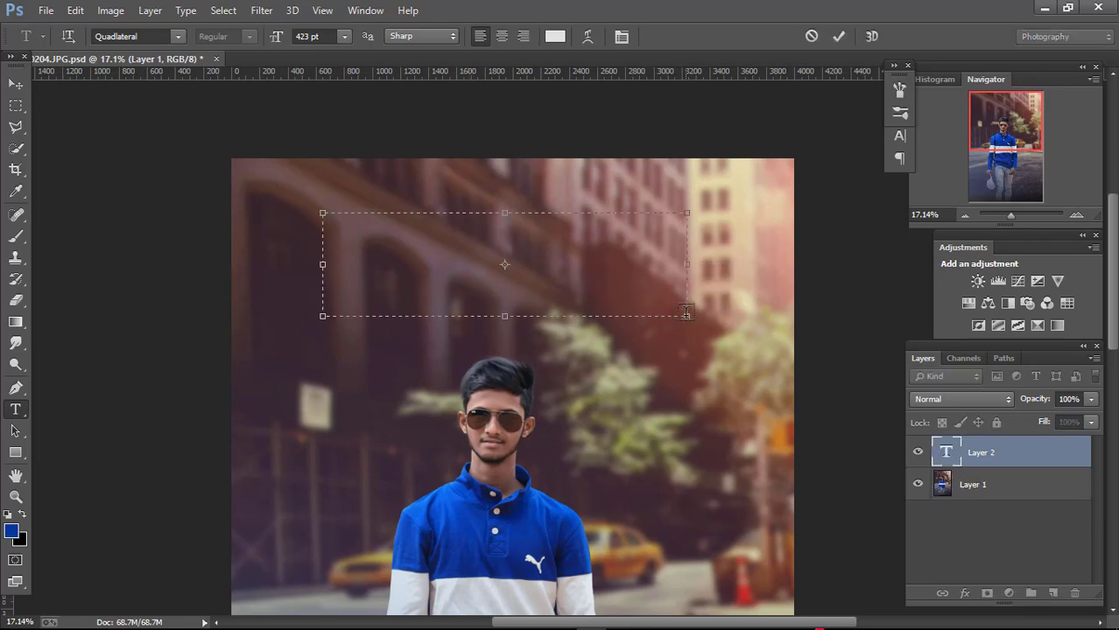
left_click(345, 37)
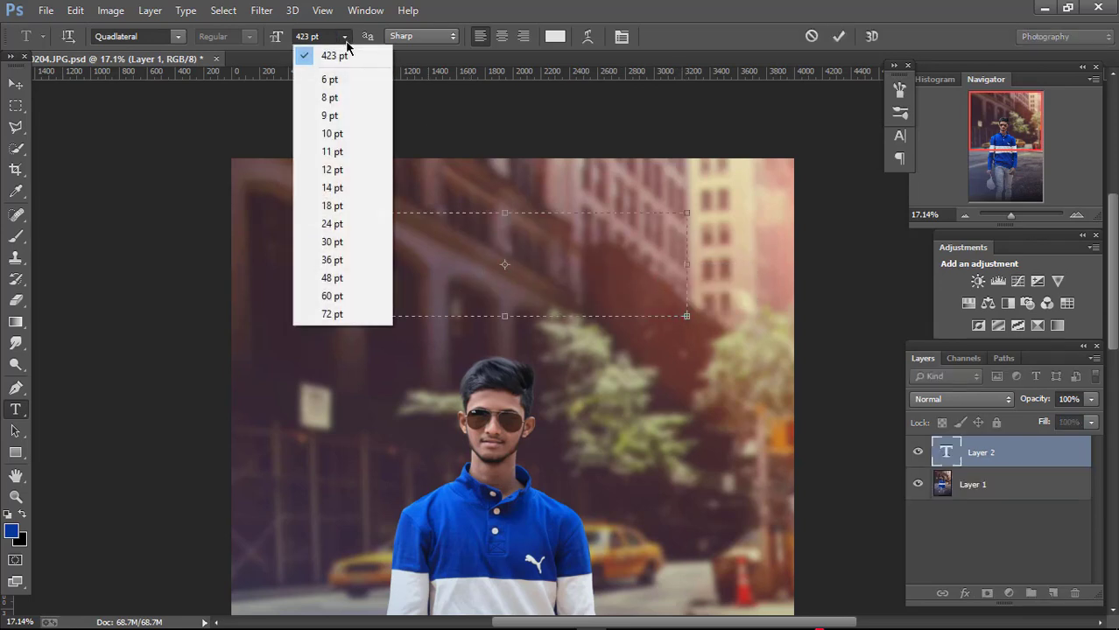
left_click(347, 296)
type("CITY ")
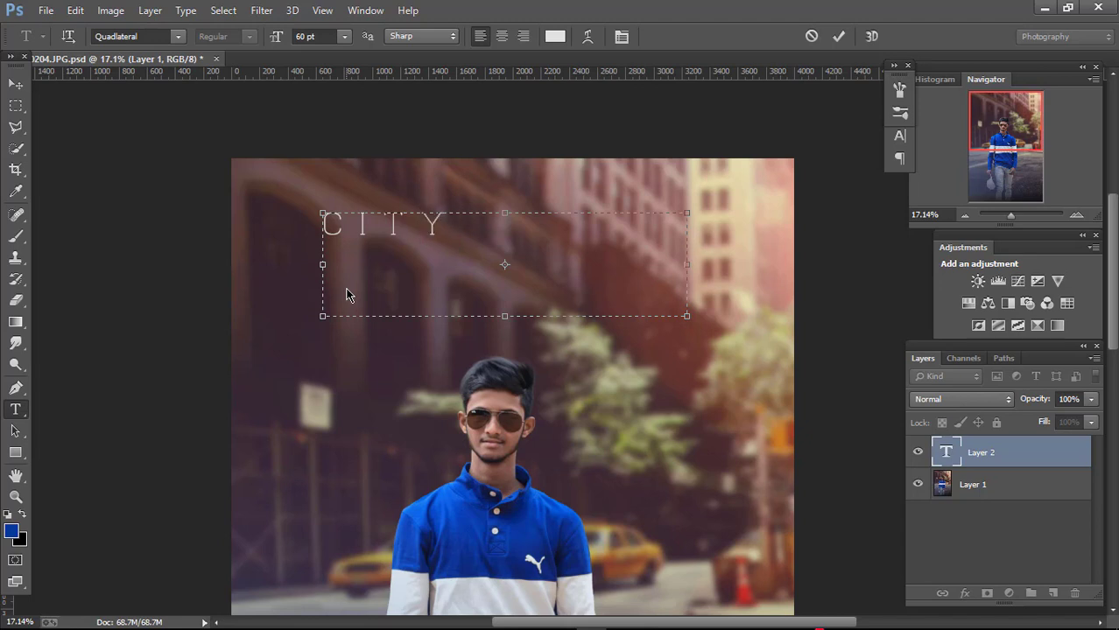
type("B")
Enlarge the CITY BOY title to 79 pt and commit the text.
left_click_drag(602, 226, 312, 240)
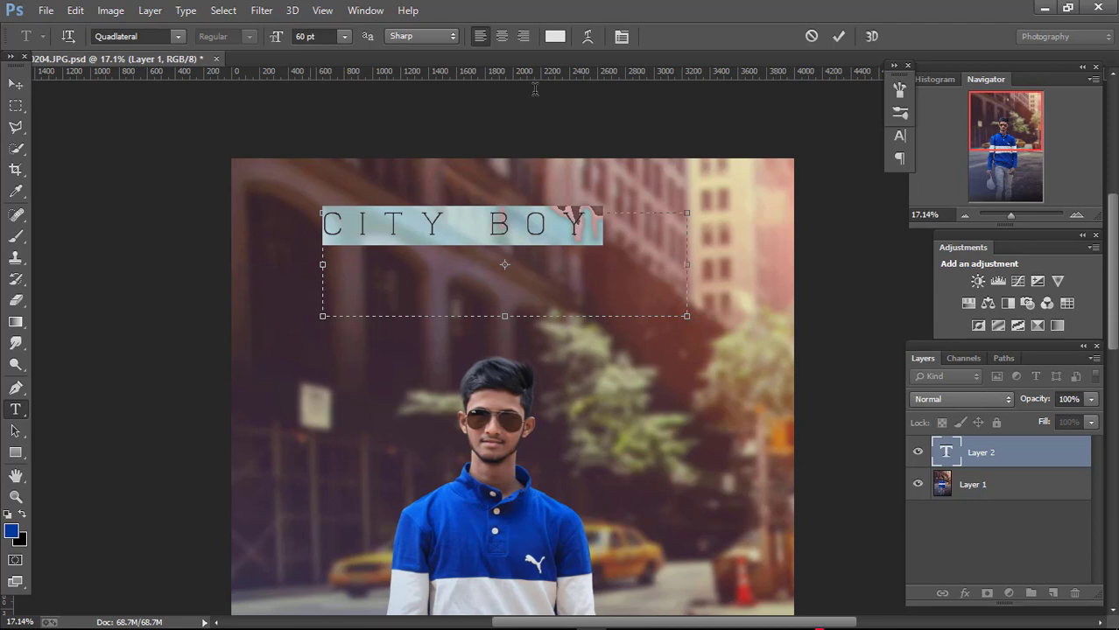
left_click(621, 36)
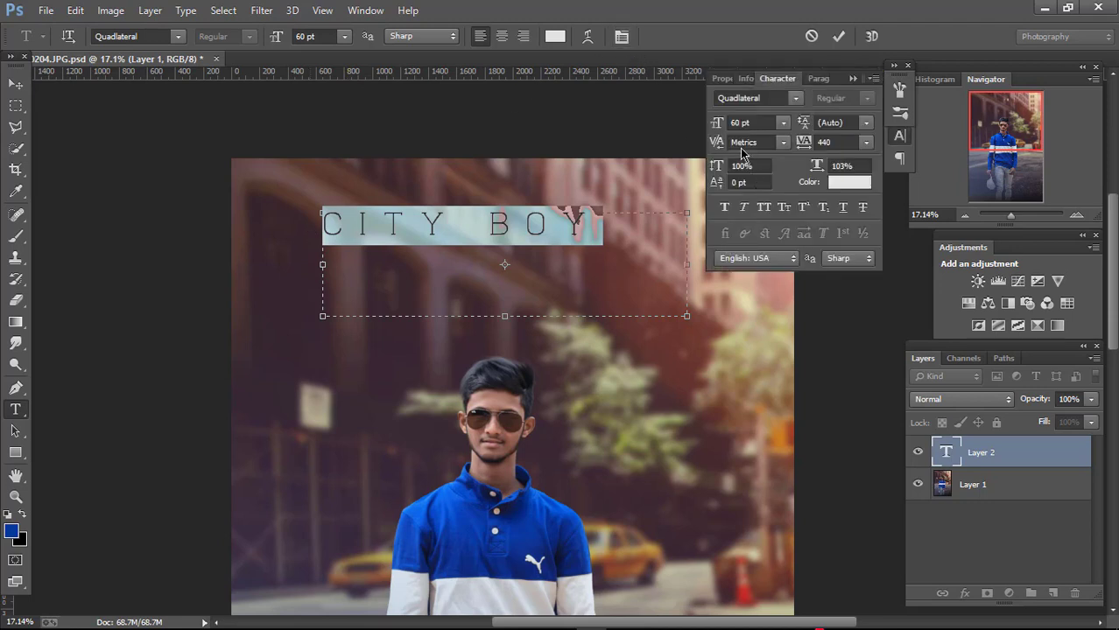
left_click_drag(716, 127, 733, 128)
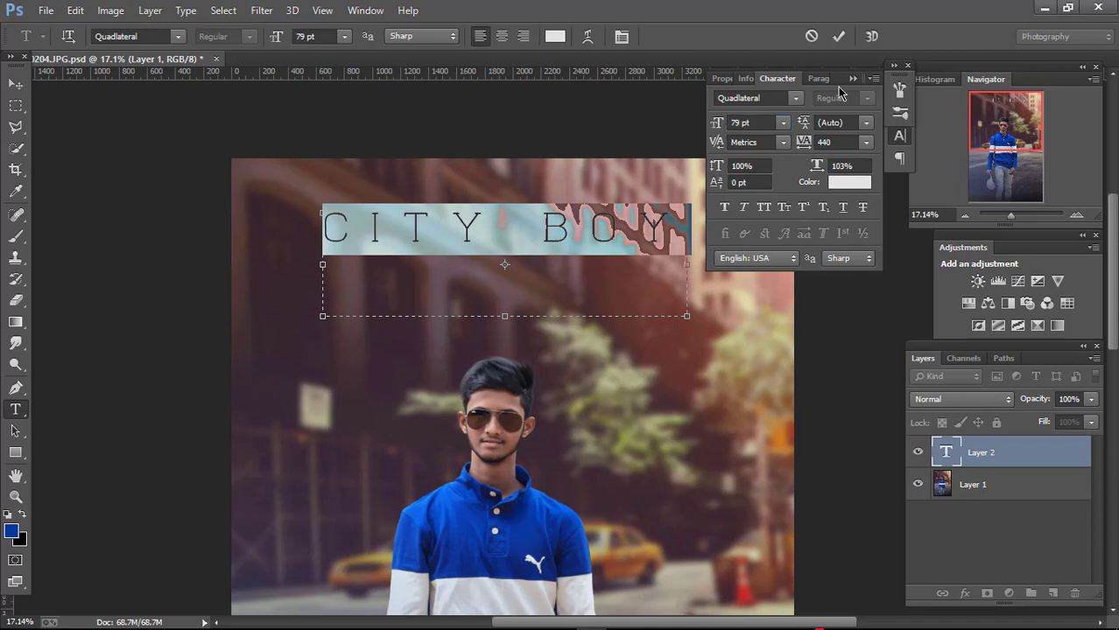
left_click(838, 37)
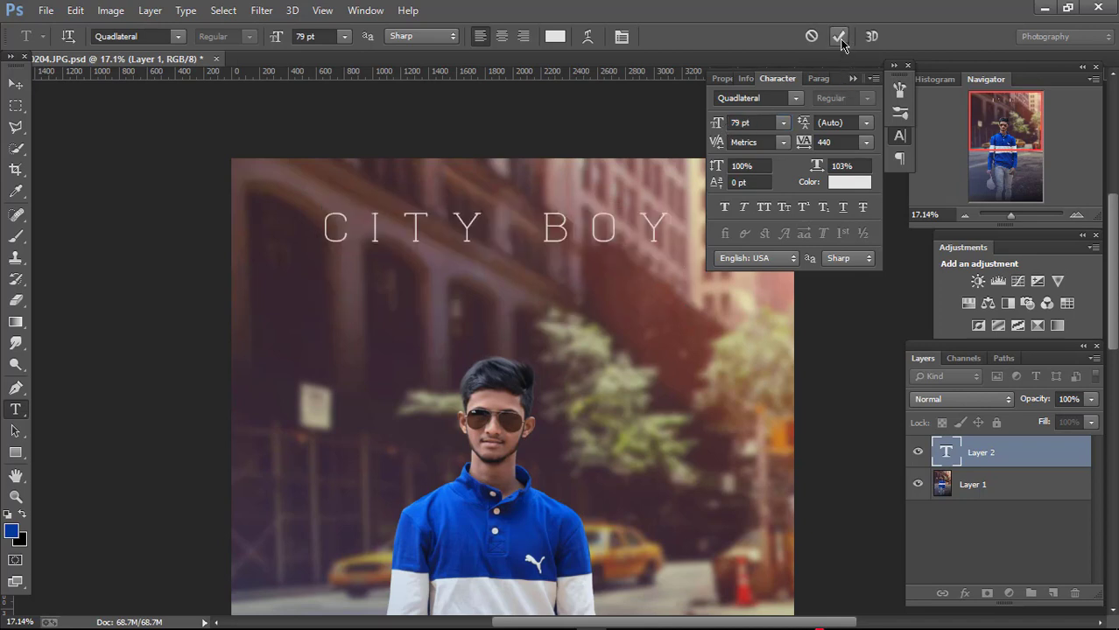
left_click(851, 80)
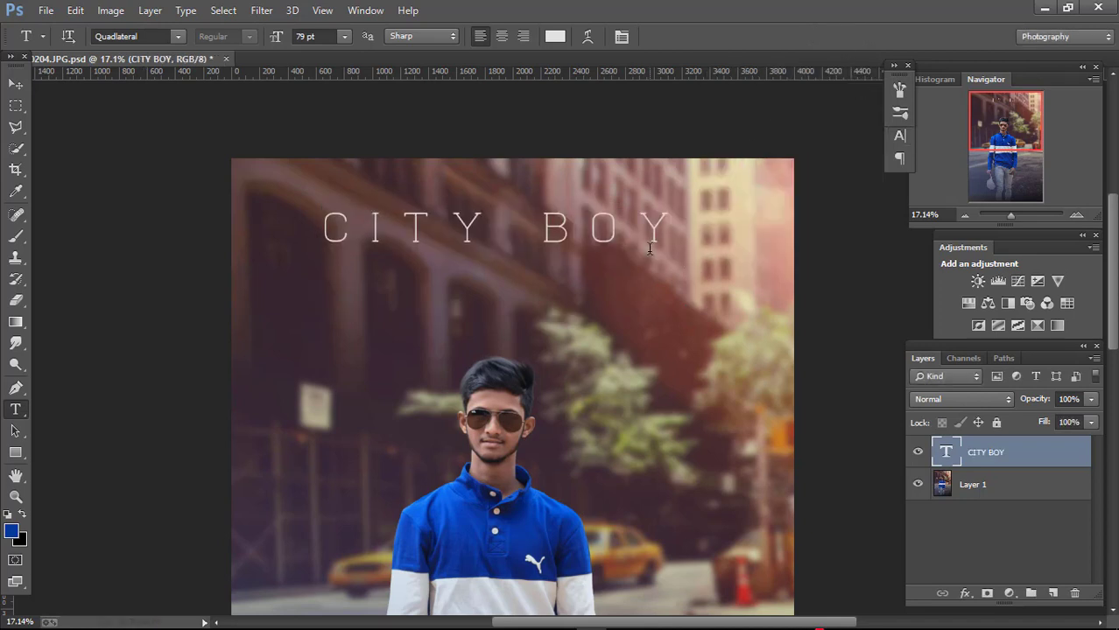
left_click(16, 497)
Nudge the CITY BOY title slightly lower and make black the foreground colour.
left_click_drag(597, 289, 533, 289)
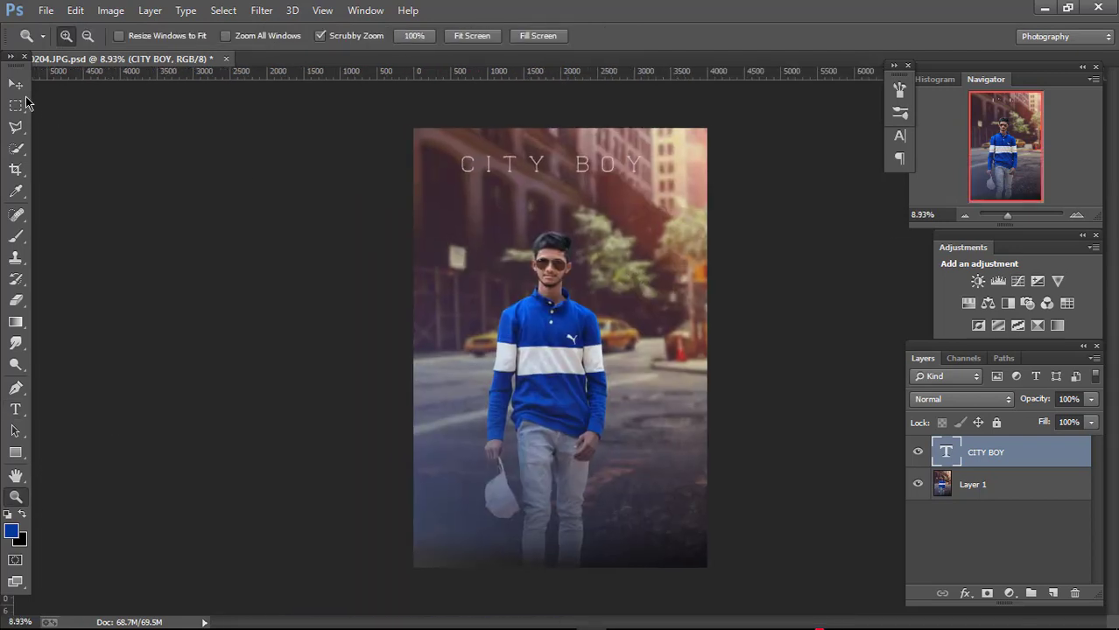
left_click(15, 84)
left_click_drag(609, 164, 611, 182)
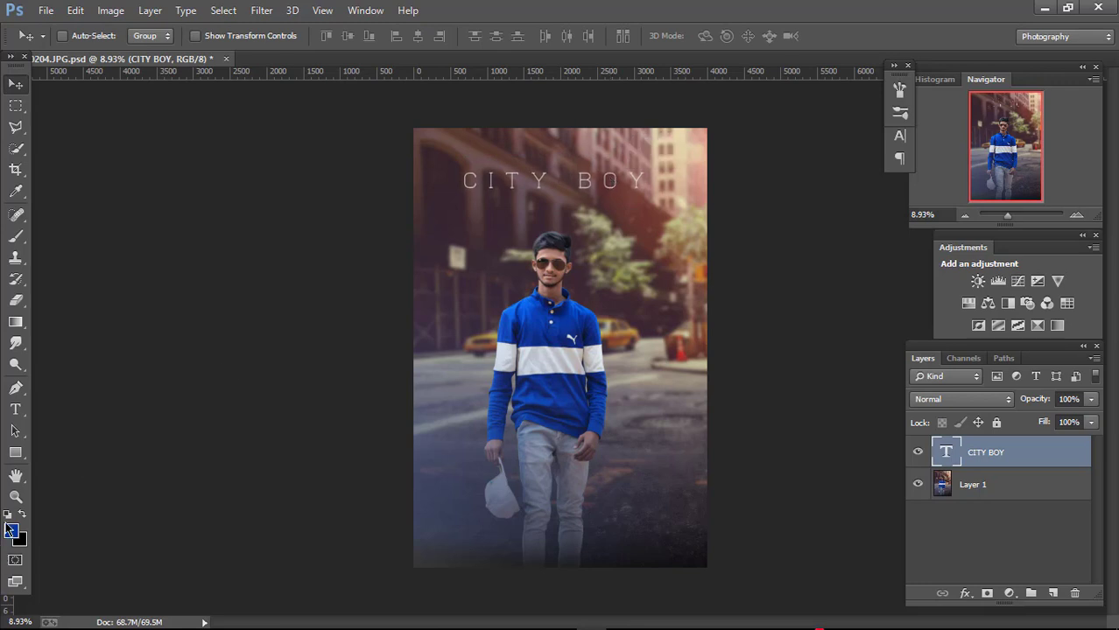
left_click(16, 498)
left_click(22, 517)
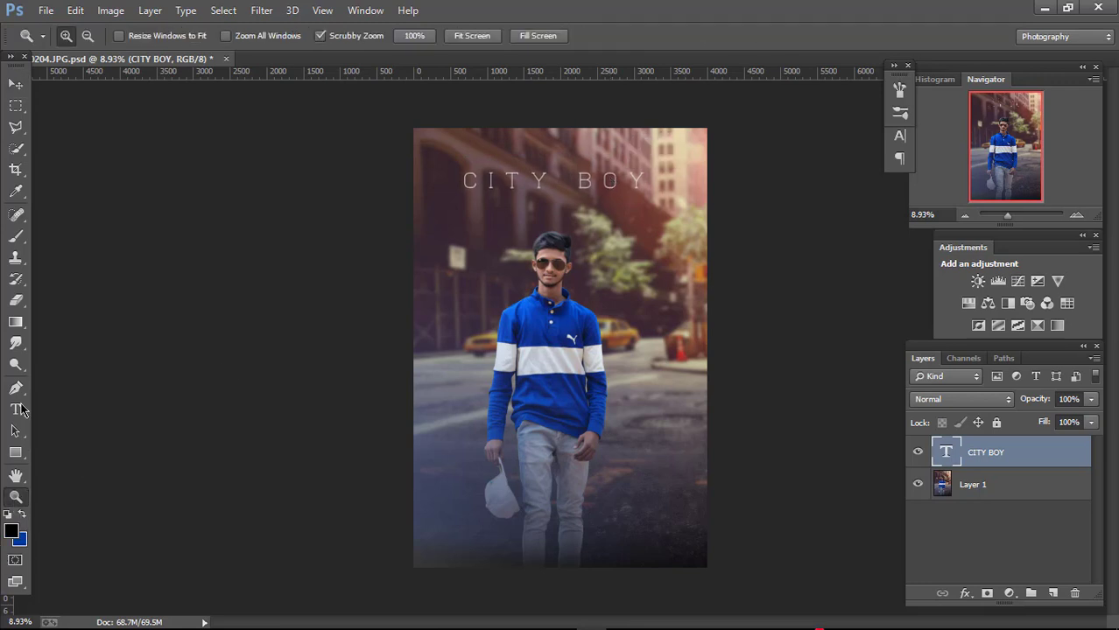
Draw a black rectangle around the CITY BOY title and place it beneath the text layer.
left_click(15, 452)
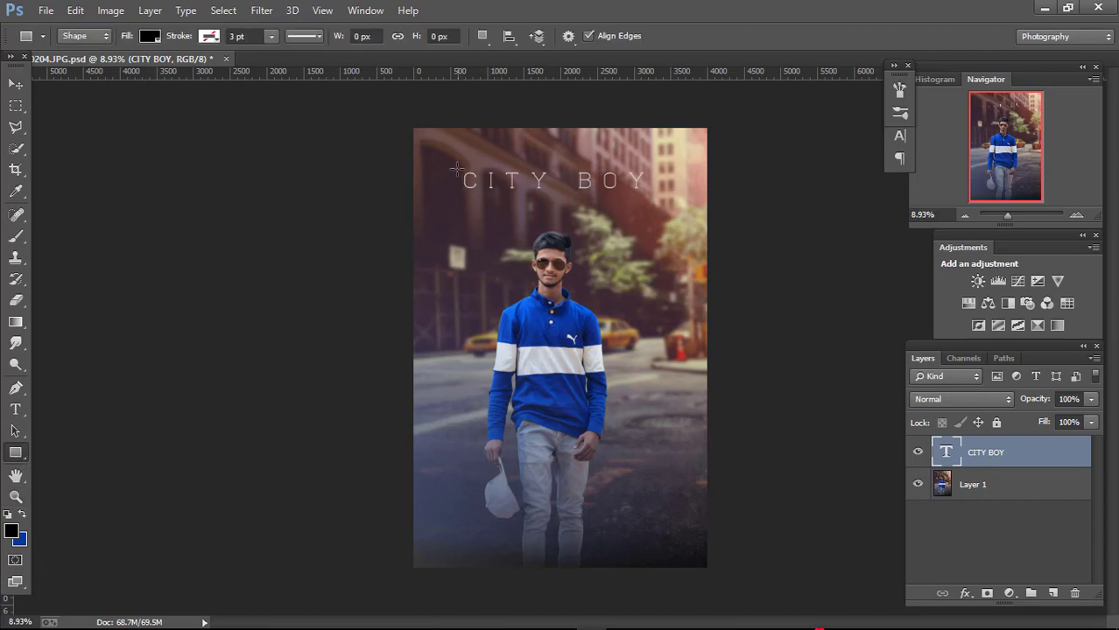
left_click_drag(455, 164, 649, 196)
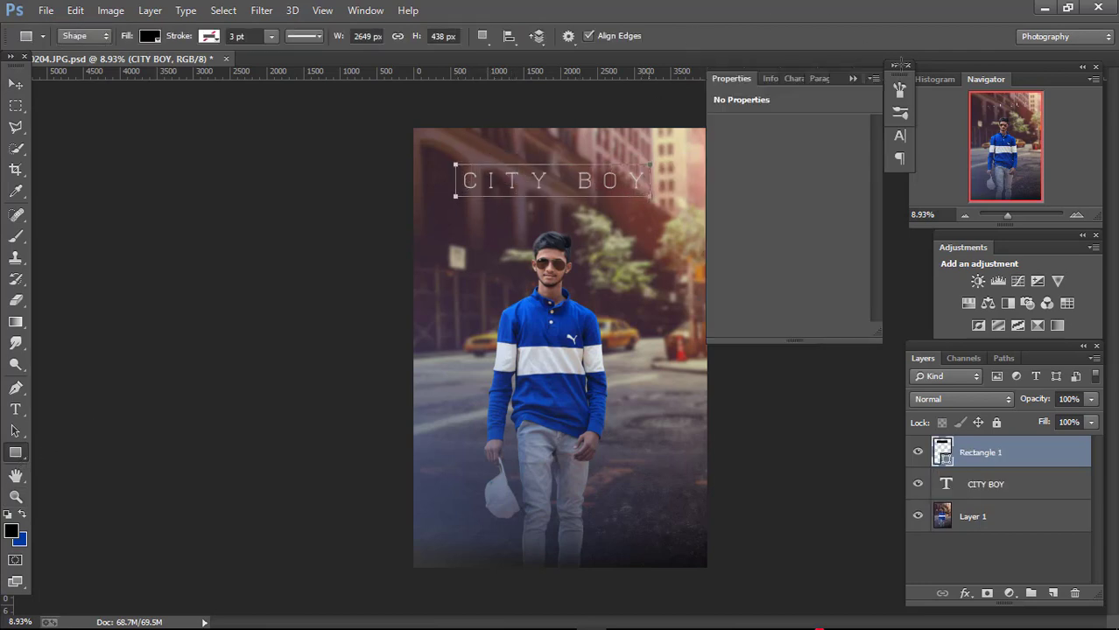
left_click(852, 79)
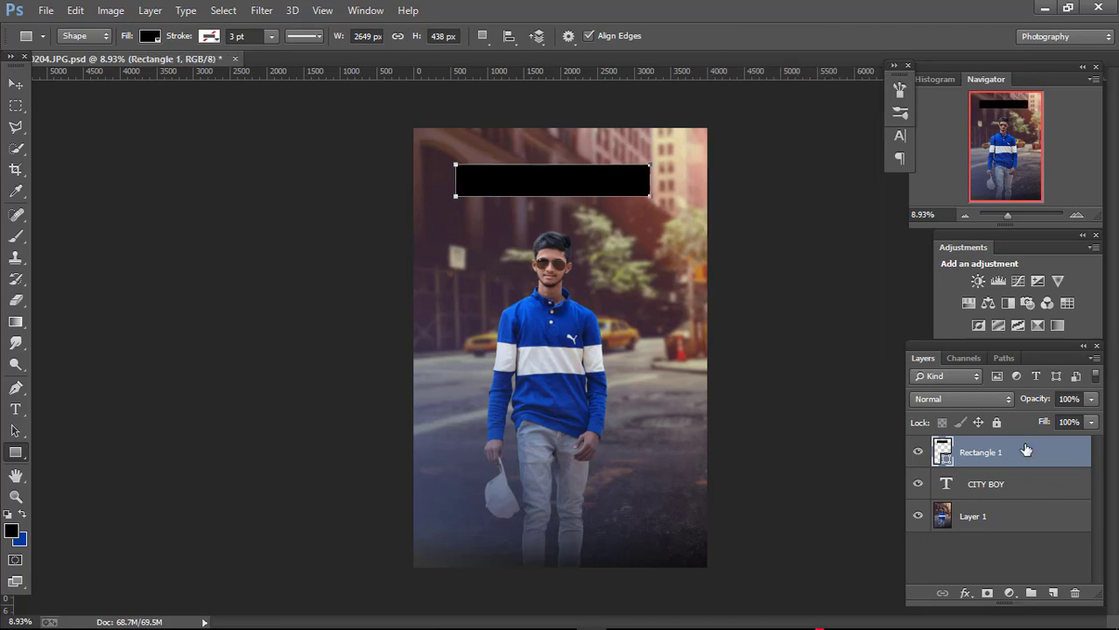
left_click_drag(1025, 450, 1024, 495)
Set the Rectangle 1 layer opacity to 20% for a translucent bar.
left_click(1093, 399)
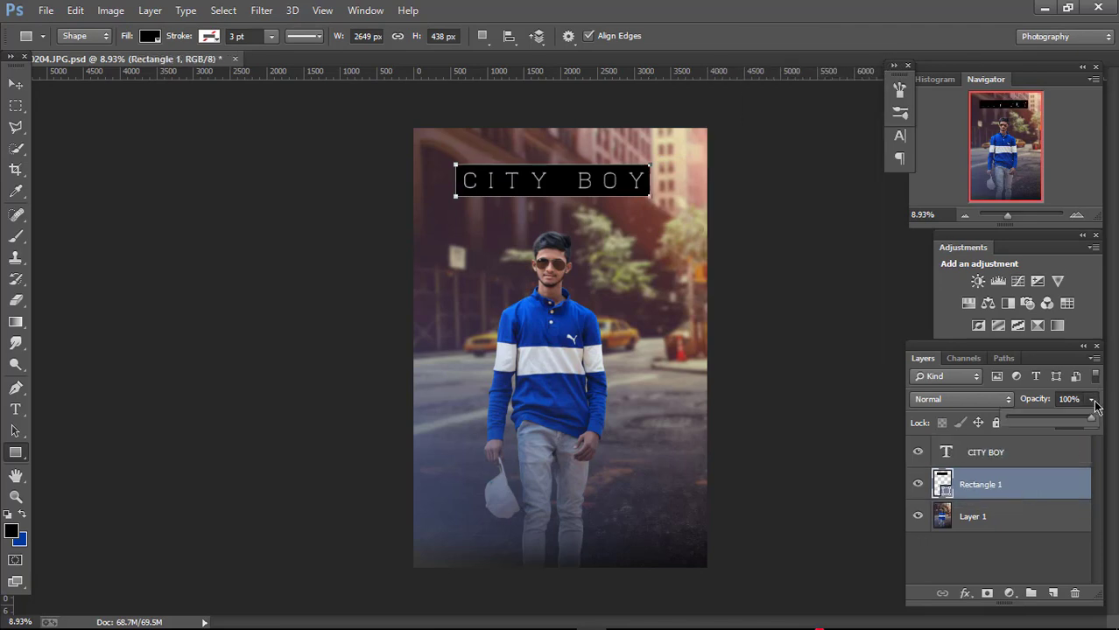
left_click_drag(1025, 427, 1028, 423)
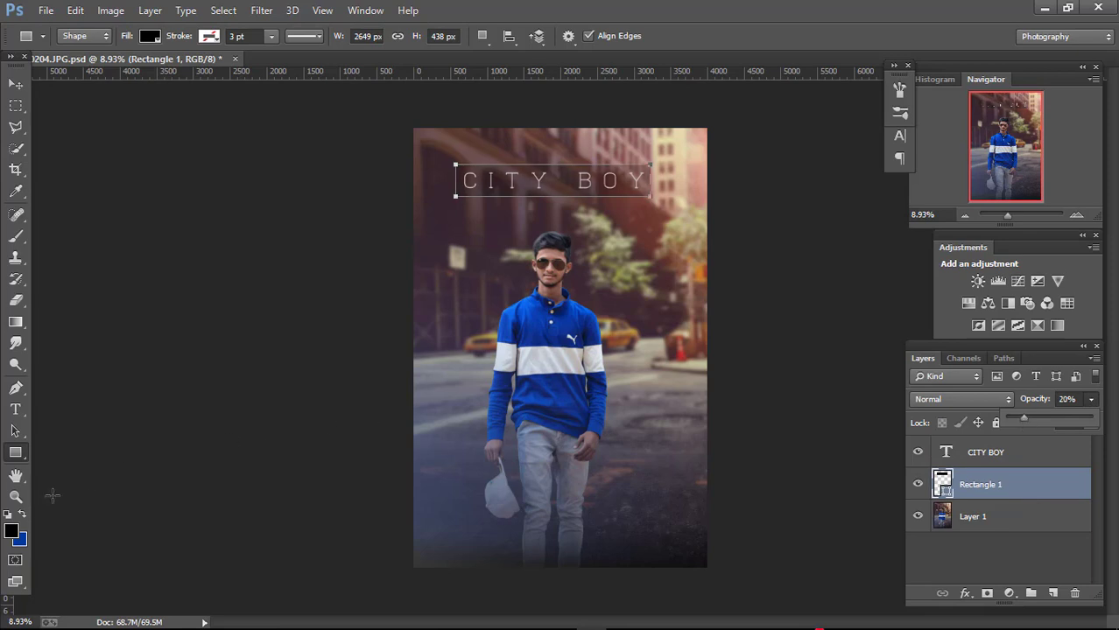
left_click(16, 496)
mouse_move(624, 329)
left_mouse_down()
mouse_move(650, 334)
mouse_move(644, 326)
left_mouse_up()
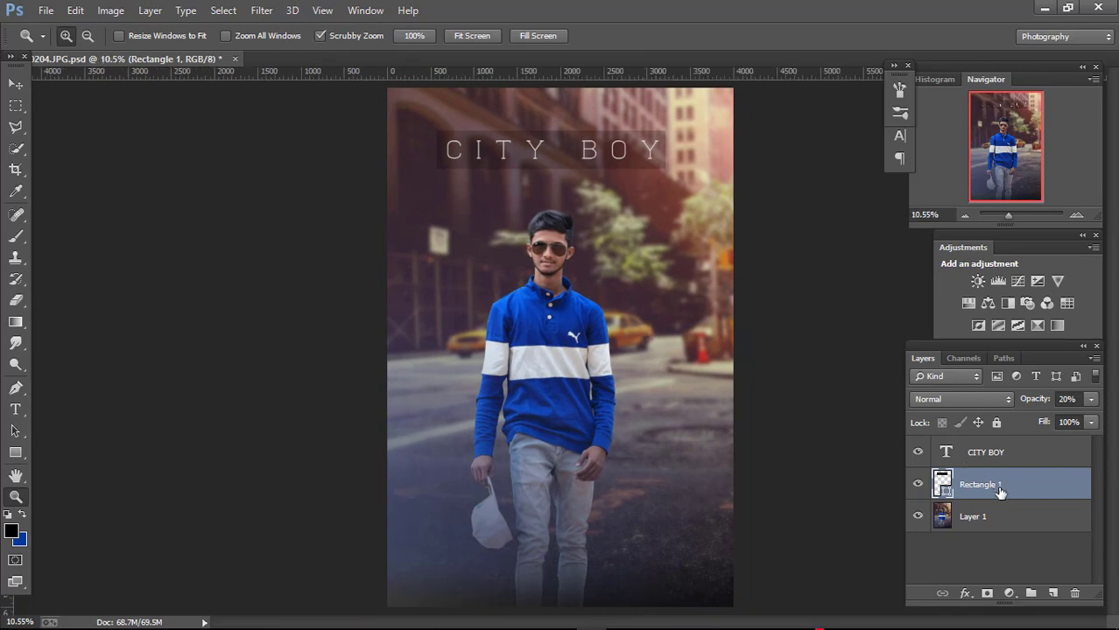
Use Merge Visible on Layer 1 to flatten the title, bar and photo.
right_click(1011, 516)
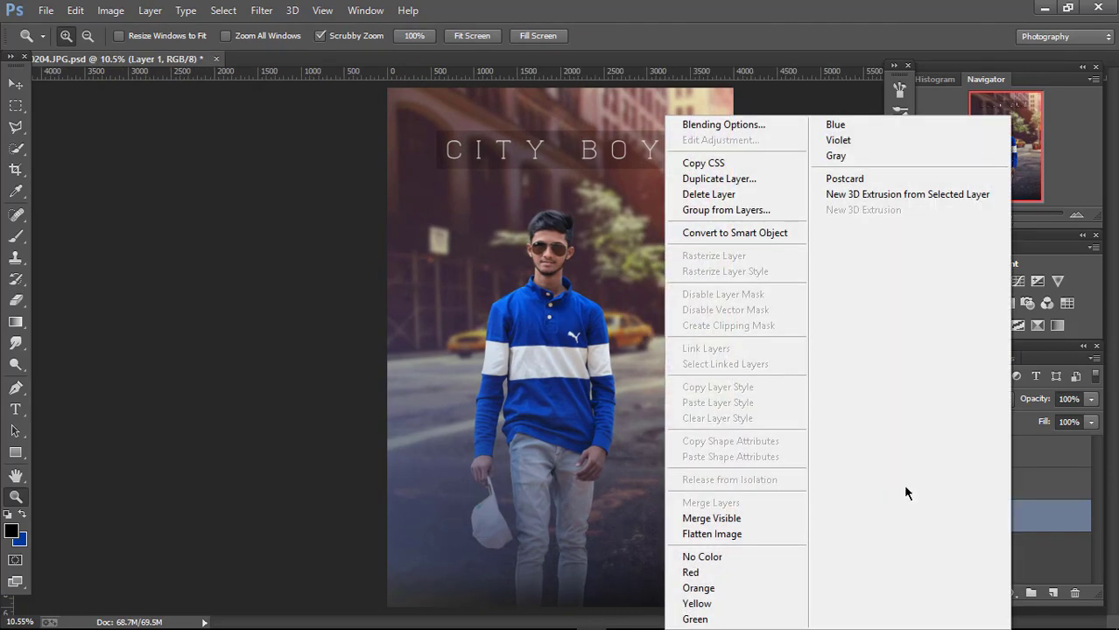
left_click(728, 518)
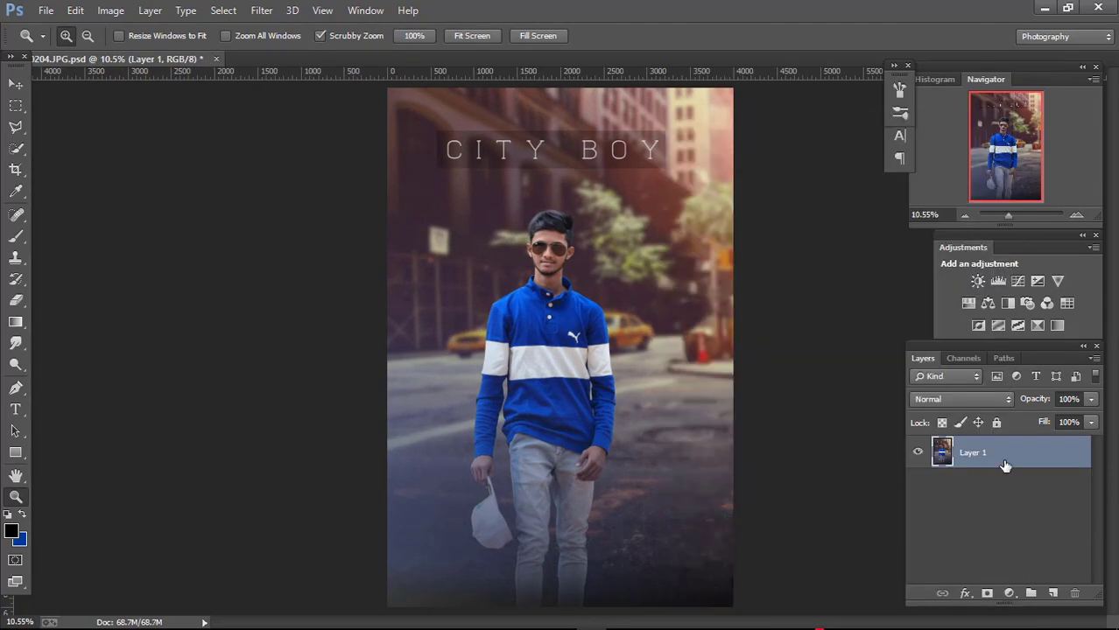